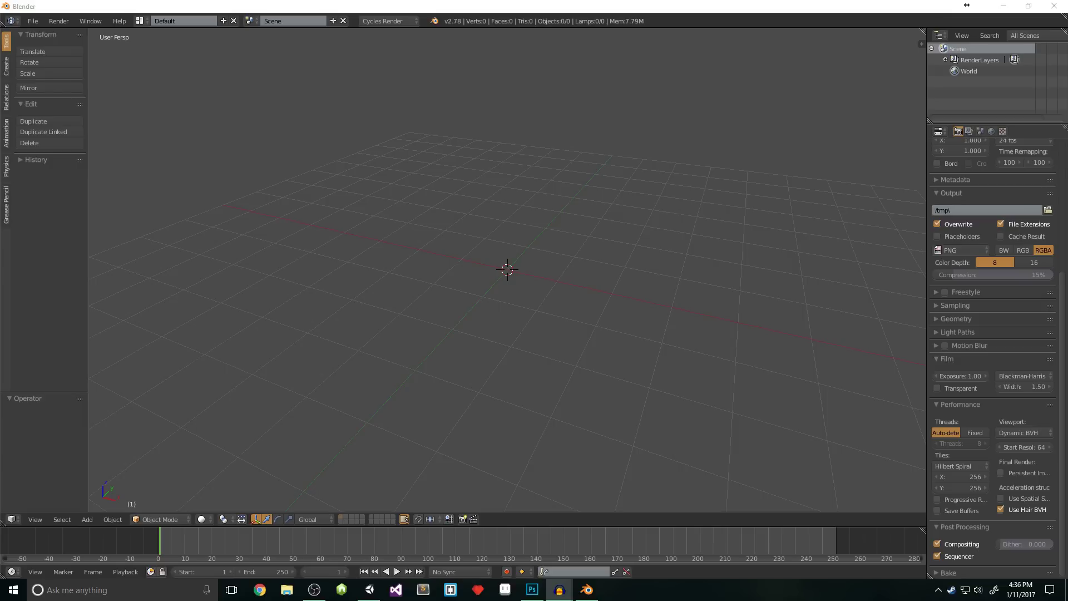
Step: Add a mesh circle with 16 vertices
{"action": "key", "text": "space"}
{"action": "type", "text": "circ"}
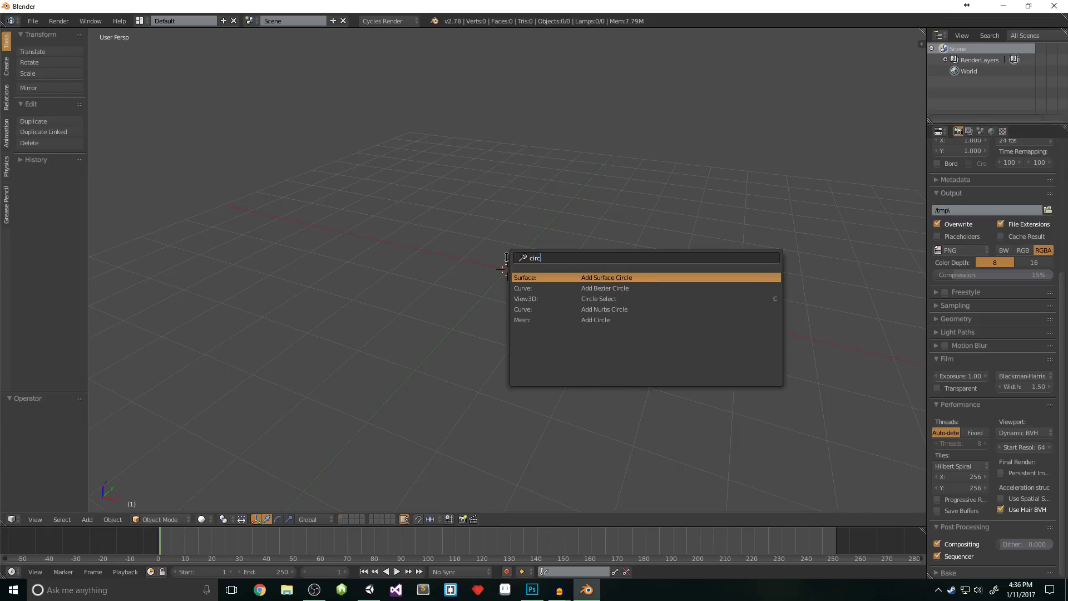
{"action": "left_click", "coordinate": [599, 321]}
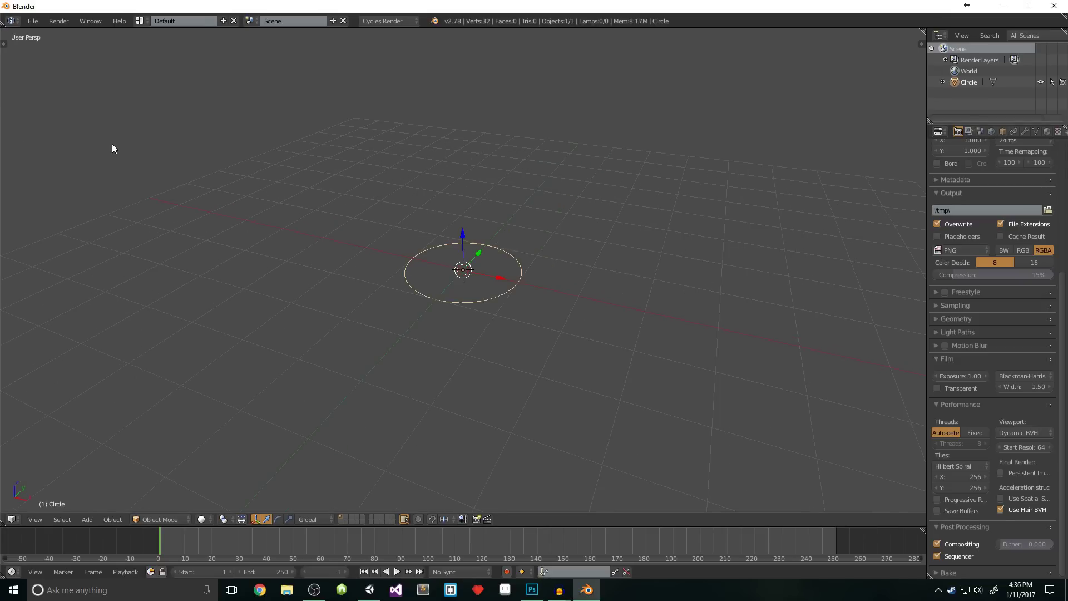
{"action": "left_click", "coordinate": [32, 424]}
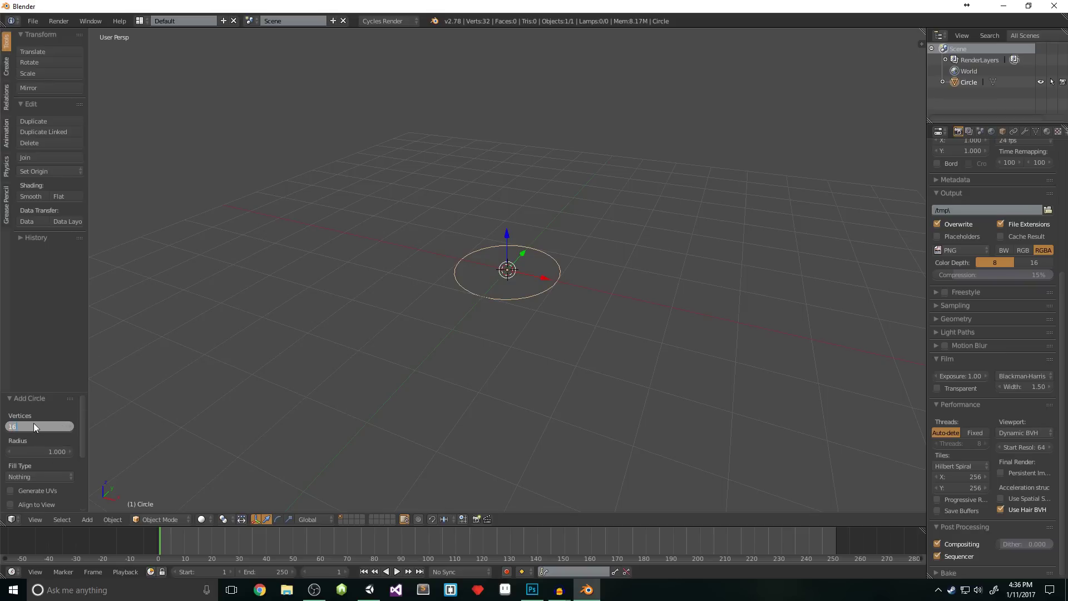
{"action": "type", "text": "16"}
{"action": "key", "text": "Return"}
Step: In Edit Mode, extrude the ring upward along Z by 0.1, 0.9, 0.1 and 1.2
{"action": "key", "text": "Tab"}
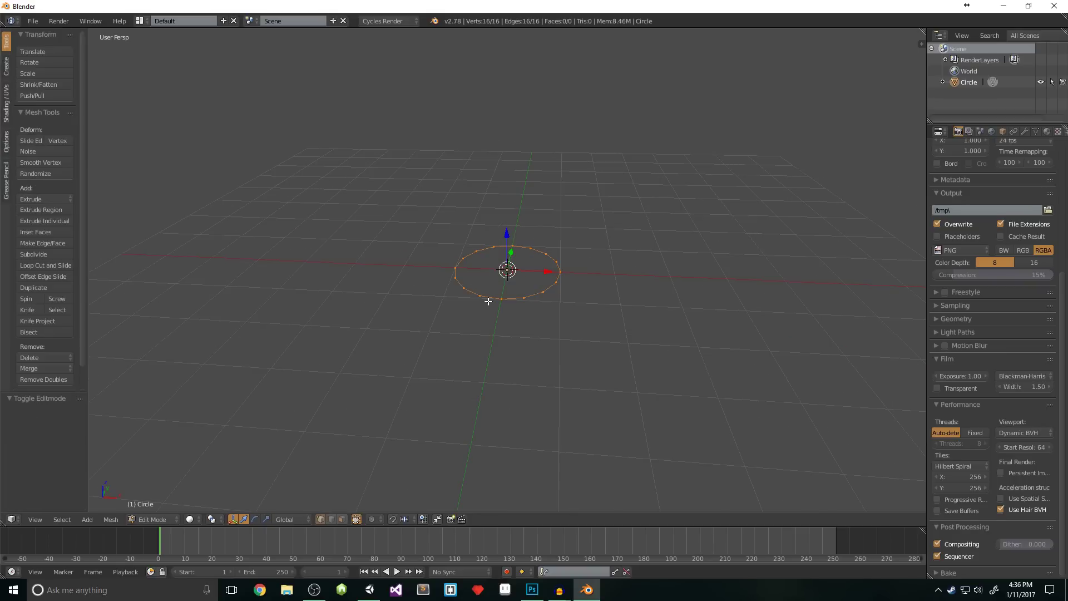
{"action": "type", "text": "e.1"}
{"action": "key", "text": "Return"}
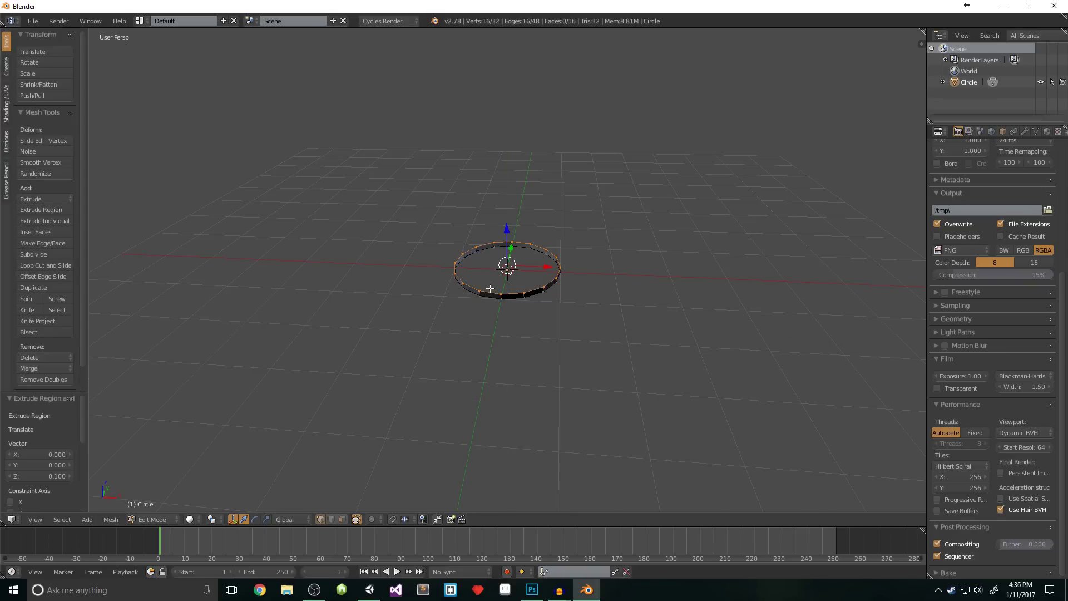
{"action": "key", "text": "e"}
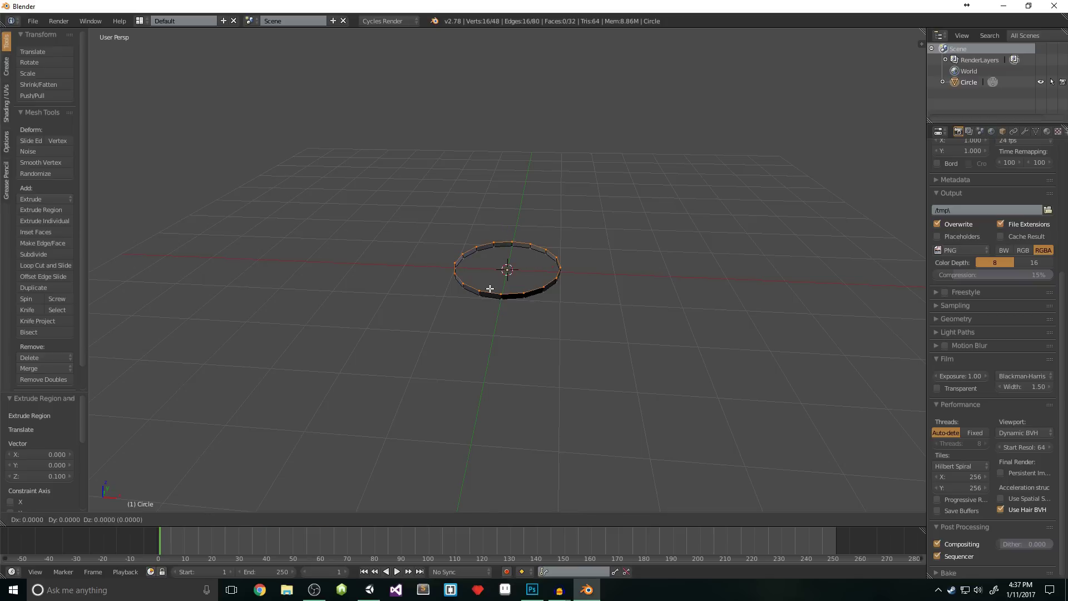
{"action": "type", "text": "z.9"}
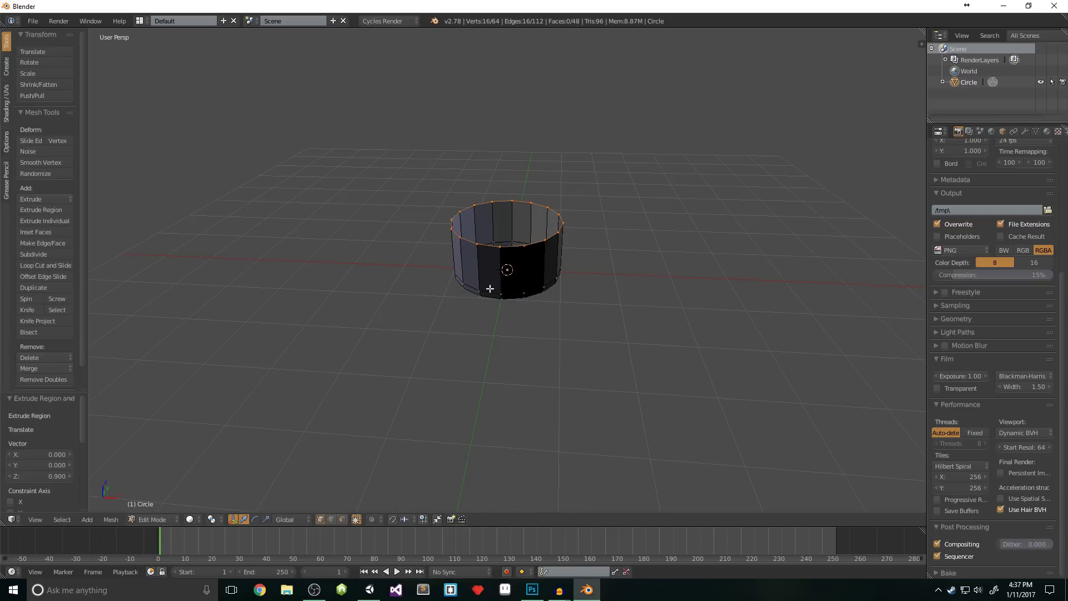
{"action": "type", "text": ".1"}
{"action": "key", "text": "Return"}
{"action": "type", "text": "e"}
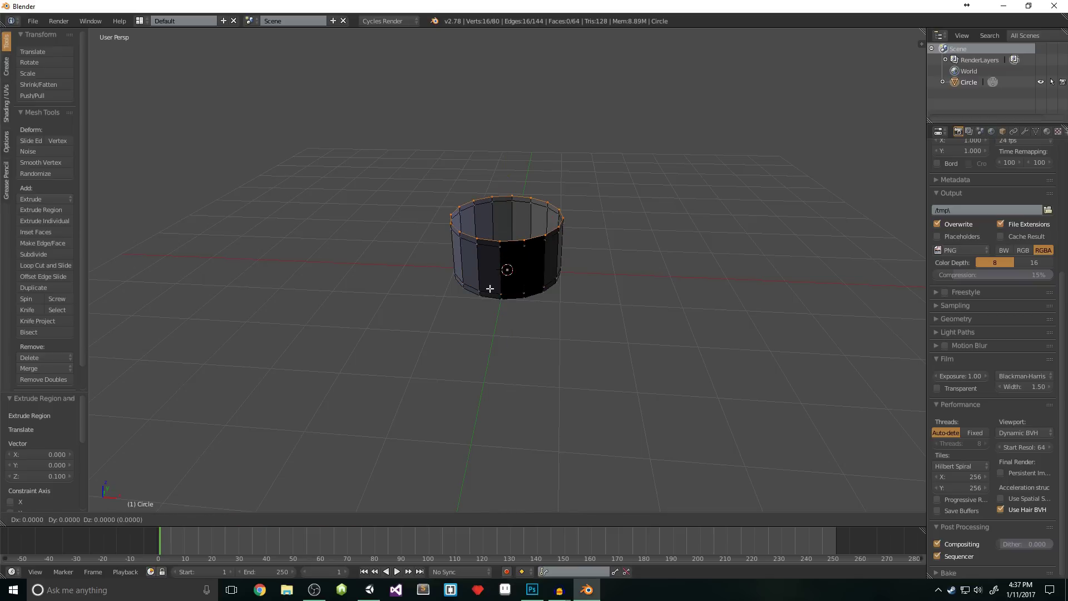
{"action": "type", "text": "z1.2"}
{"action": "key", "text": "Return"}
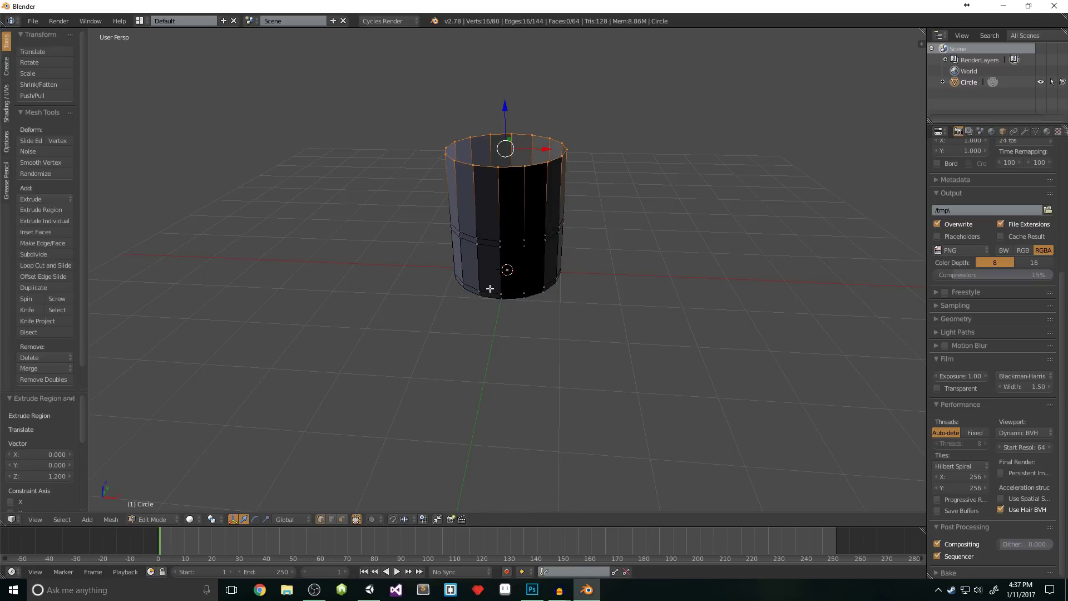
Step: Continue extruding the top ring upward by 0.1, 0.9 and 0.1
{"action": "type", "text": "ez.1"}
{"action": "key", "text": "Return"}
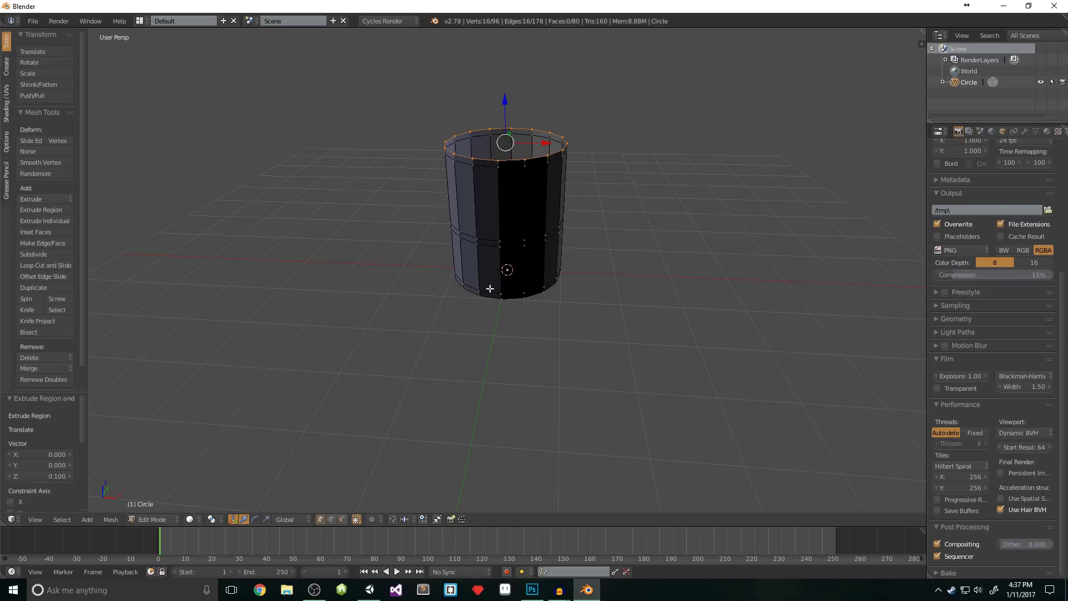
{"action": "key", "text": "e"}
{"action": "key", "text": "z"}
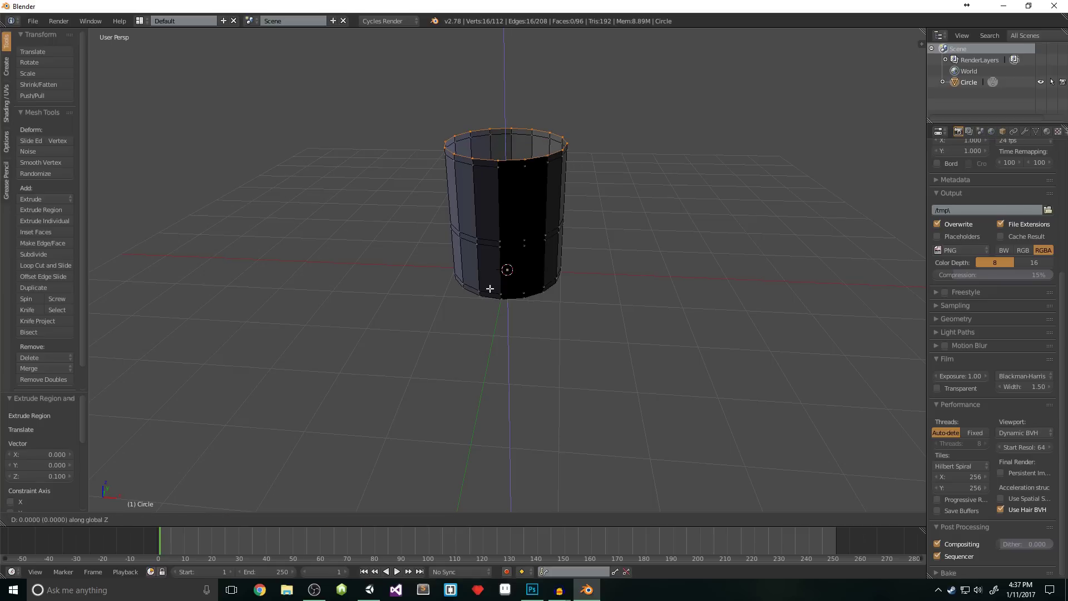
{"action": "type", "text": ".9"}
{"action": "key", "text": "Return"}
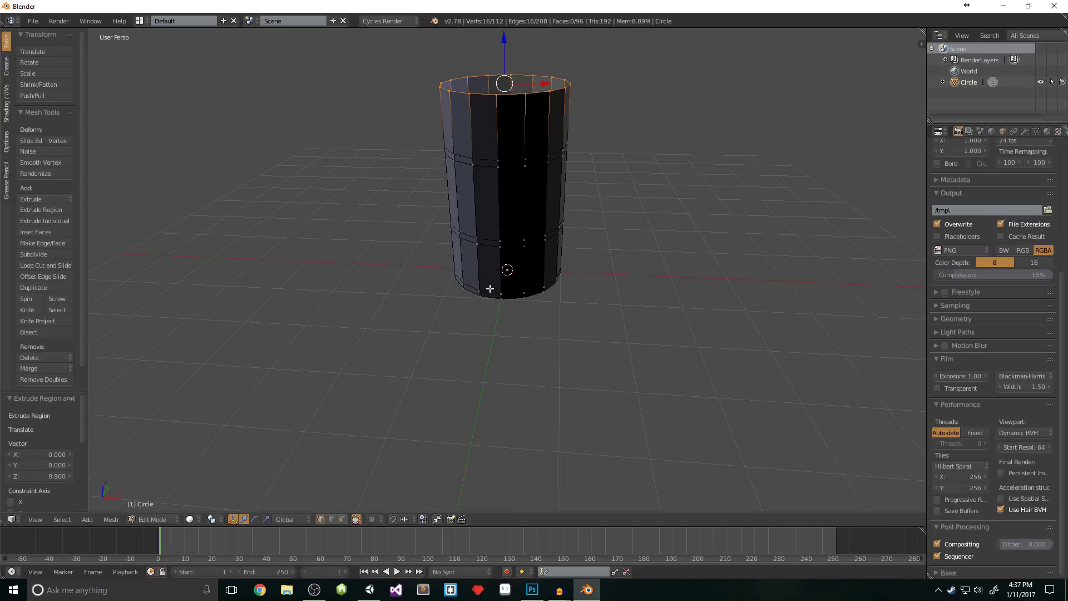
{"action": "type", "text": "ez.1"}
{"action": "key", "text": "Return"}
{"action": "middle_click_drag", "start_coordinate": [489, 289], "coordinate": [515, 190]}
Step: Select the whole cylinder and recalculate its normals
{"action": "key", "text": "a"}
{"action": "key", "text": "a"}
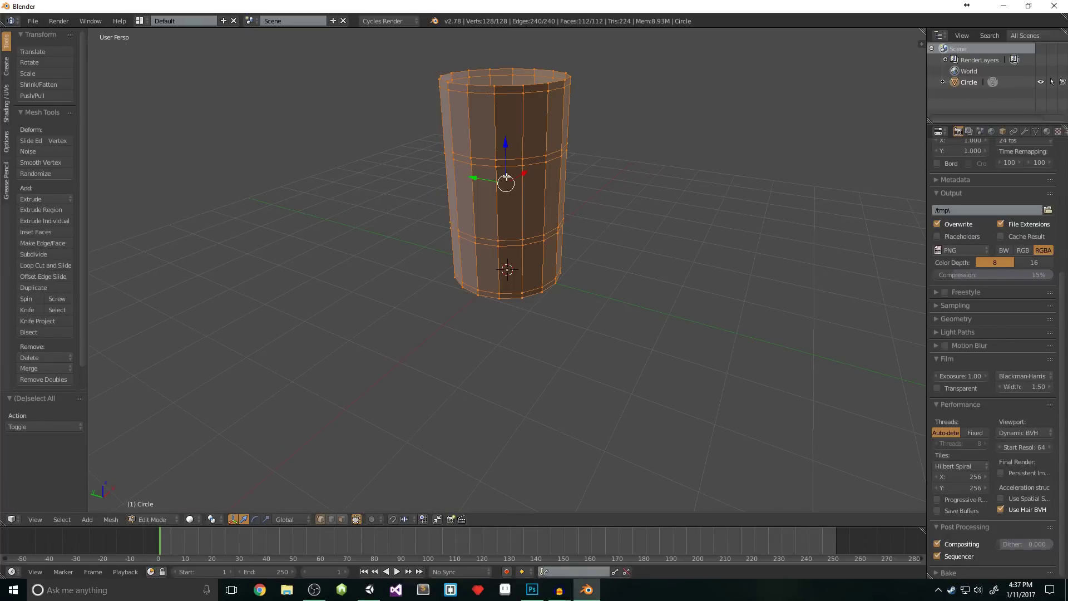
{"action": "left_click", "coordinate": [7, 111]}
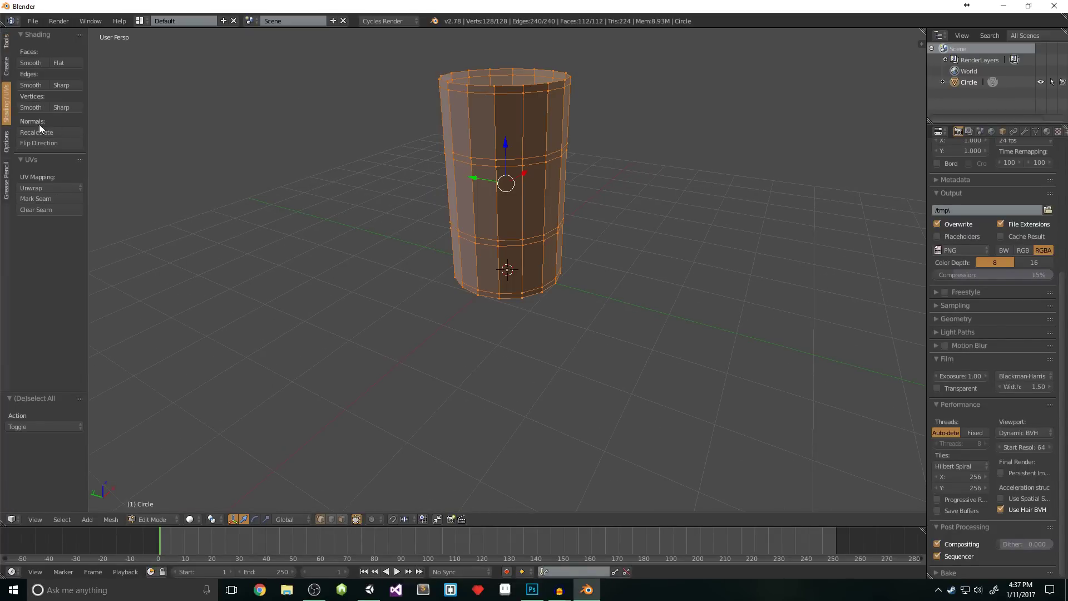
{"action": "left_click", "coordinate": [21, 135]}
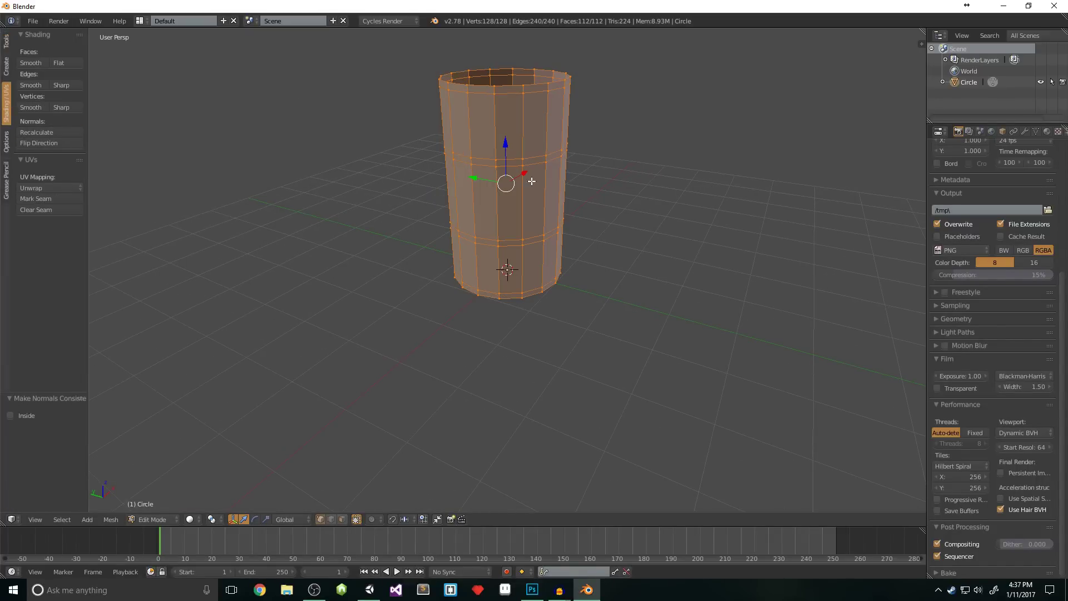
Step: Select the four thin band ring loops around the cylinder
{"action": "middle_click_drag", "start_coordinate": [495, 161], "coordinate": [482, 460]}
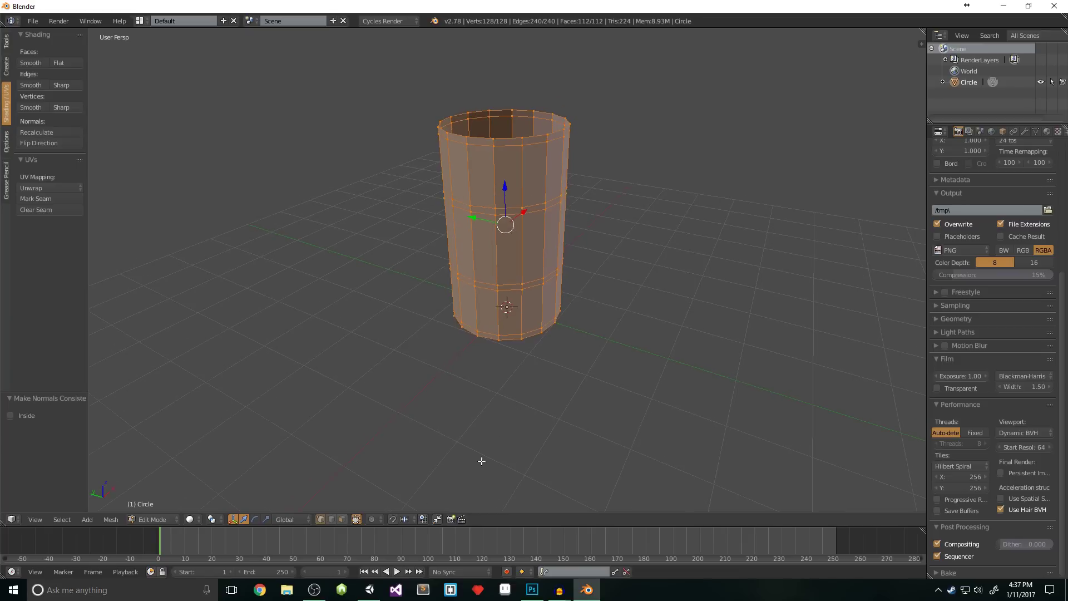
{"action": "right_click", "coordinate": [513, 142], "text": "ctrl"}
{"action": "middle_click_drag", "start_coordinate": [513, 142], "coordinate": [424, 129]}
{"action": "right_click", "coordinate": [557, 118], "text": "ctrl"}
{"action": "middle_click_drag", "start_coordinate": [556, 118], "coordinate": [497, 273]}
{"action": "right_click", "coordinate": [548, 174], "text": "ctrl"}
{"action": "right_click", "coordinate": [486, 186], "text": "ctrl"}
{"action": "right_click", "coordinate": [496, 267], "text": "ctrl"}
{"action": "right_click", "coordinate": [497, 274], "text": "ctrl"}
{"action": "middle_click_drag", "start_coordinate": [575, 317], "coordinate": [470, 317]}
{"action": "right_click", "coordinate": [536, 328], "text": "ctrl"}
Step: Extrude the band rings and scale them outward to 1.05 with Z locked
{"action": "key", "text": "e"}
{"action": "key", "text": "s"}
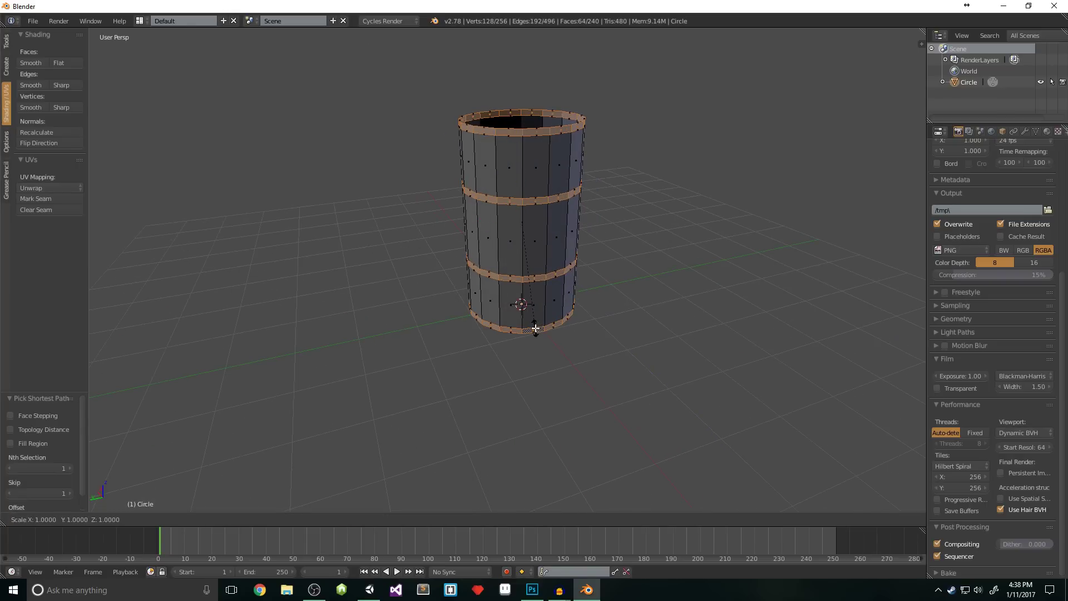
{"action": "key", "text": "shift+z"}
{"action": "key", "text": "shift+z"}
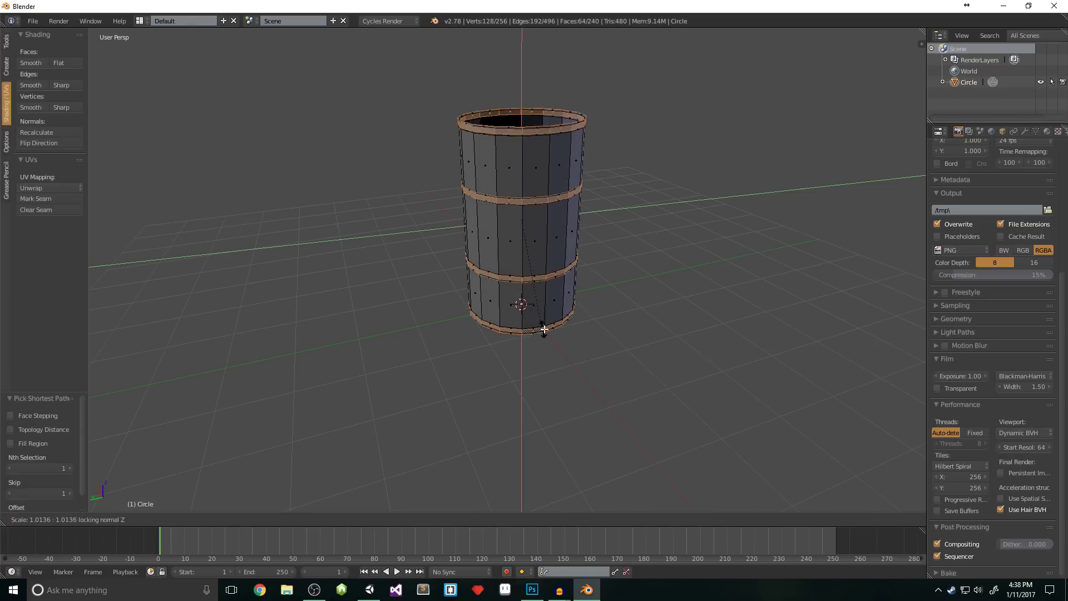
{"action": "key", "text": "shift+z"}
{"action": "key", "text": "shift+z"}
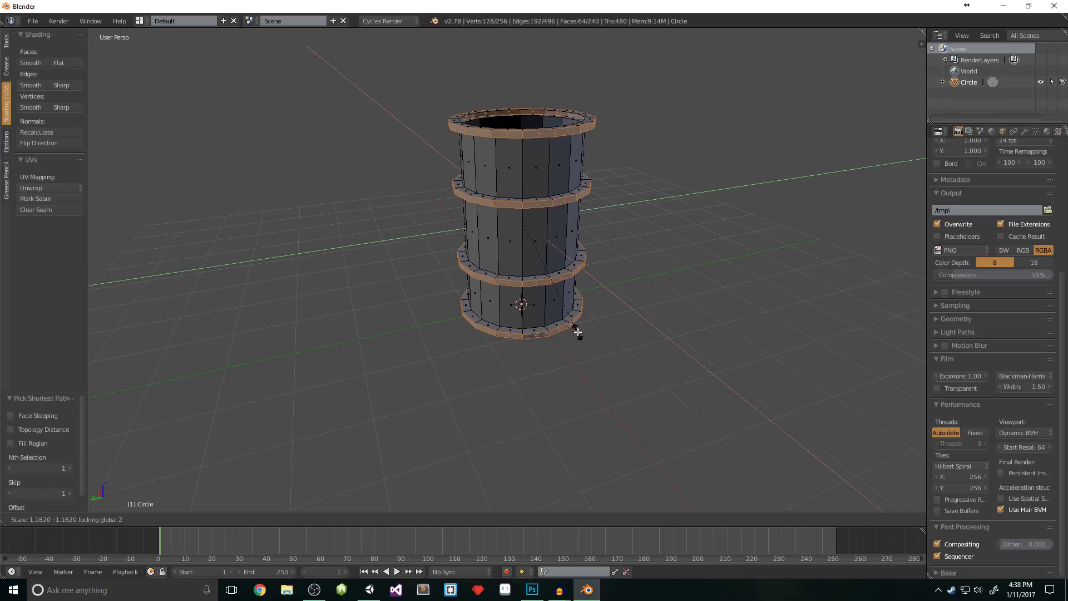
{"action": "type", "text": "10"}
{"action": "key", "text": "BackSpace"}
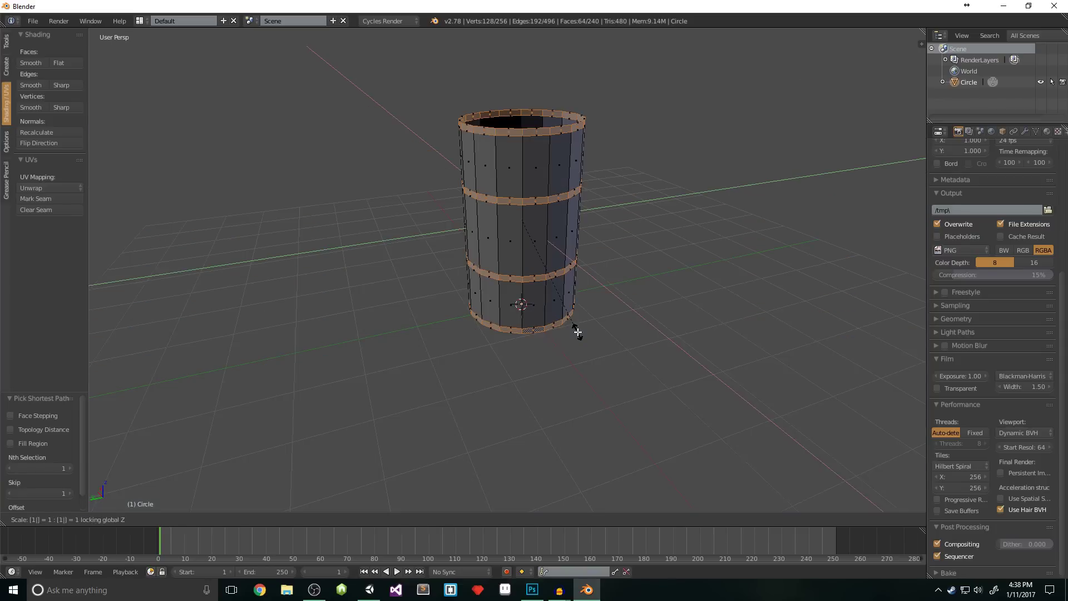
{"action": "type", "text": ".05"}
{"action": "key", "text": "Return"}
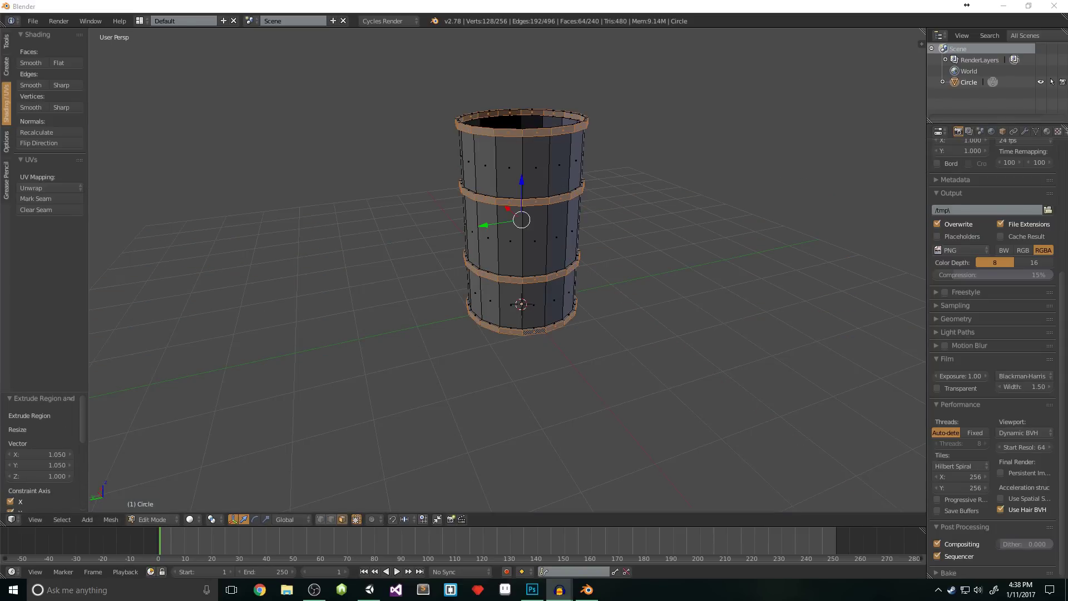
Step: Select four rim edge loops, extrude them and scale inward to 0.95 with Z locked
{"action": "key", "text": "a"}
{"action": "scroll", "coordinate": [534, 312], "scroll_direction": "up", "scroll_amount": 5}
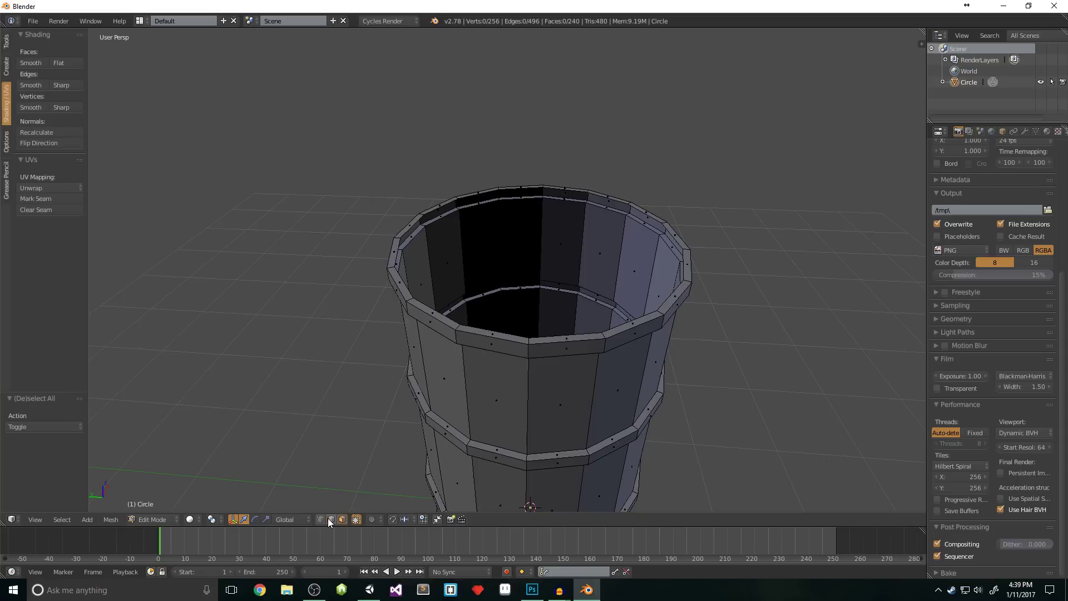
{"action": "left_click", "coordinate": [328, 519]}
{"action": "right_click", "coordinate": [416, 229], "text": "alt"}
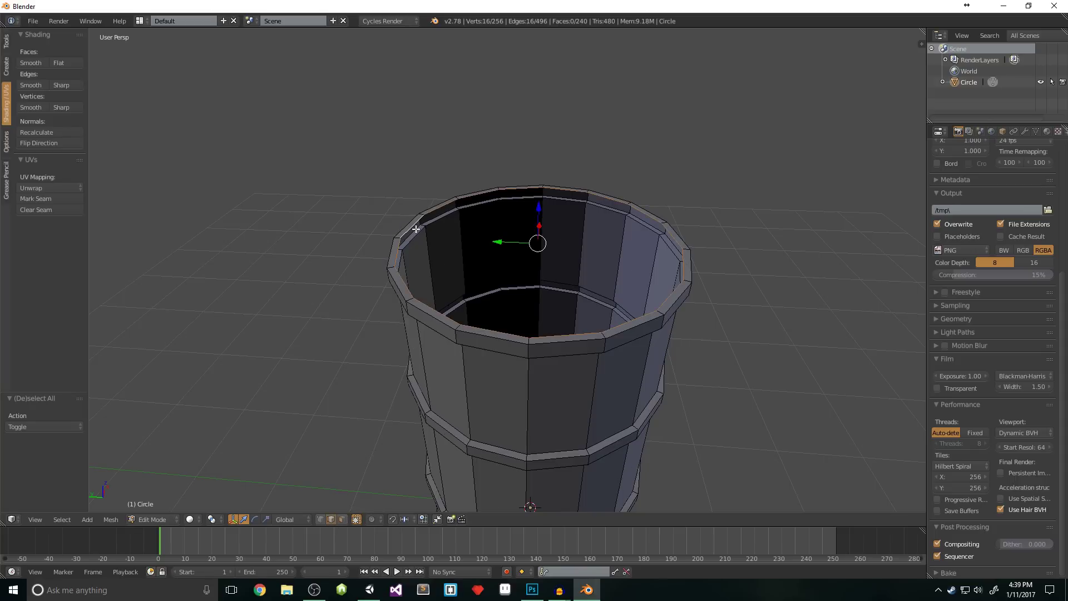
{"action": "right_click", "coordinate": [418, 232], "text": "alt+shift"}
{"action": "middle_click_drag", "start_coordinate": [667, 410], "coordinate": [227, 322]}
{"action": "right_click", "coordinate": [241, 191], "text": "alt+shift"}
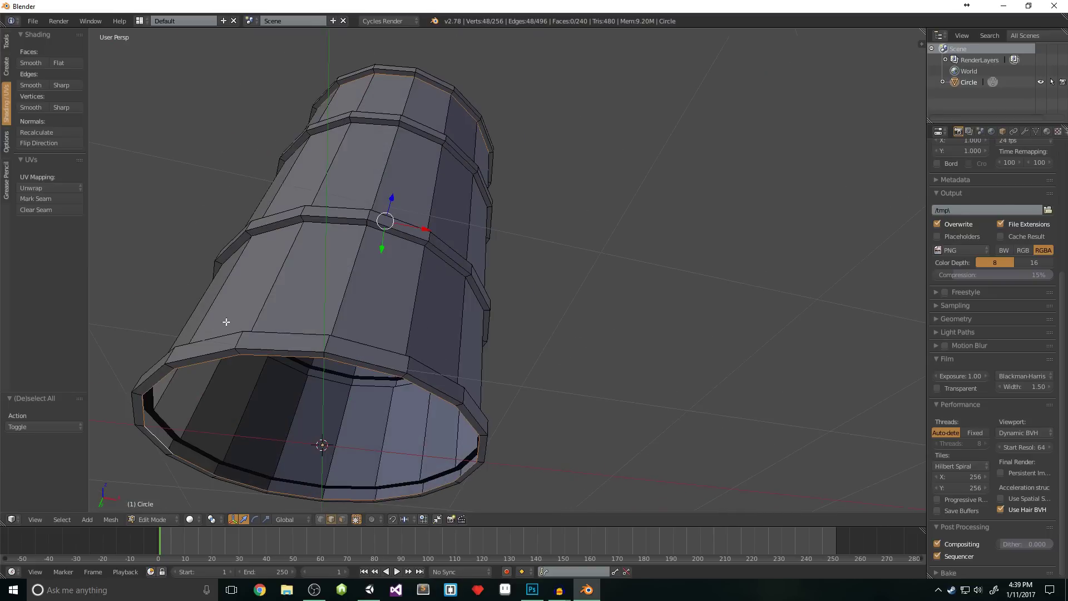
{"action": "right_click", "coordinate": [195, 442], "text": "alt+shift"}
{"action": "middle_click_drag", "start_coordinate": [324, 233], "coordinate": [389, 325]}
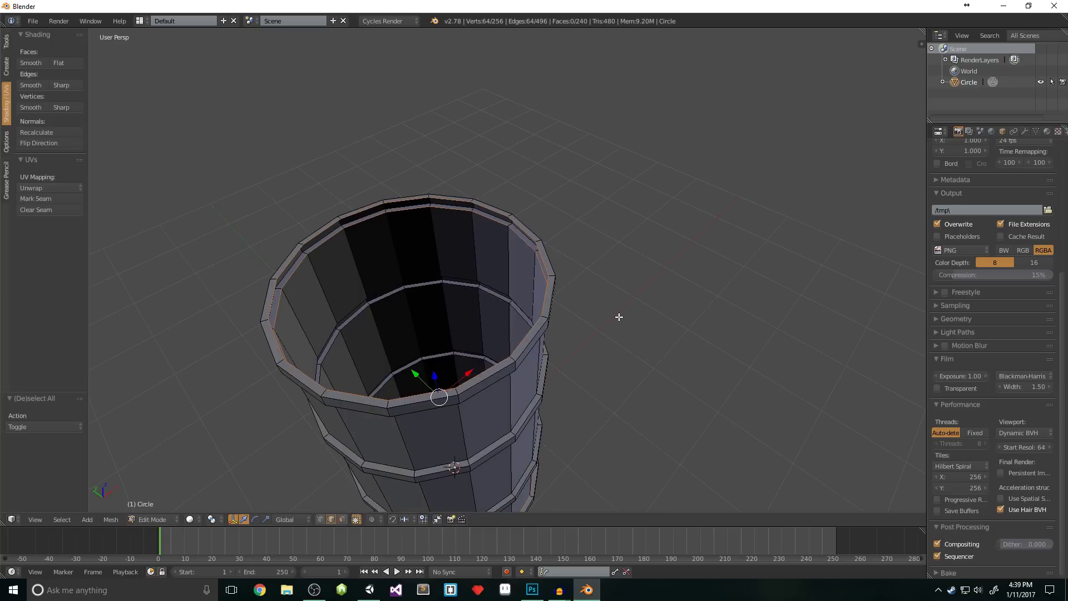
{"action": "key", "text": "e"}
{"action": "key", "text": "s"}
{"action": "key", "text": "shift+z"}
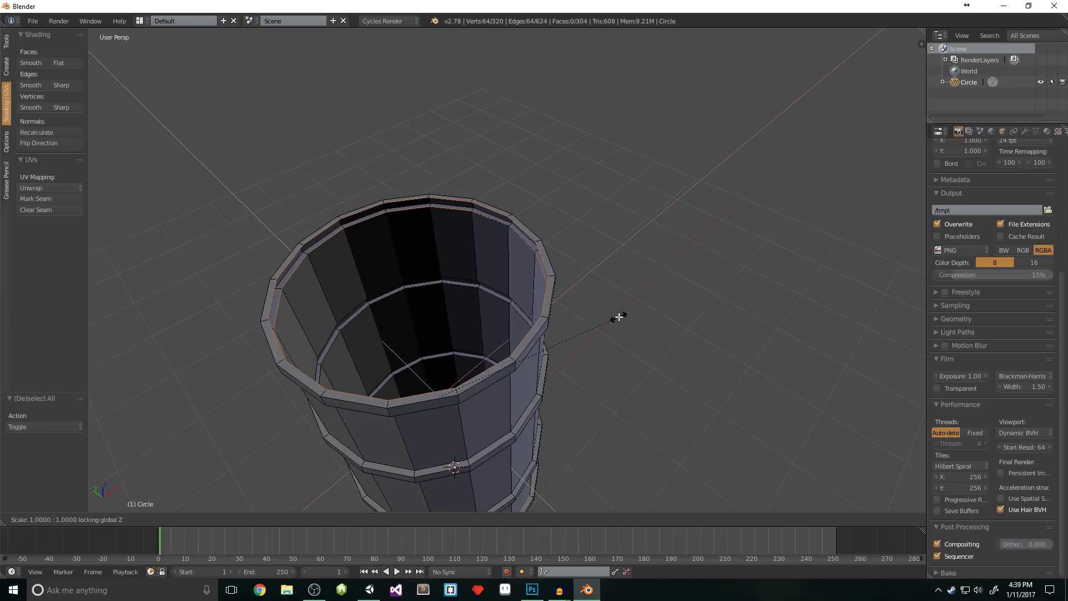
{"action": "type", "text": "0.95"}
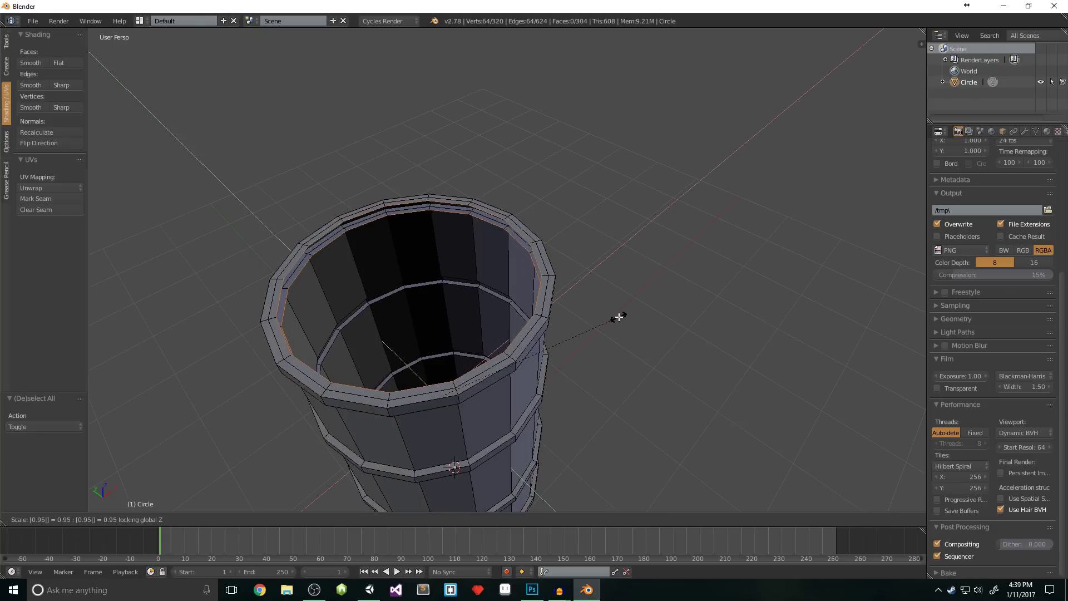
{"action": "key", "text": "Return"}
Step: Fill the gaps along the barrel's top rim with faces
{"action": "middle_click_drag", "start_coordinate": [483, 303], "coordinate": [532, 304]}
{"action": "scroll", "coordinate": [532, 304], "scroll_direction": "up", "scroll_amount": 3}
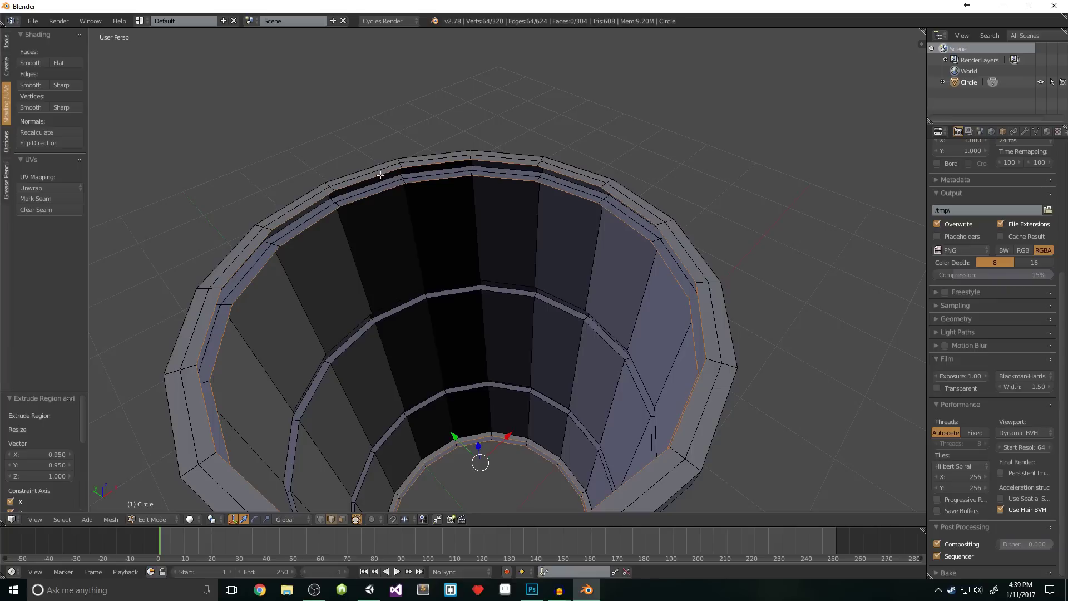
{"action": "right_click", "coordinate": [371, 175]}
{"action": "right_click", "coordinate": [355, 186]}
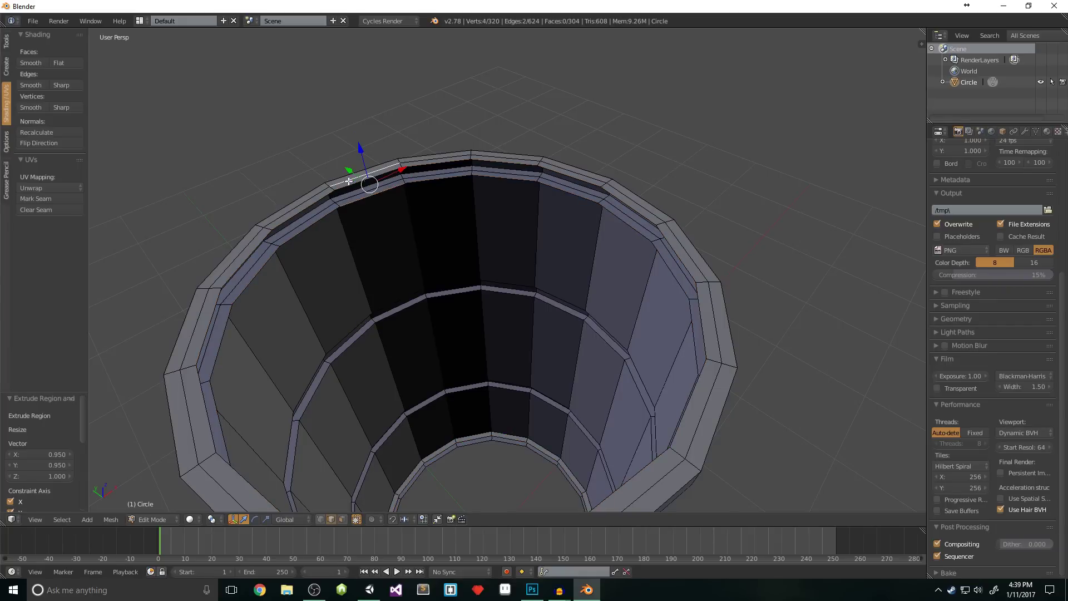
{"action": "key", "text": "ctrl+z"}
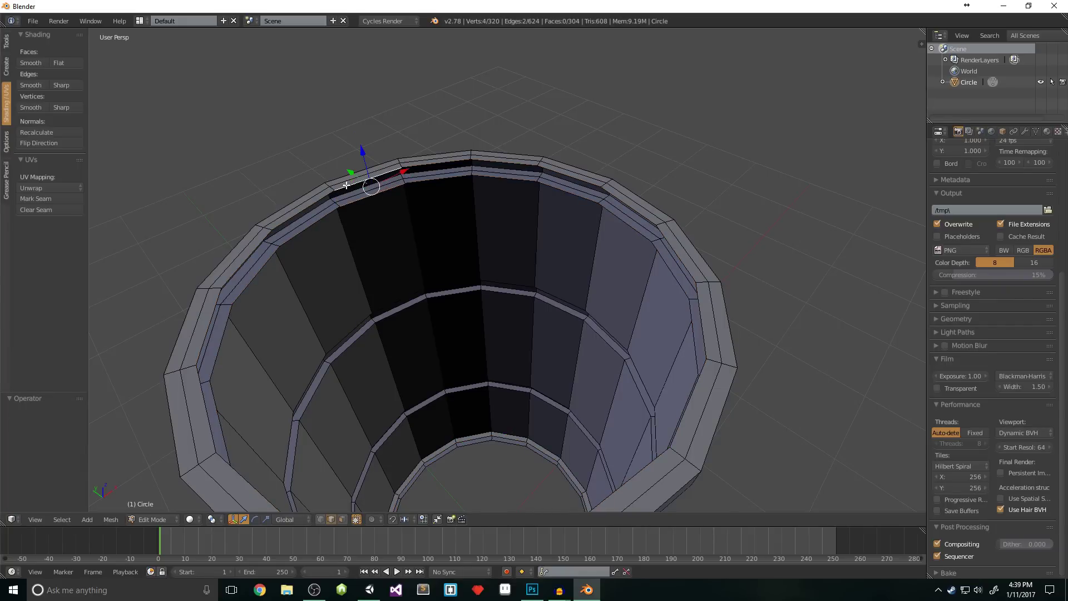
{"action": "key", "text": "f"}
{"action": "key", "text": "f"}
{"action": "key", "text": "f"}
{"action": "key", "text": "f"}
{"action": "key", "text": "f"}
{"action": "key", "text": "f"}
{"action": "key", "text": "f"}
{"action": "key", "text": "f"}
{"action": "key", "text": "f"}
{"action": "key", "text": "f"}
{"action": "key", "text": "f"}
{"action": "key", "text": "f"}
{"action": "key", "text": "f"}
{"action": "key", "text": "f"}
{"action": "key", "text": "f"}
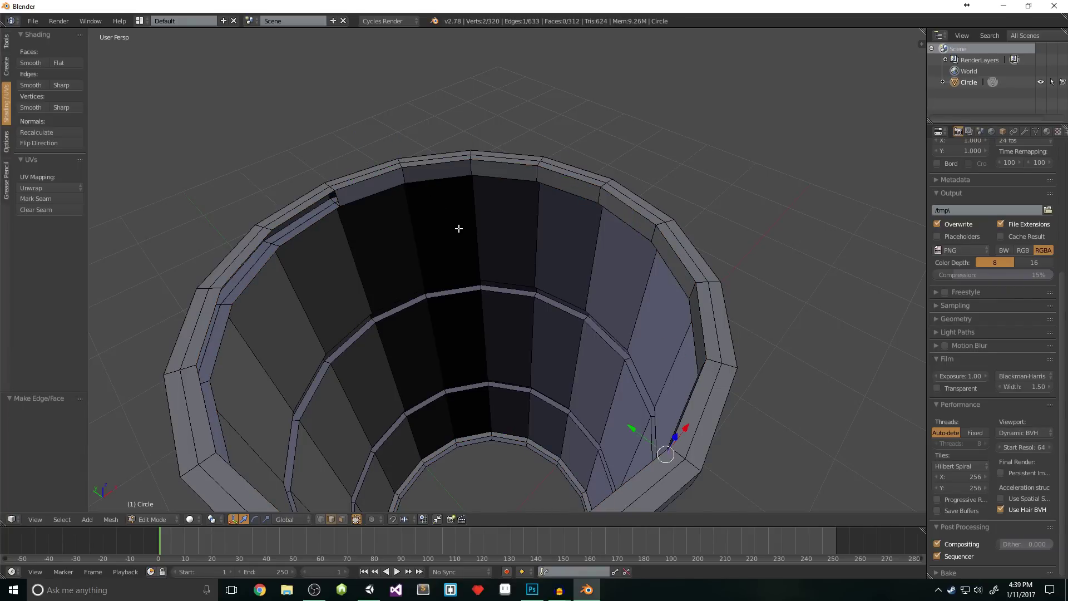
{"action": "scroll", "coordinate": [458, 228], "scroll_direction": "down", "scroll_amount": 3}
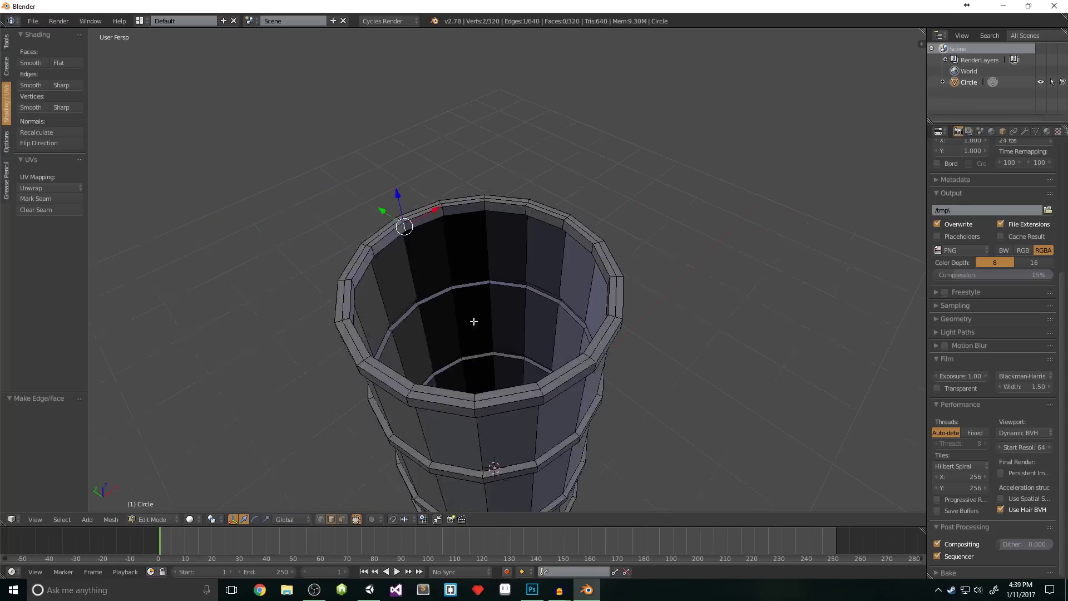
{"action": "middle_click_drag", "start_coordinate": [472, 320], "coordinate": [570, 214], "text": "shift"}
{"action": "key", "text": "f"}
{"action": "key", "text": "f"}
{"action": "key", "text": "f"}
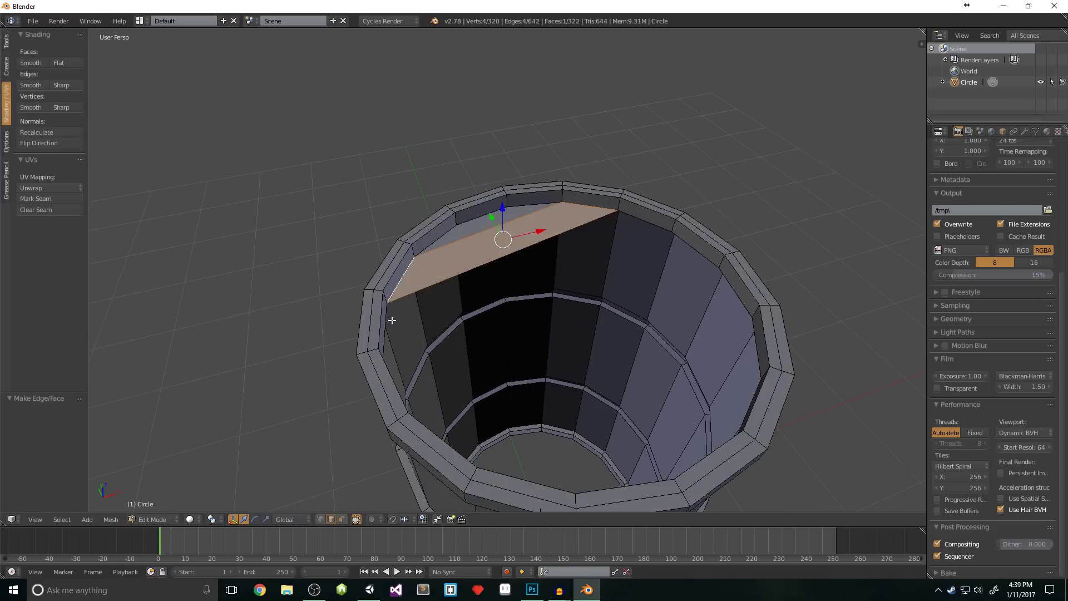
{"action": "key", "text": "f"}
{"action": "middle_click_drag", "start_coordinate": [923, 143], "coordinate": [675, 282]}
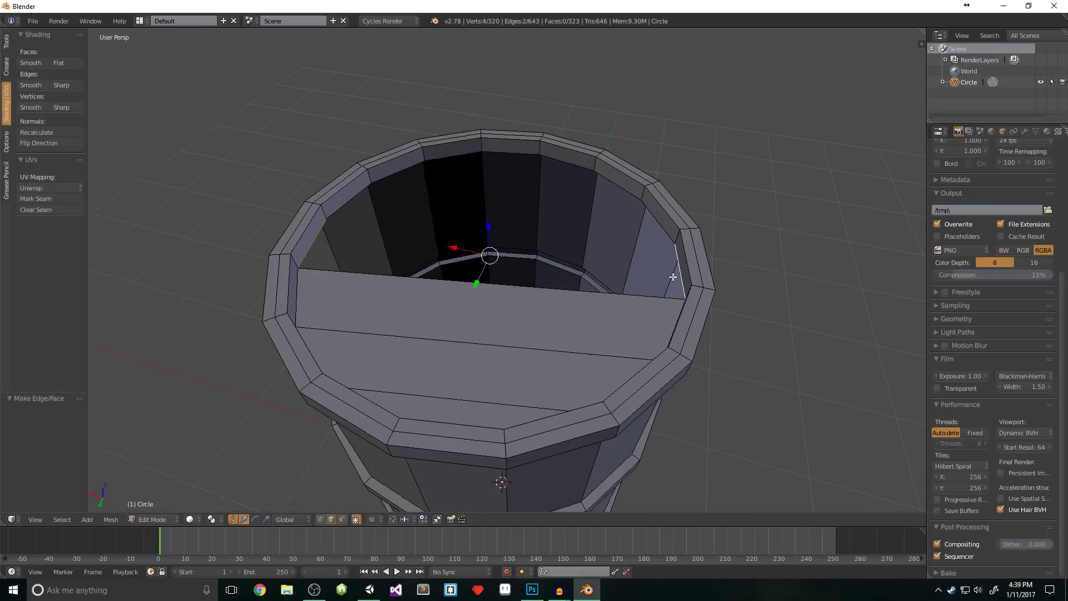
{"action": "key", "text": "f"}
Step: Delete the strip faces across the top and cap the opening with one lid face
{"action": "key", "text": "f"}
{"action": "key", "text": "f"}
{"action": "scroll", "coordinate": [535, 167], "scroll_direction": "up", "scroll_amount": 2}
{"action": "right_click", "coordinate": [535, 167], "text": "alt"}
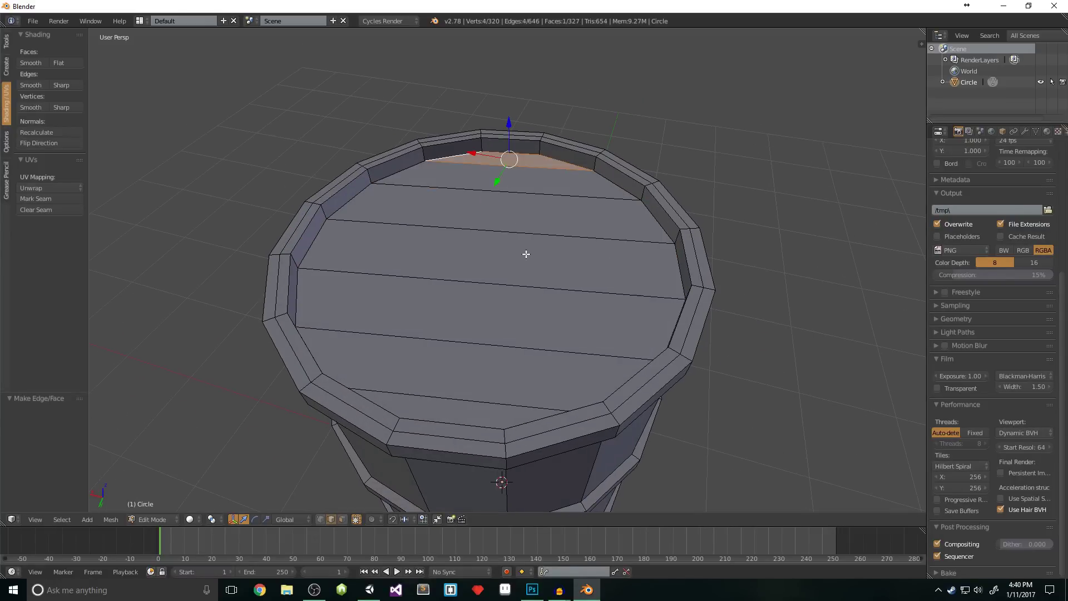
{"action": "key", "text": "x"}
{"action": "left_click", "coordinate": [528, 254]}
{"action": "key", "text": "f"}
{"action": "key", "text": "a"}
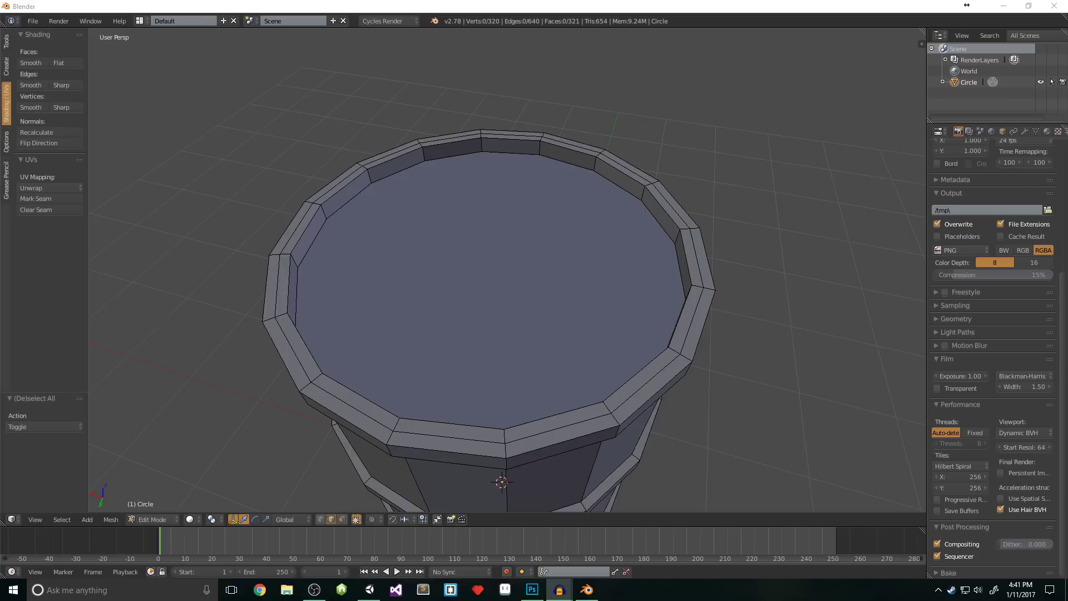
{"action": "key", "text": "alt+Tab"}
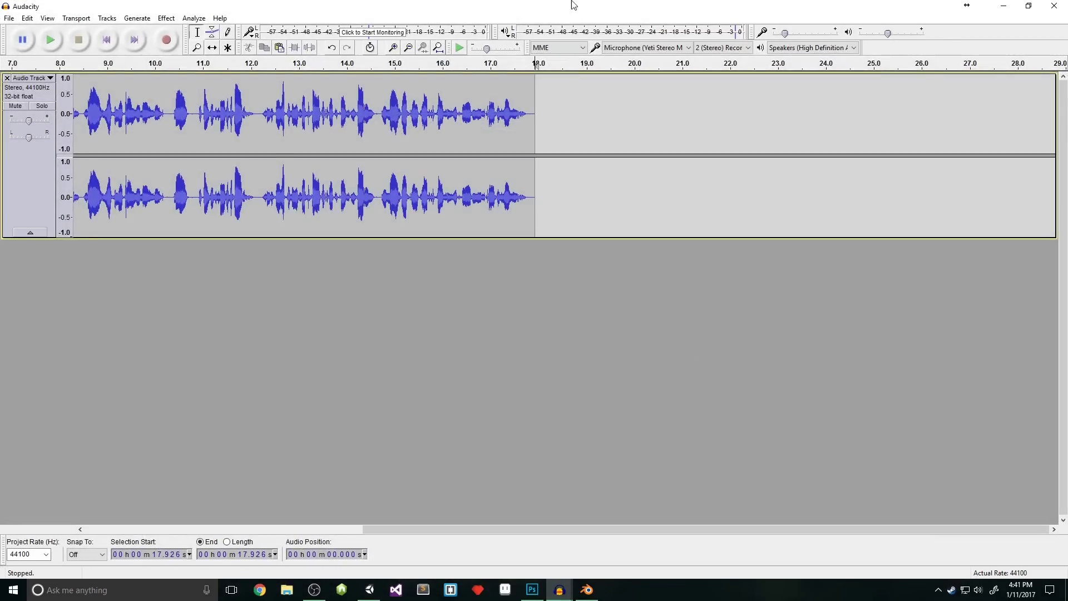
{"action": "key", "text": "alt+Tab"}
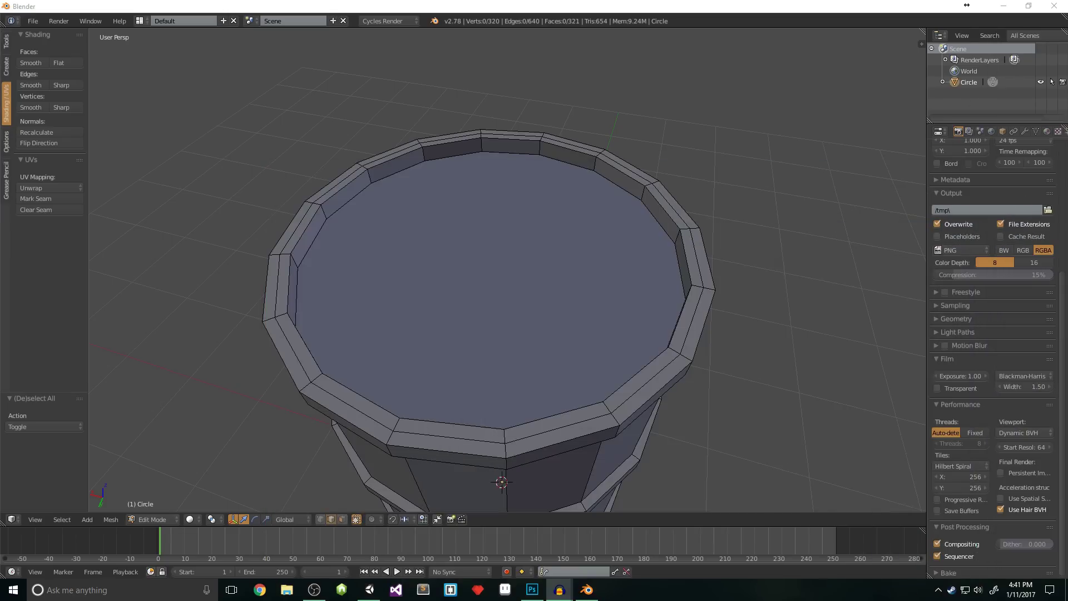
Step: Join two selected rim vertices with a face
{"action": "middle_click_drag", "start_coordinate": [501, 334], "coordinate": [501, 251]}
{"action": "scroll", "coordinate": [508, 267], "scroll_direction": "up", "scroll_amount": 5}
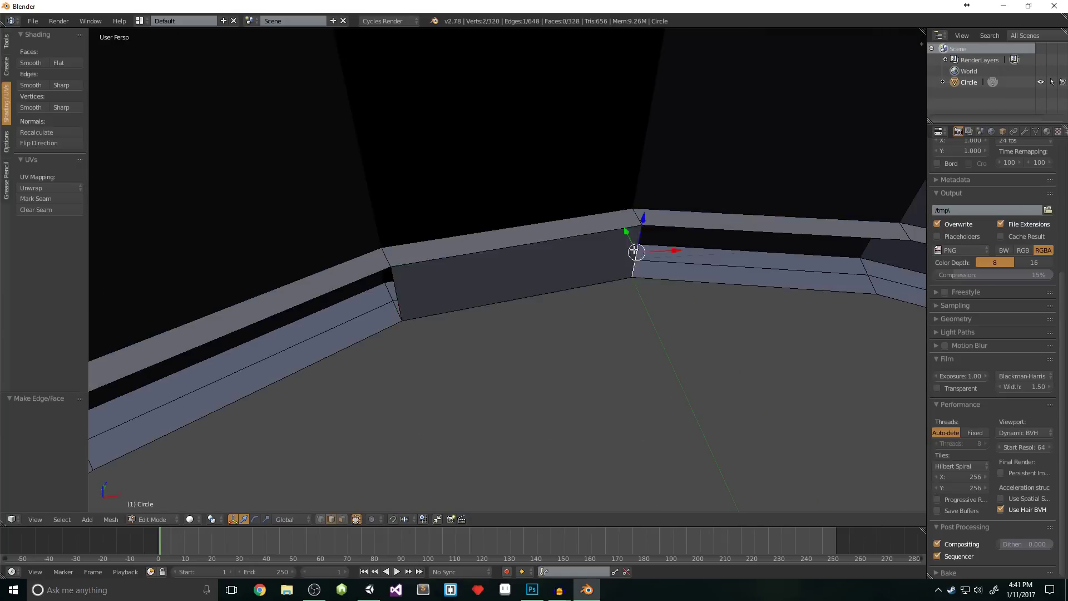
{"action": "key", "text": "f"}
{"action": "scroll", "coordinate": [465, 274], "scroll_direction": "down", "scroll_amount": 2}
Step: Select the inner ring along the rim and delete its faces
{"action": "right_click", "coordinate": [668, 234]}
{"action": "right_click", "coordinate": [429, 215], "text": "ctrl"}
{"action": "middle_click_drag", "start_coordinate": [429, 214], "coordinate": [636, 334]}
{"action": "right_click", "coordinate": [882, 289], "text": "ctrl"}
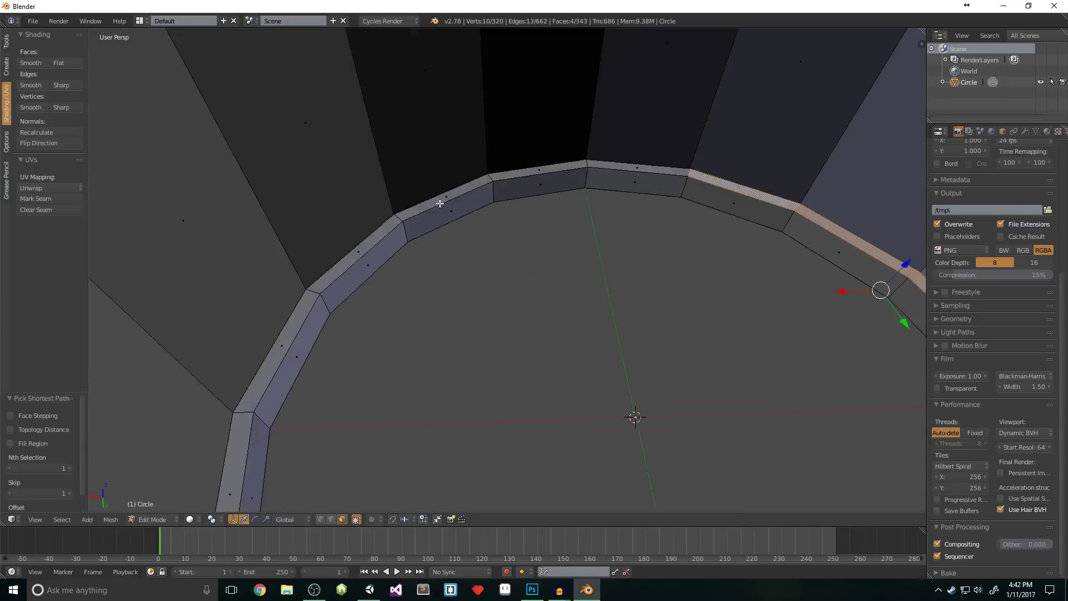
{"action": "scroll", "coordinate": [310, 238], "scroll_direction": "up", "scroll_amount": 2}
{"action": "middle_click_drag", "start_coordinate": [310, 238], "coordinate": [523, 227]}
{"action": "right_click", "coordinate": [529, 284], "text": "ctrl"}
{"action": "middle_click_drag", "start_coordinate": [529, 284], "coordinate": [633, 181]}
{"action": "key", "text": "x"}
{"action": "left_click", "coordinate": [556, 200]}
Step: Bridge the remaining rim gap with a face between two vertices
{"action": "middle_click_drag", "start_coordinate": [556, 200], "coordinate": [446, 222]}
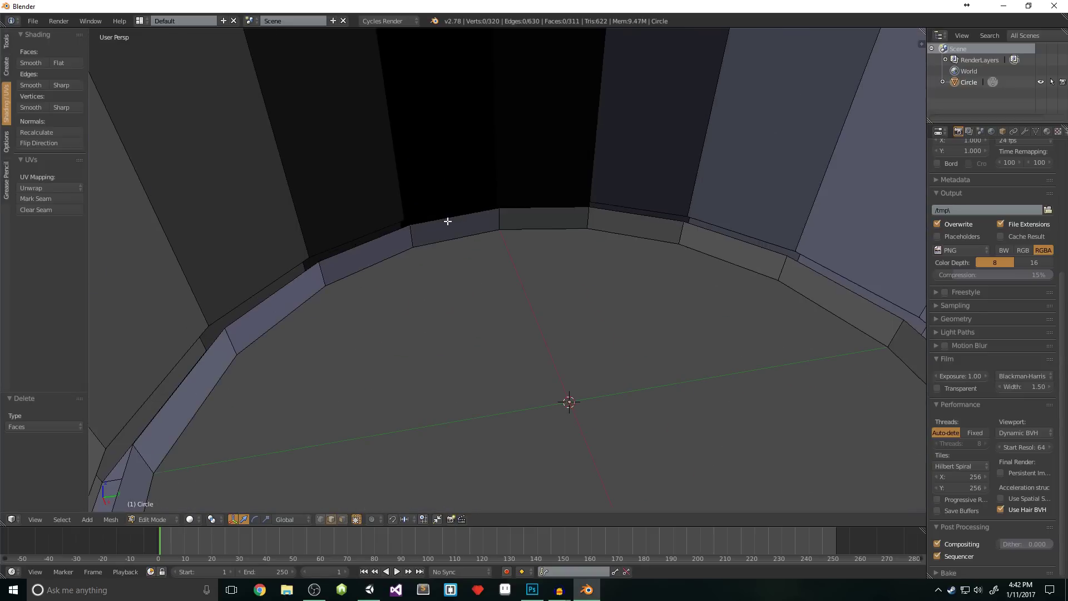
{"action": "right_click", "coordinate": [478, 243]}
{"action": "right_click", "coordinate": [575, 277], "text": "shift"}
{"action": "key", "text": "f"}
{"action": "scroll", "coordinate": [511, 288], "scroll_direction": "down", "scroll_amount": 5}
Step: Add an 8-vertex circle, shrink it and extrude it upward into a small octagon
{"action": "key", "text": "a"}
{"action": "key", "text": "space"}
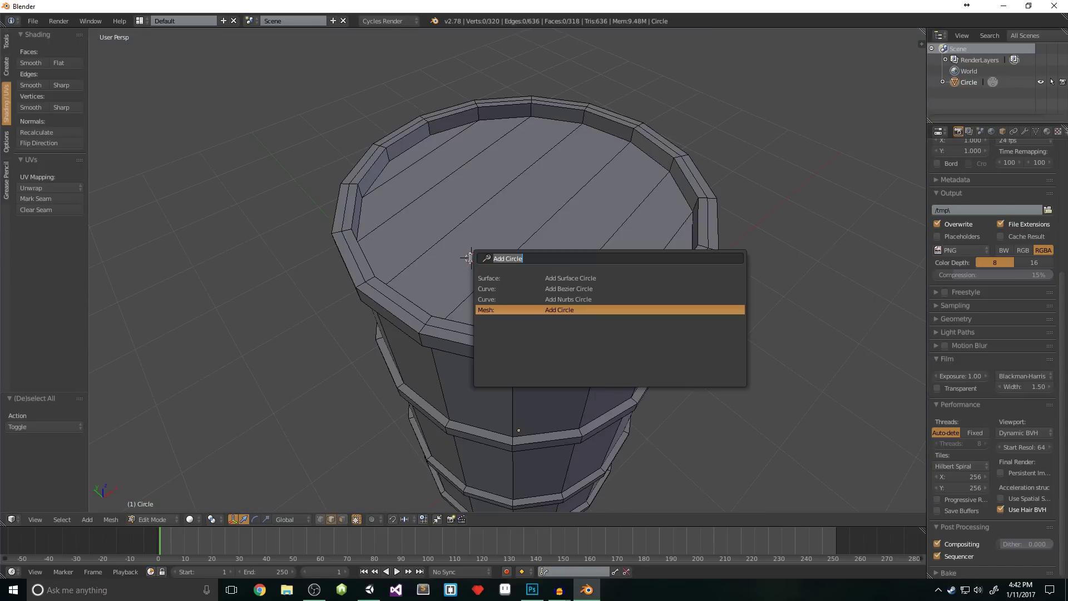
{"action": "left_click", "coordinate": [559, 312]}
{"action": "type", "text": "8"}
{"action": "key", "text": "Return"}
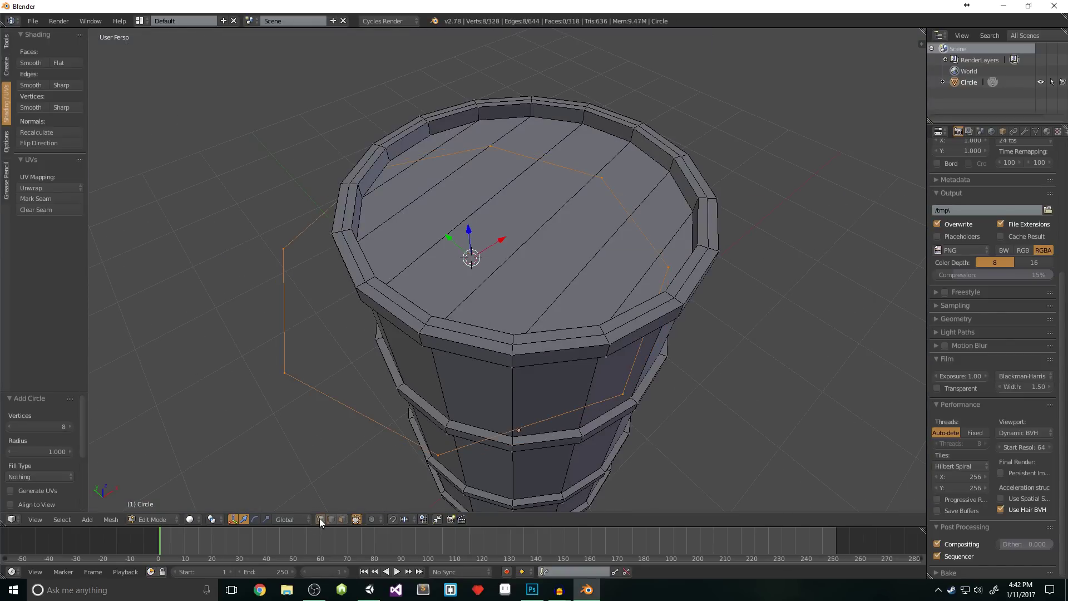
{"action": "key", "text": "s"}
{"action": "left_click", "coordinate": [478, 300]}
{"action": "key", "text": "e"}
{"action": "key", "text": "z"}
{"action": "left_click", "coordinate": [493, 368]}
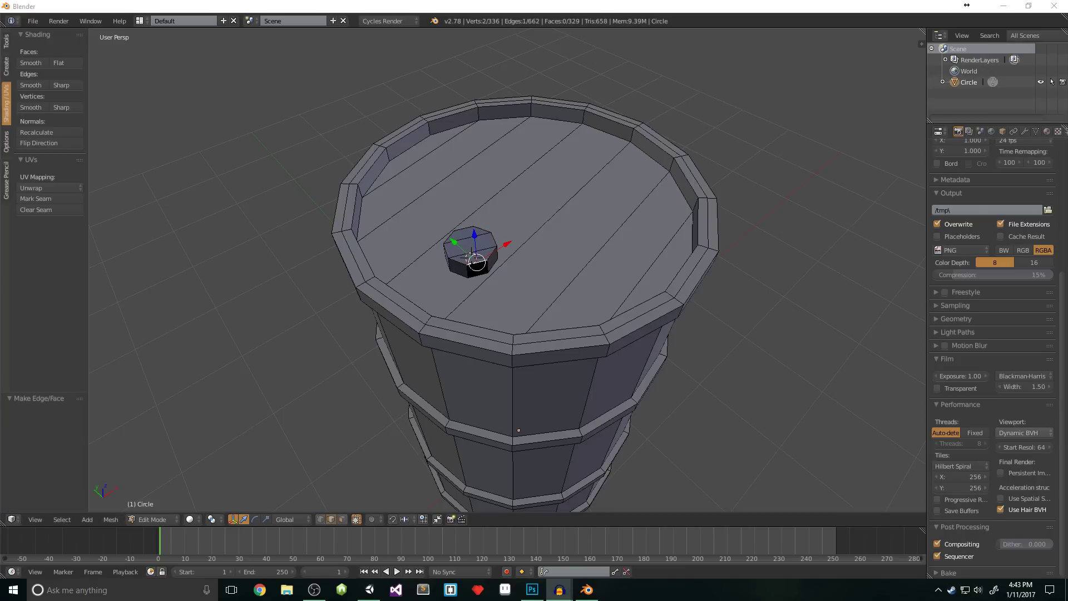
Step: Recalculate the octagon's normals, sink it into the lid and place it on the left side
{"action": "middle_click_drag", "start_coordinate": [464, 230], "coordinate": [451, 251]}
{"action": "key", "text": "l"}
{"action": "left_click", "coordinate": [67, 133]}
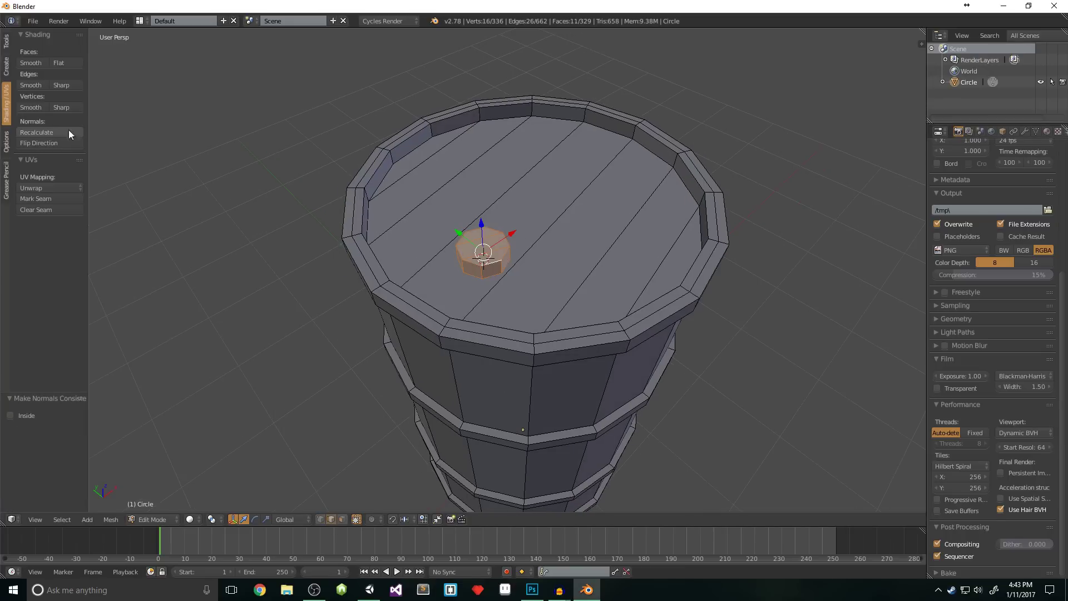
{"action": "key", "text": "g"}
{"action": "key", "text": "z"}
{"action": "left_click", "coordinate": [511, 270]}
{"action": "key", "text": "KP_7"}
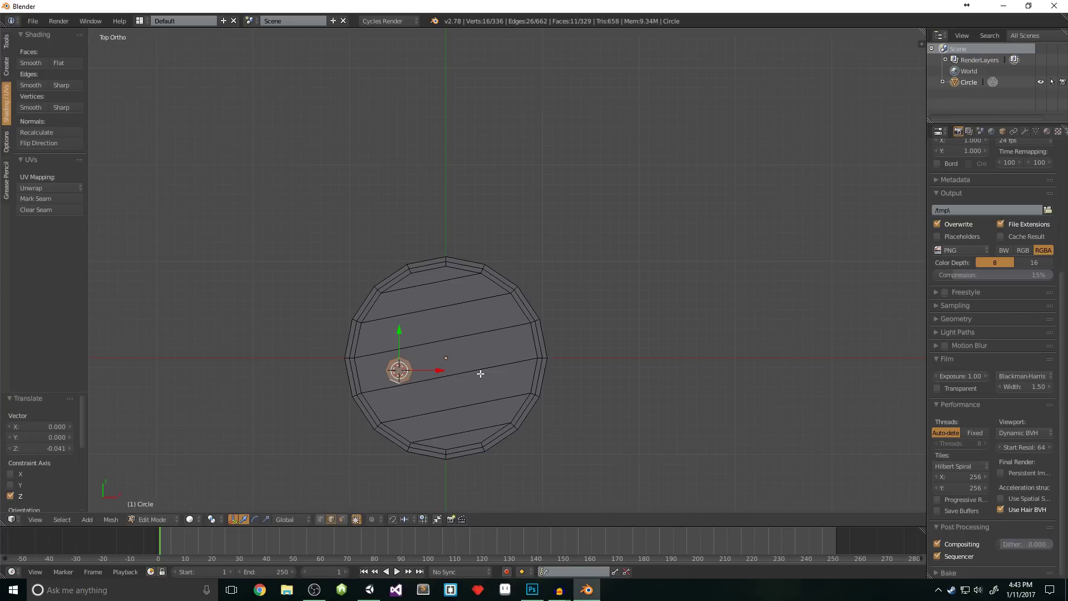
{"action": "key", "text": "KP_Decimal"}
{"action": "key", "text": "g"}
{"action": "key", "text": "shift+z"}
{"action": "left_click", "coordinate": [509, 320]}
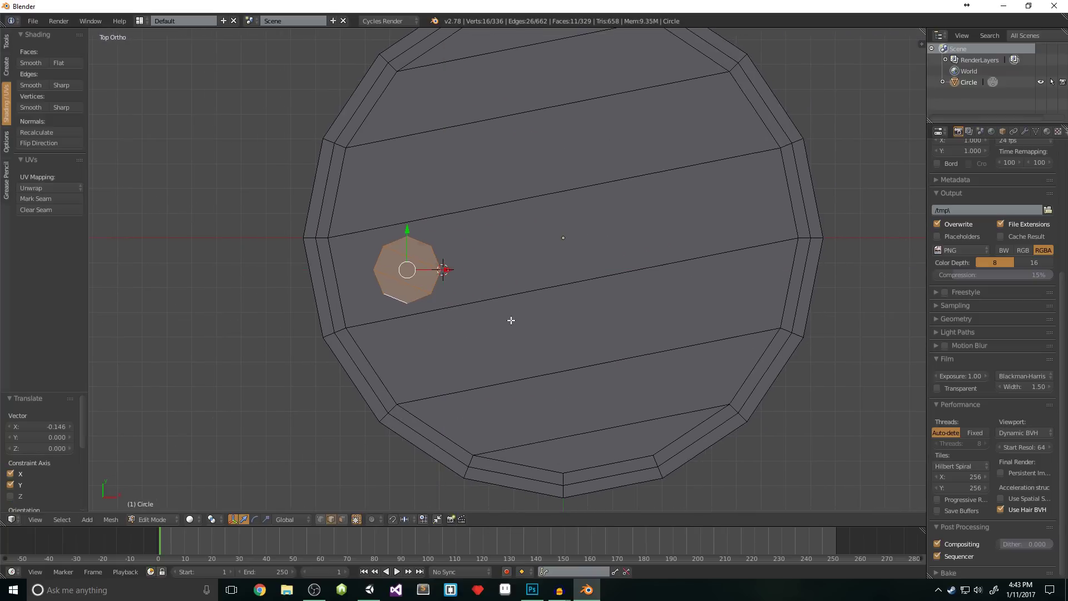
Step: Duplicate the octagon to the lid's right side and scale the copy to 0.806
{"action": "key", "text": "shift+d"}
{"action": "key", "text": "shift+z"}
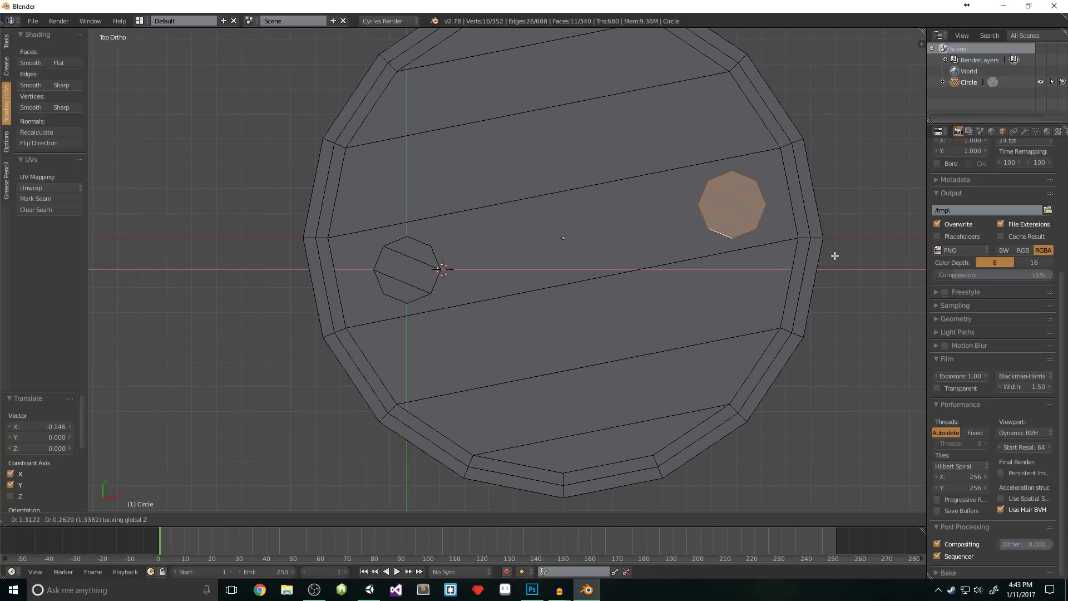
{"action": "left_click", "coordinate": [829, 253]}
{"action": "key", "text": "s"}
{"action": "left_click", "coordinate": [816, 289]}
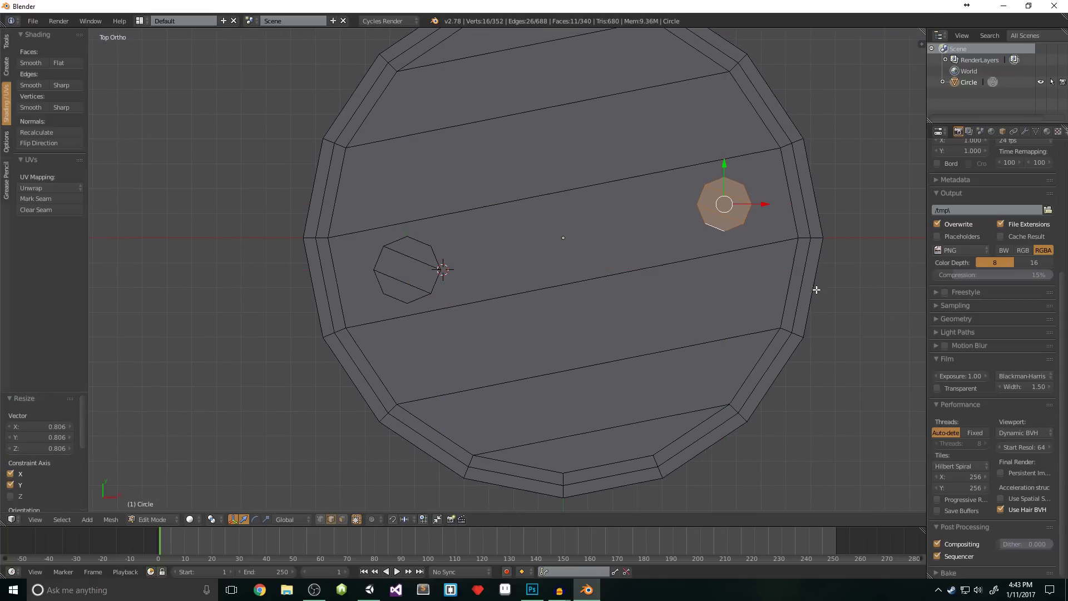
{"action": "middle_click_drag", "start_coordinate": [504, 334], "coordinate": [533, 261]}
{"action": "key", "text": "a"}
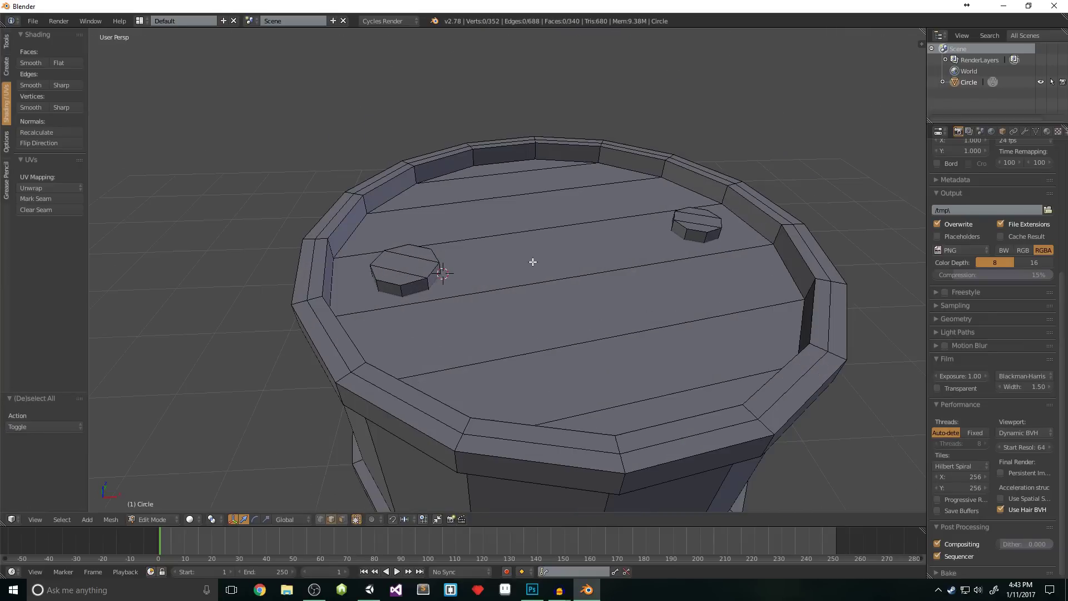
{"action": "scroll", "coordinate": [533, 262], "scroll_direction": "down", "scroll_amount": 5}
{"action": "middle_click_drag", "start_coordinate": [522, 353], "coordinate": [484, 286]}
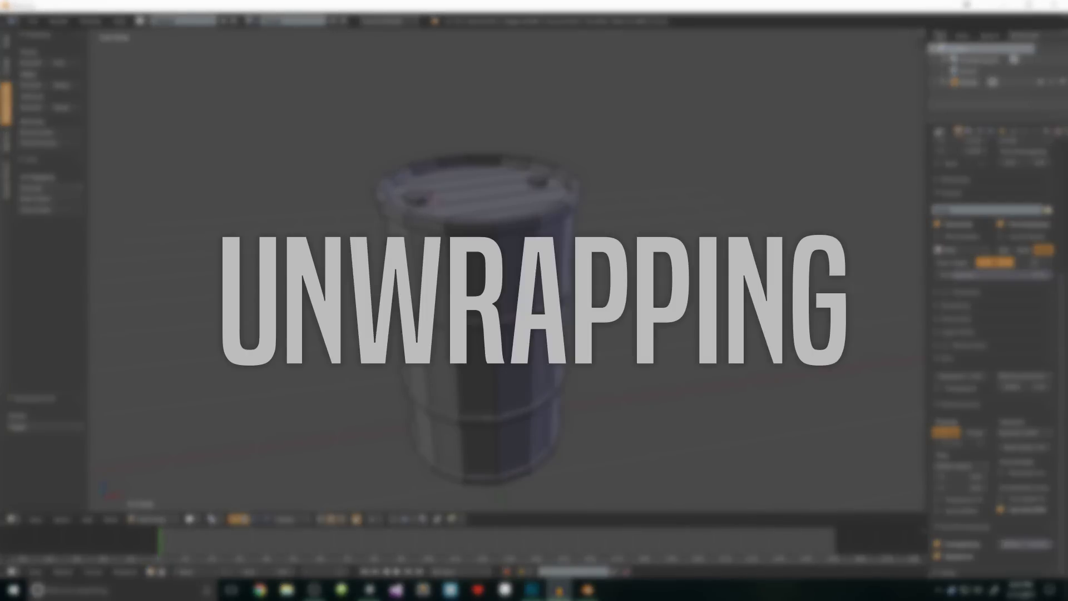
Step: Mark the top rim, ring band and bottom rim edge loops as UV seams
{"action": "scroll", "coordinate": [374, 238], "scroll_direction": "up", "scroll_amount": 2}
{"action": "right_click", "coordinate": [370, 224], "text": "alt"}
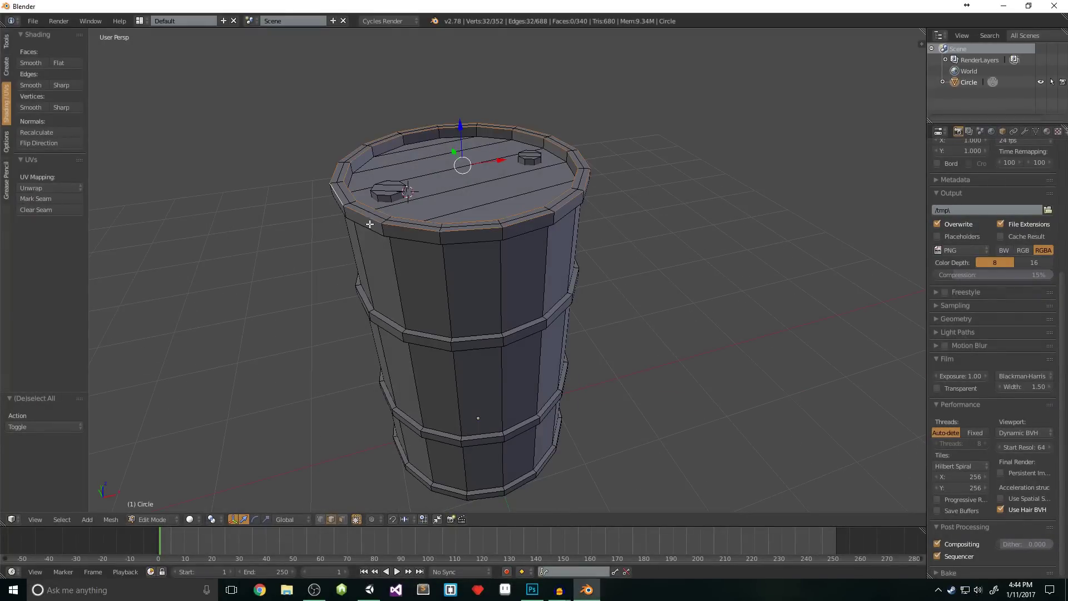
{"action": "right_click", "coordinate": [386, 336], "text": "alt+shift"}
{"action": "middle_click_drag", "start_coordinate": [369, 224], "coordinate": [551, 295]}
{"action": "right_click", "coordinate": [450, 148], "text": "alt+shift"}
{"action": "right_click", "coordinate": [450, 148], "text": "ctrl"}
{"action": "right_click", "coordinate": [491, 441], "text": "alt+shift"}
{"action": "right_click", "coordinate": [550, 300], "text": "alt+shift"}
{"action": "key", "text": "ctrl+e"}
{"action": "left_click", "coordinate": [492, 372]}
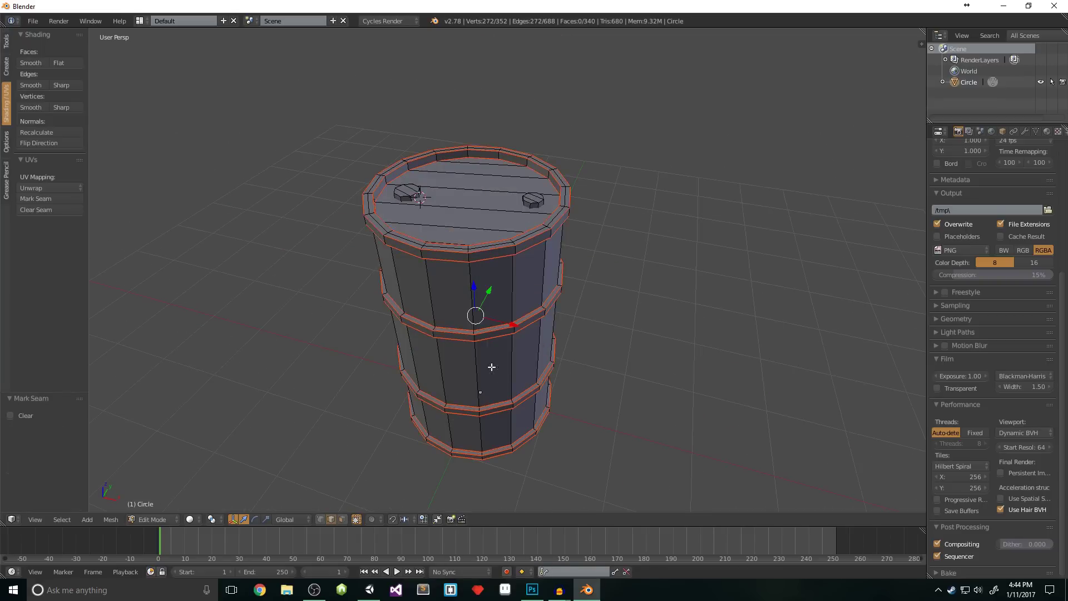
Step: Mark a vertical edge line down the barrel's side as a seam
{"action": "key", "text": "a"}
{"action": "key", "text": "KP_1"}
{"action": "right_click", "coordinate": [490, 211]}
{"action": "right_click", "coordinate": [495, 356], "text": "shift"}
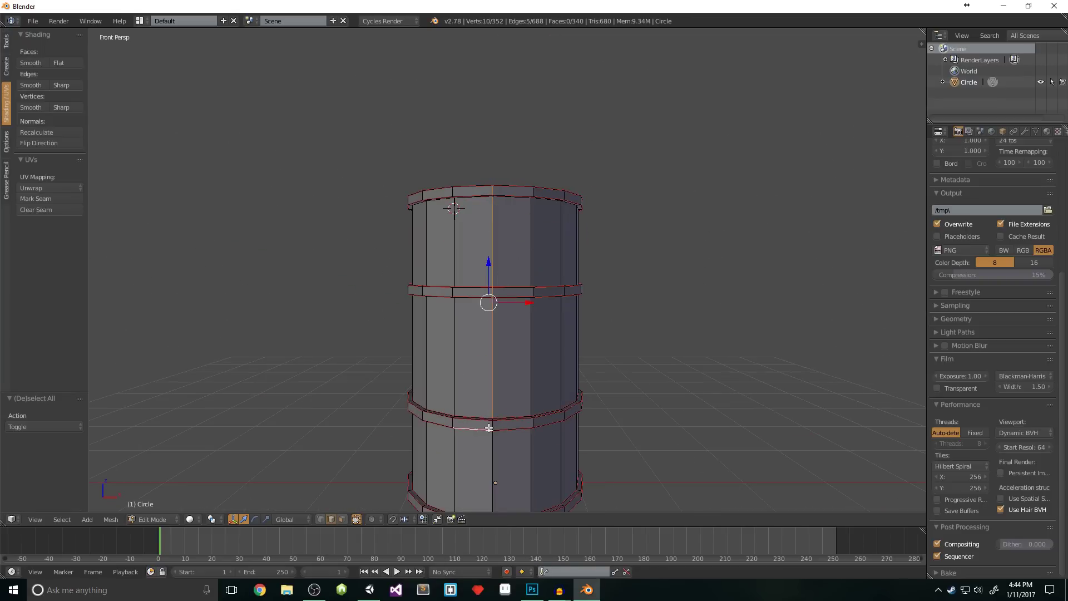
{"action": "right_click", "coordinate": [495, 356], "text": "shift"}
{"action": "middle_click_drag", "start_coordinate": [494, 356], "coordinate": [508, 267]}
{"action": "key", "text": "ctrl+e"}
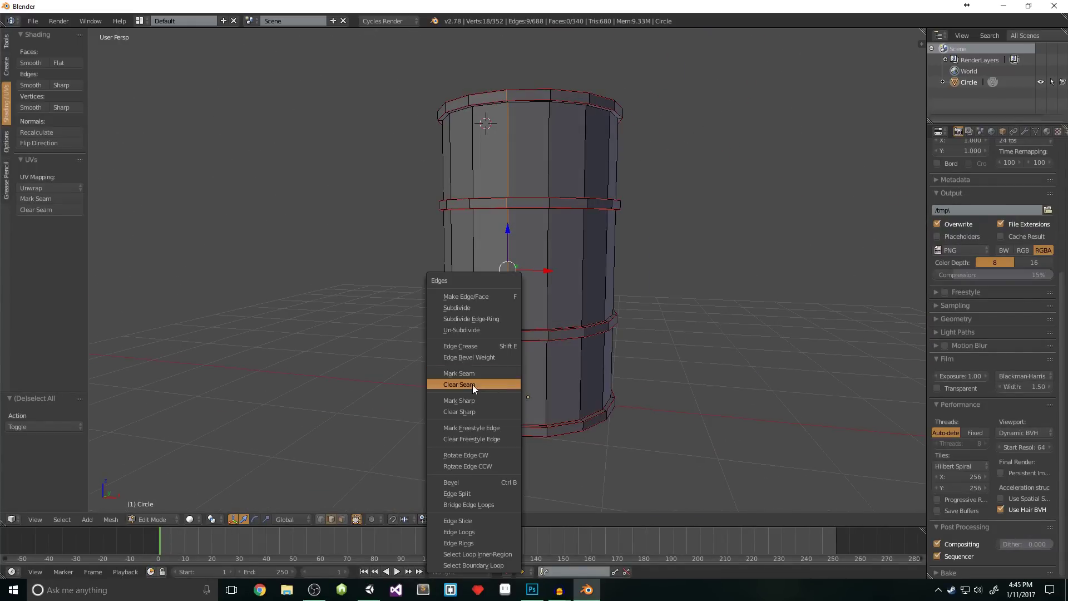
{"action": "left_click", "coordinate": [472, 385]}
Step: Split the workspace into two side-by-side 3D views
{"action": "key", "text": "a"}
{"action": "key", "text": "t"}
{"action": "left_click_drag", "start_coordinate": [922, 29], "coordinate": [488, 33]}
Step: Turn the second view into a UV/Image Editor and unwrap the whole barrel
{"action": "left_click", "coordinate": [500, 519]}
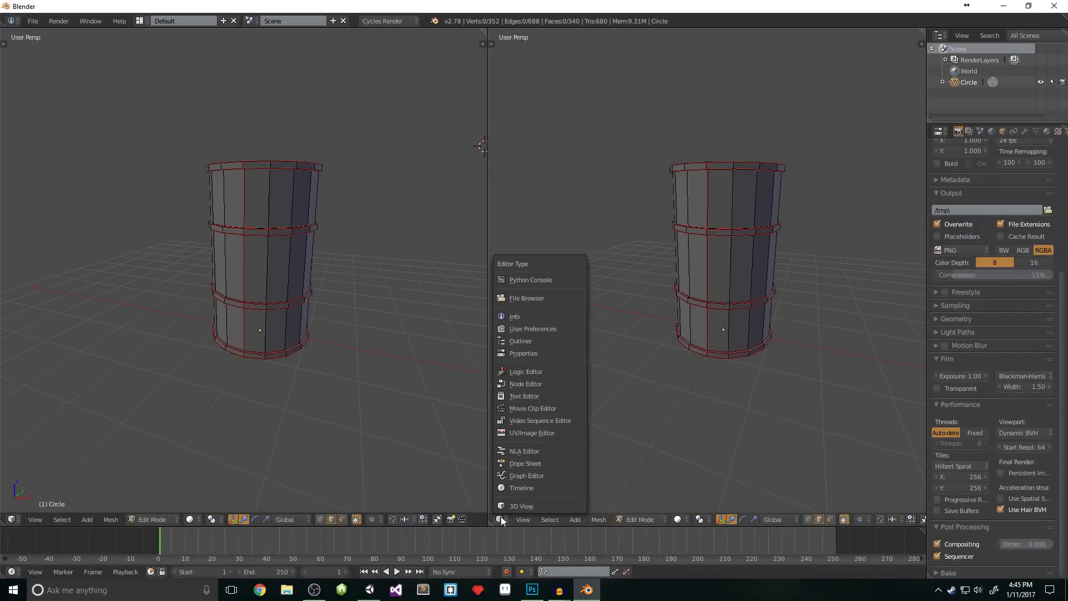
{"action": "left_click", "coordinate": [524, 433]}
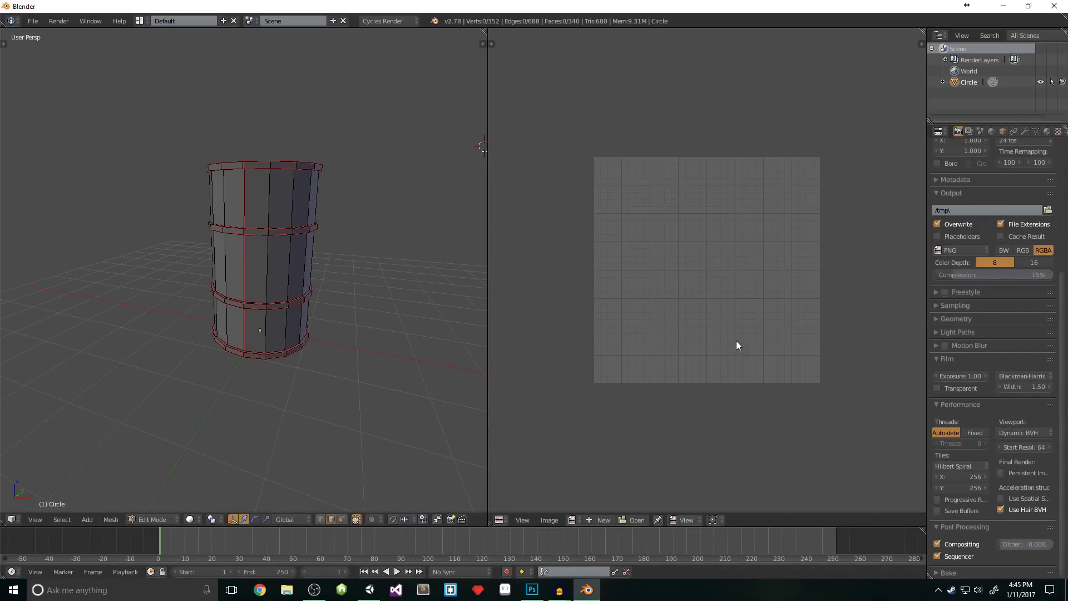
{"action": "key", "text": "a"}
{"action": "key", "text": "u"}
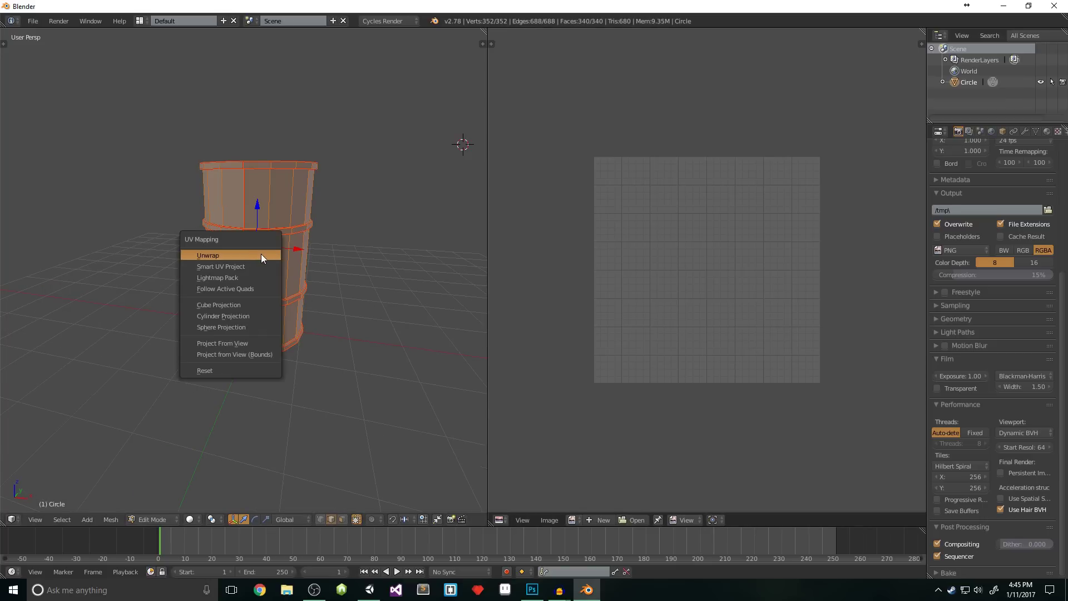
{"action": "left_click", "coordinate": [262, 254]}
Step: Add the bottom cap to the selection and frame it in top orthographic view
{"action": "scroll", "coordinate": [294, 246], "scroll_direction": "up", "scroll_amount": 3}
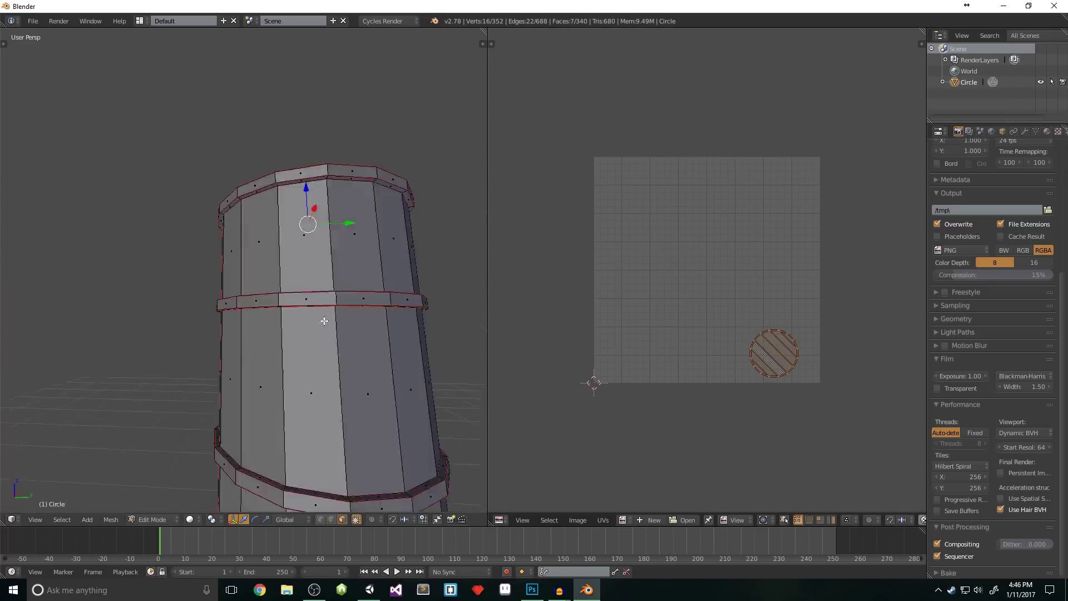
{"action": "scroll", "coordinate": [324, 321], "scroll_direction": "down", "scroll_amount": 3}
{"action": "middle_click_drag", "start_coordinate": [303, 357], "coordinate": [303, 386]}
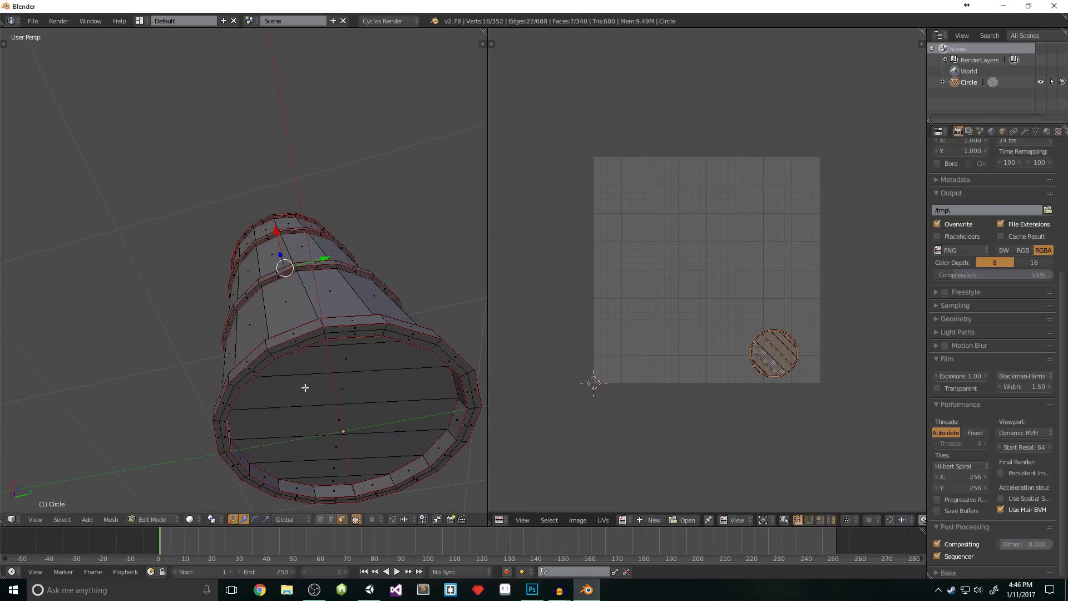
{"action": "right_click", "coordinate": [303, 387], "text": "shift"}
{"action": "key", "text": "KP_5"}
{"action": "key", "text": "KP_7"}
{"action": "scroll", "coordinate": [303, 387], "scroll_direction": "up", "scroll_amount": 3}
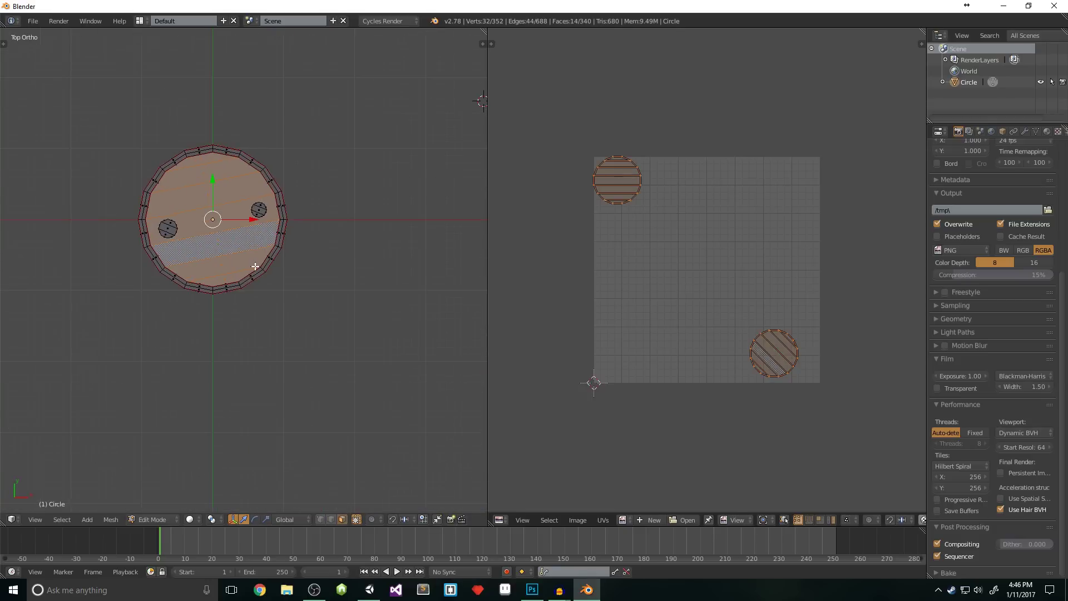
{"action": "key", "text": "KP_Decimal"}
{"action": "middle_click_drag", "start_coordinate": [255, 267], "coordinate": [321, 267], "text": "shift"}
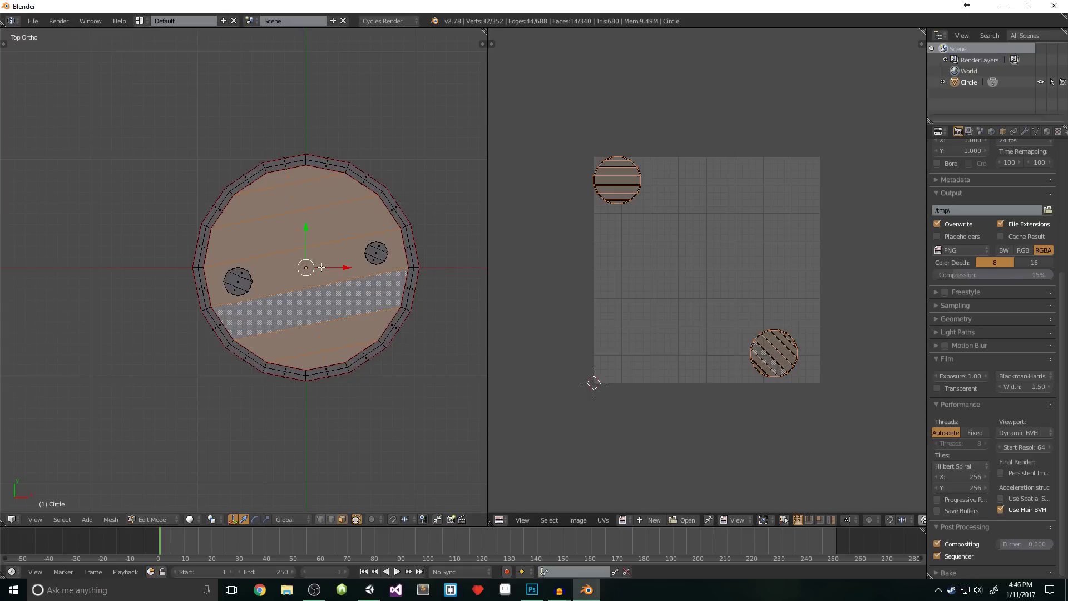
Step: Project the cap UVs from the top view and move the island to the top-left
{"action": "key", "text": "u"}
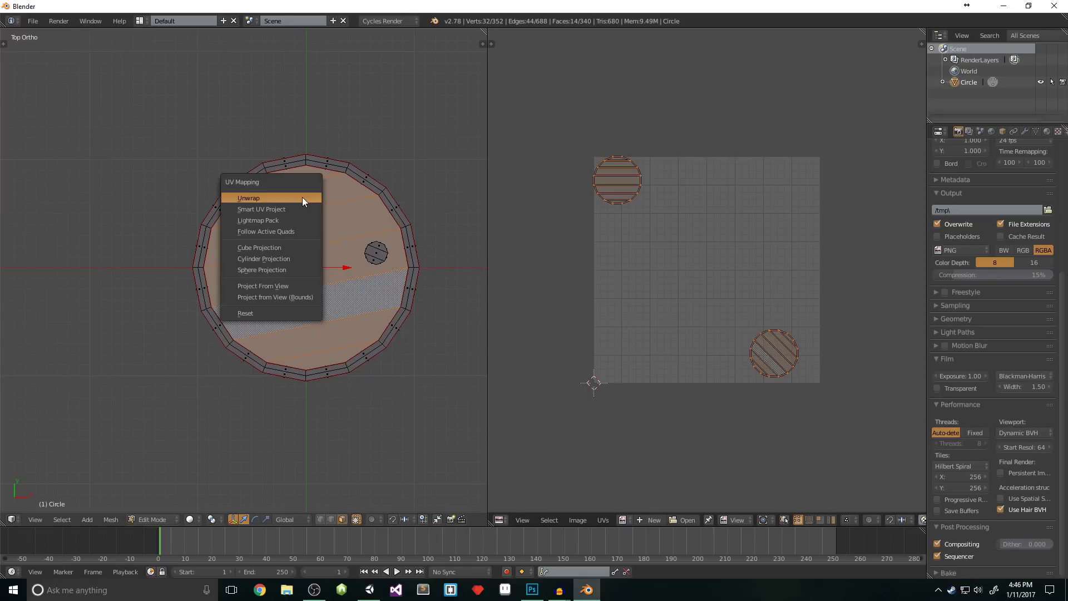
{"action": "left_click", "coordinate": [266, 288]}
{"action": "scroll", "coordinate": [749, 302], "scroll_direction": "down", "scroll_amount": 2}
{"action": "key", "text": "g"}
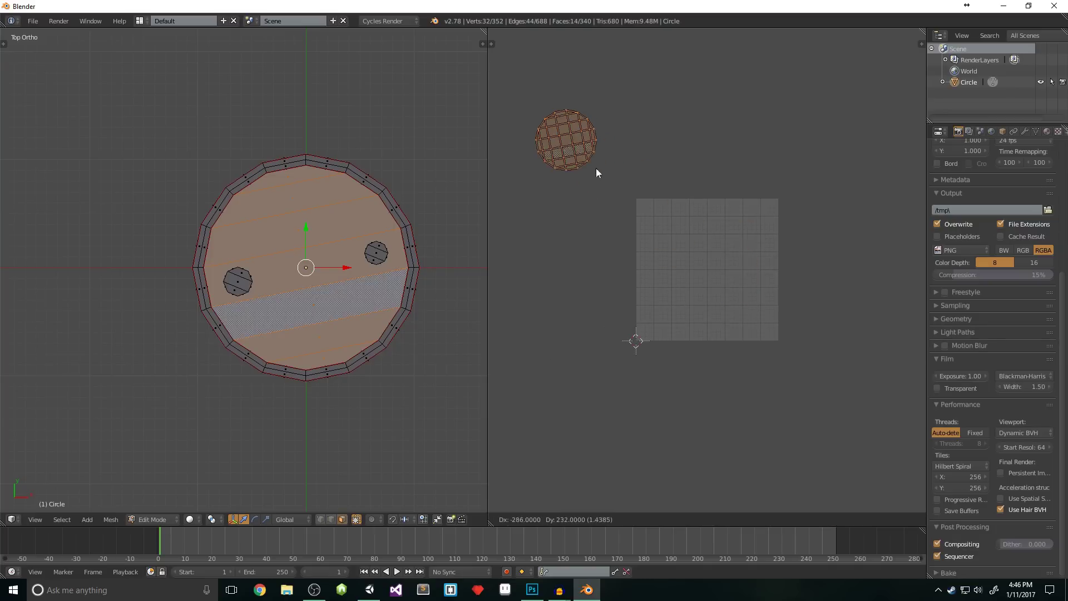
{"action": "left_click", "coordinate": [569, 135]}
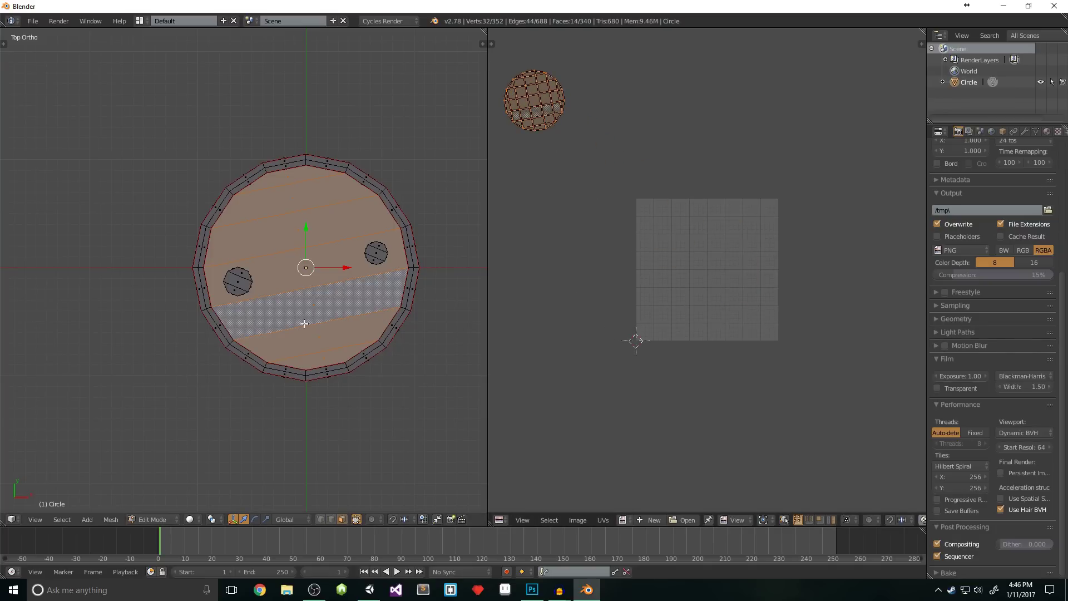
Step: Select the barrel's rim bands of faces, including the top rim ring
{"action": "key", "text": "a"}
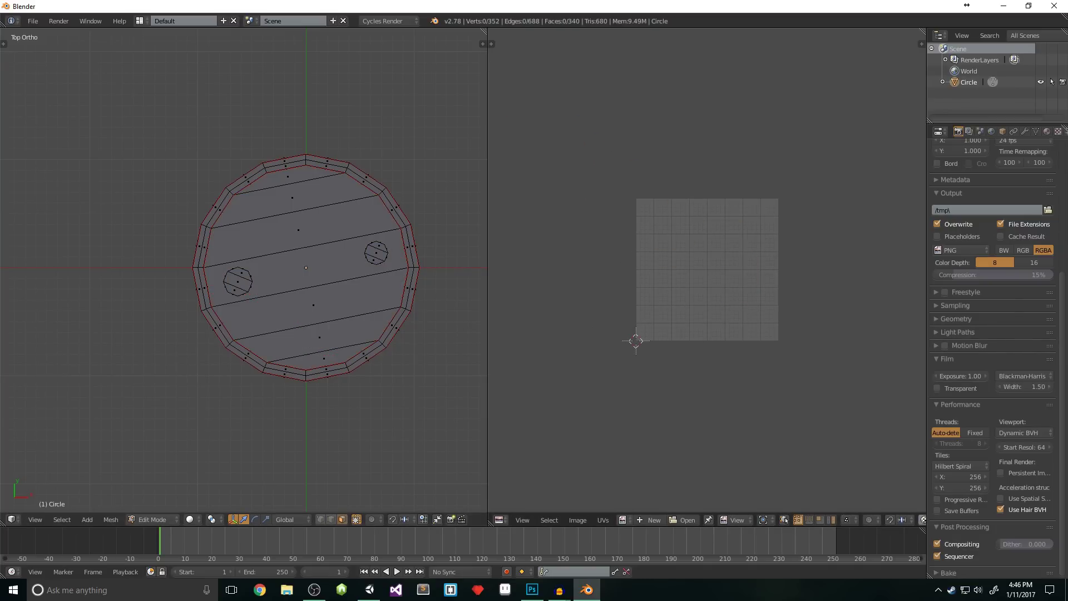
{"action": "middle_click_drag", "start_coordinate": [228, 139], "coordinate": [344, 370]}
{"action": "right_click", "coordinate": [243, 193], "text": "alt"}
{"action": "right_click", "coordinate": [312, 234], "text": "alt+shift"}
{"action": "middle_click_drag", "start_coordinate": [311, 233], "coordinate": [348, 389]}
{"action": "right_click", "coordinate": [245, 389], "text": "alt+shift"}
{"action": "right_click", "coordinate": [243, 422], "text": "alt+shift"}
{"action": "key", "text": "KP_7"}
{"action": "right_click", "coordinate": [202, 261], "text": "alt+shift"}
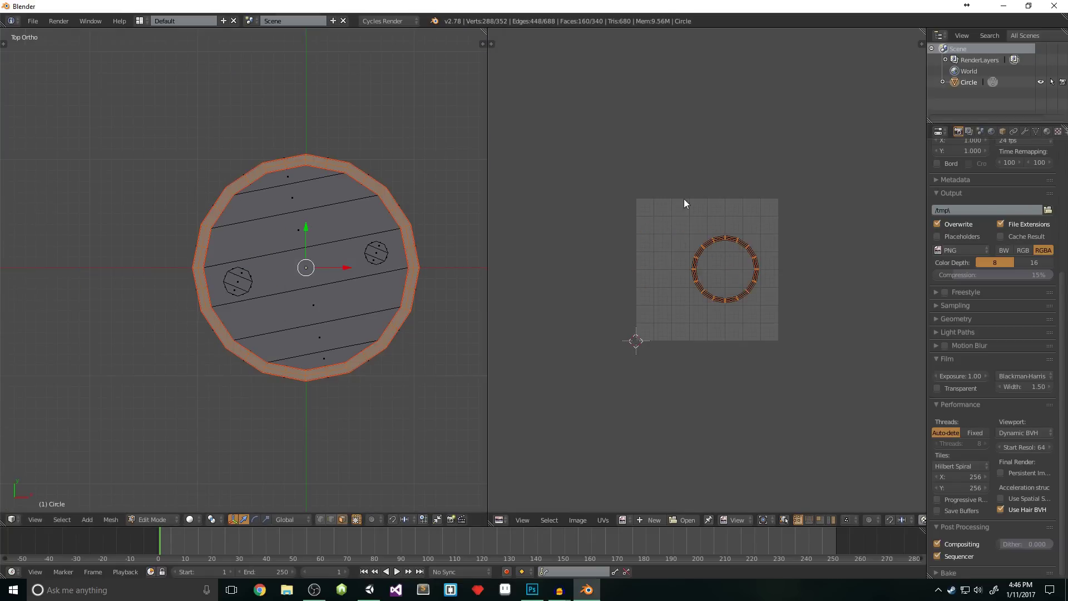
Step: Select both octagon lid bumps completely and unwrap them
{"action": "key", "text": "a"}
{"action": "scroll", "coordinate": [238, 281], "scroll_direction": "up", "scroll_amount": 6}
{"action": "middle_click_drag", "start_coordinate": [238, 281], "coordinate": [295, 277]}
{"action": "right_click", "coordinate": [264, 290]}
{"action": "right_click", "coordinate": [388, 258], "text": "alt"}
{"action": "right_click", "coordinate": [389, 258], "text": "alt+shift"}
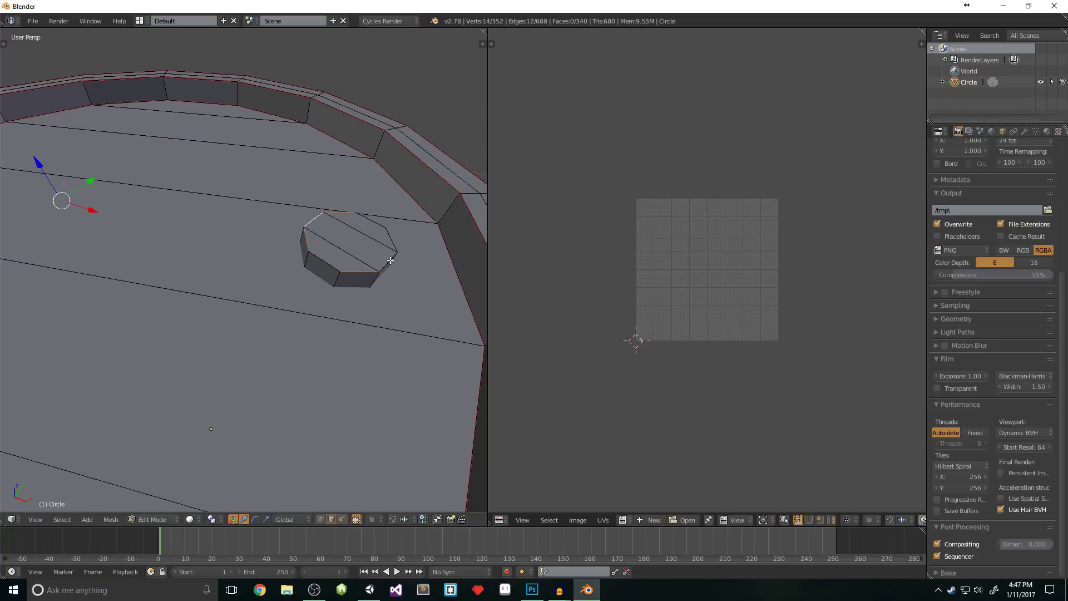
{"action": "middle_click_drag", "start_coordinate": [389, 257], "coordinate": [318, 337]}
{"action": "key", "text": "ctrl+l"}
{"action": "scroll", "coordinate": [318, 336], "scroll_direction": "down", "scroll_amount": 5}
{"action": "key", "text": "u"}
{"action": "left_click", "coordinate": [312, 138]}
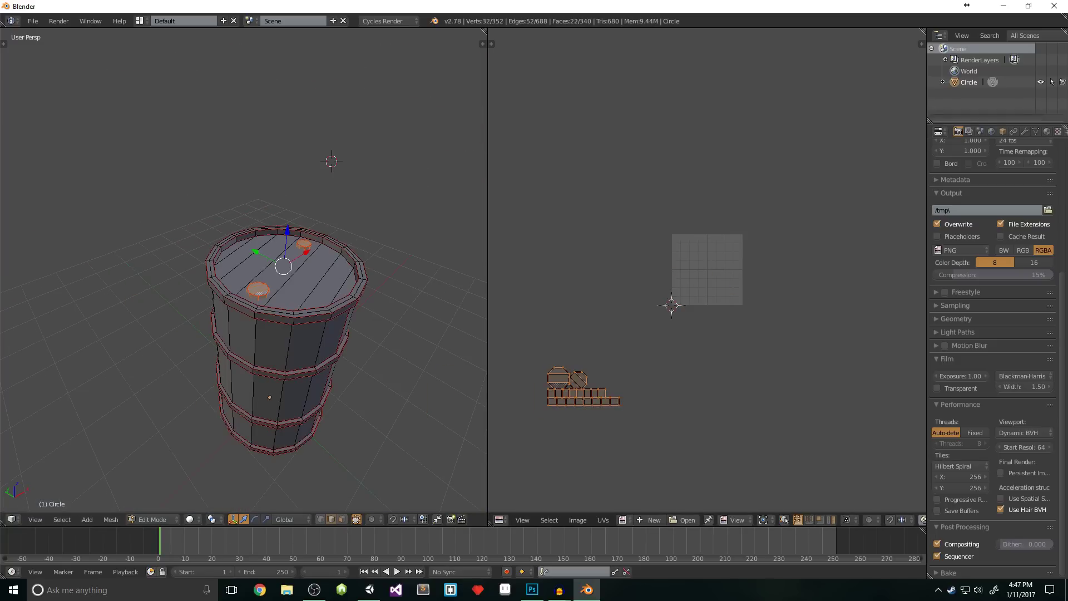
Step: Average all UV island scales and move the four small islands to the right
{"action": "middle_click_drag", "start_coordinate": [279, 345], "coordinate": [298, 358]}
{"action": "key", "text": "a"}
{"action": "key", "text": "a"}
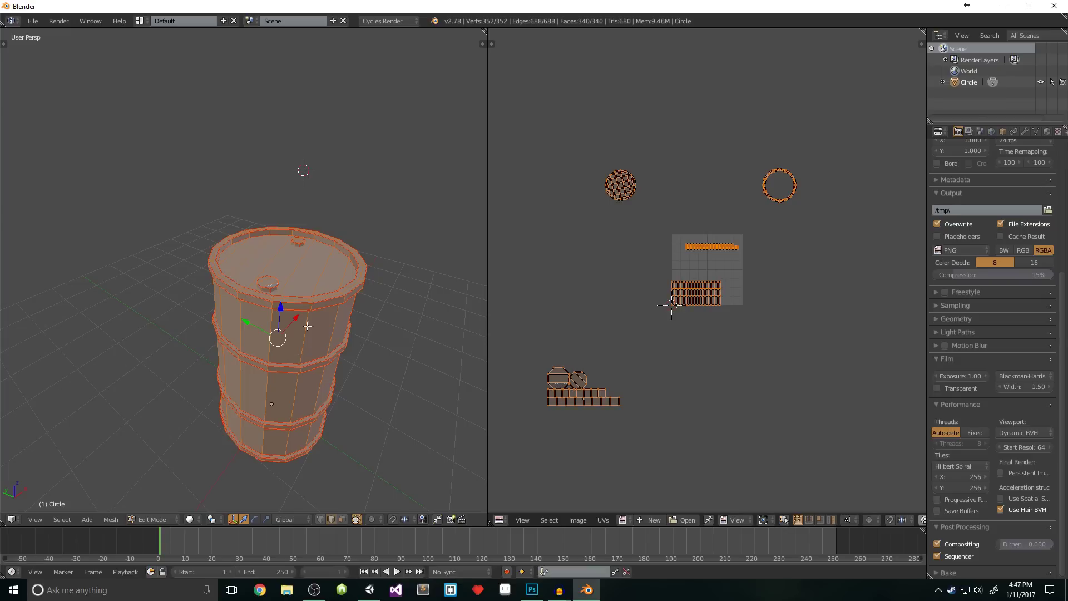
{"action": "key", "text": "ctrl+a"}
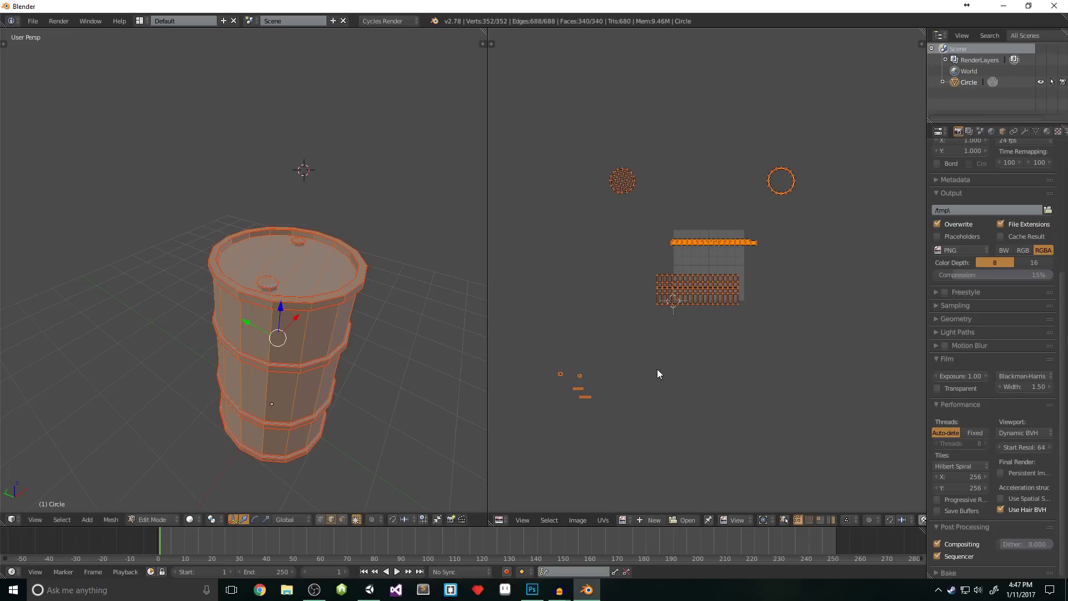
{"action": "key", "text": "b"}
{"action": "key", "text": "Escape"}
{"action": "key", "text": "a"}
{"action": "key", "text": "b"}
{"action": "left_click_drag", "start_coordinate": [623, 429], "coordinate": [563, 357]}
{"action": "key", "text": "g"}
{"action": "left_click", "coordinate": [645, 360]}
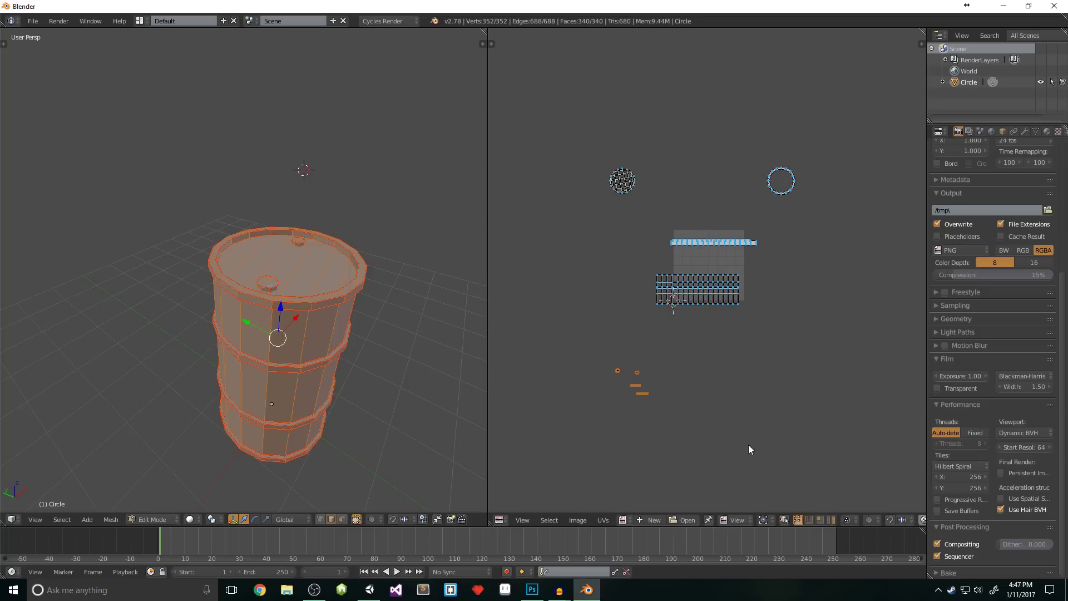
Step: Enable UV snapping with vertices as the snap target
{"action": "scroll", "coordinate": [872, 520], "scroll_direction": "down", "scroll_amount": 3}
{"action": "left_click", "coordinate": [835, 520]}
{"action": "left_click", "coordinate": [848, 520]}
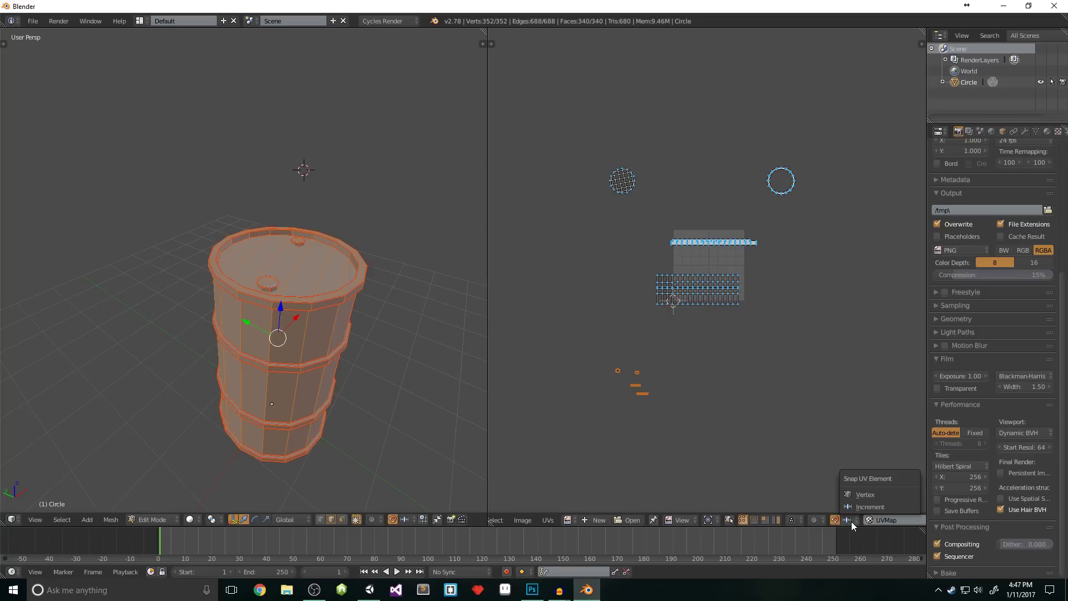
{"action": "left_click", "coordinate": [856, 494]}
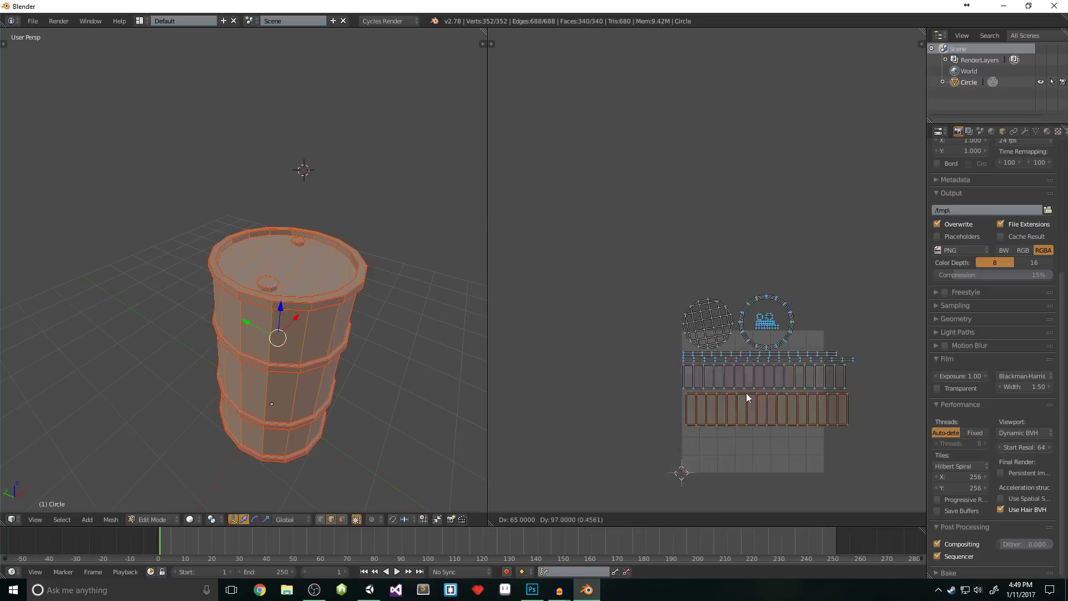
{"action": "left_click", "coordinate": [548, 520]}
Step: Export the UV layout to the Desktop as UV_Barrel.png
{"action": "left_click", "coordinate": [573, 232]}
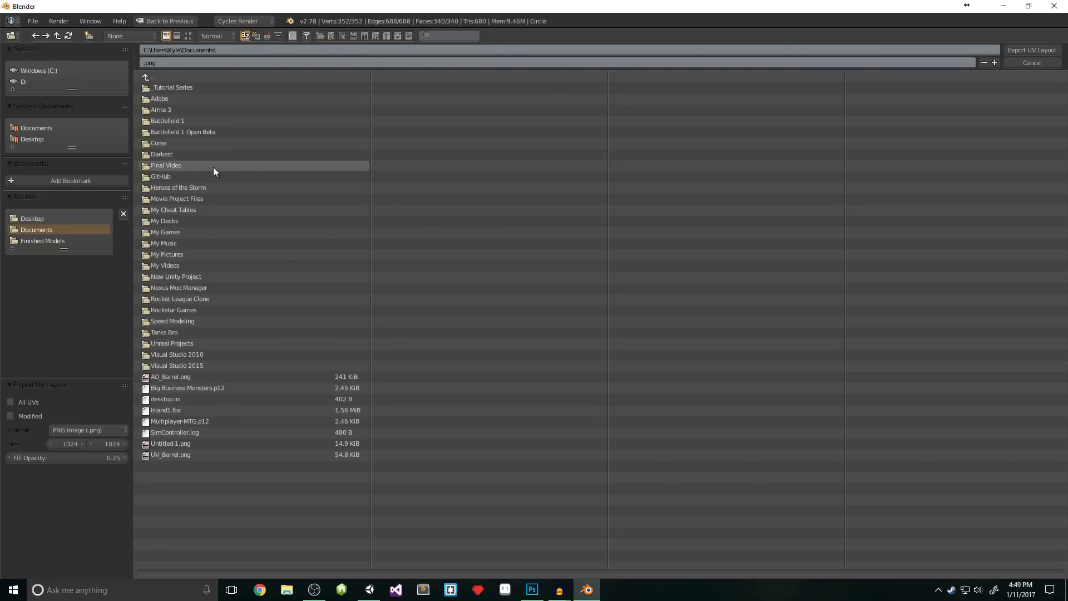
{"action": "left_click", "coordinate": [33, 139]}
{"action": "left_click", "coordinate": [158, 61]}
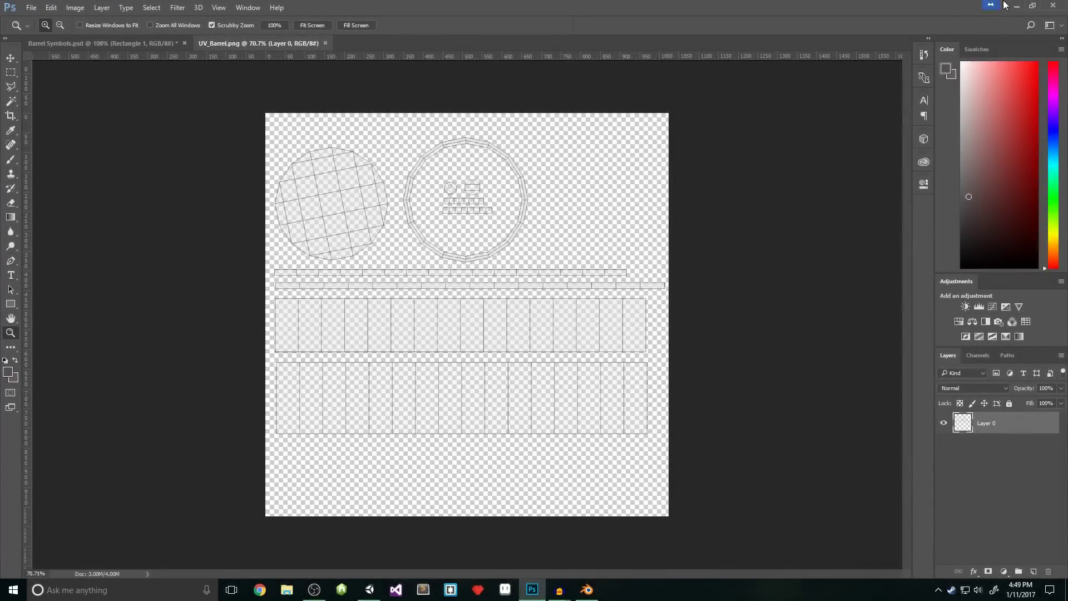
Step: Open Barrel Render.png and sample the barrel's red colour
{"action": "left_click", "coordinate": [1033, 5]}
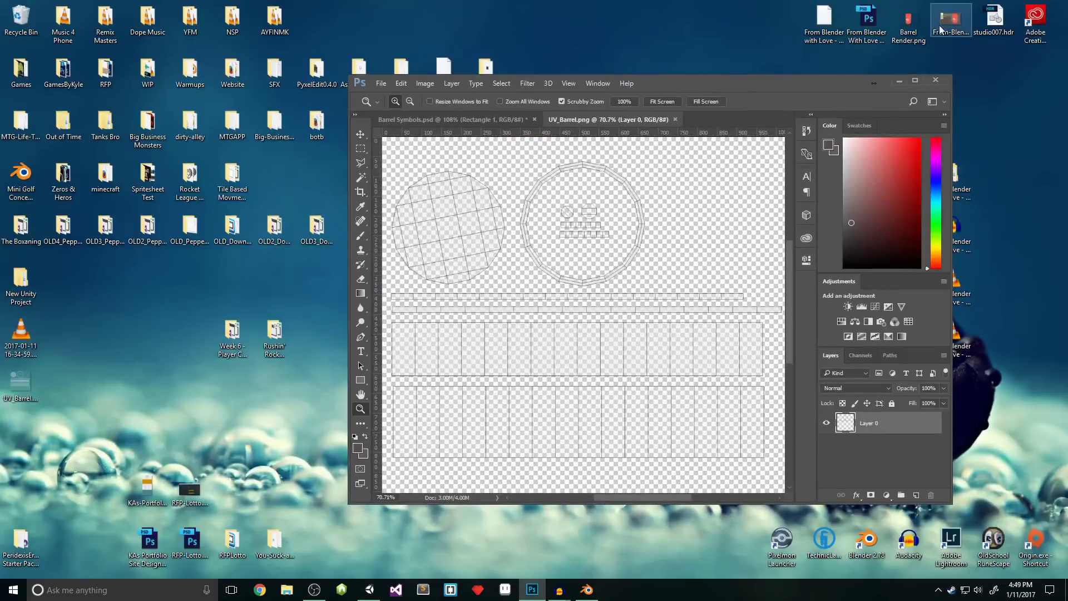
{"action": "left_click_drag", "start_coordinate": [920, 22], "coordinate": [803, 103]}
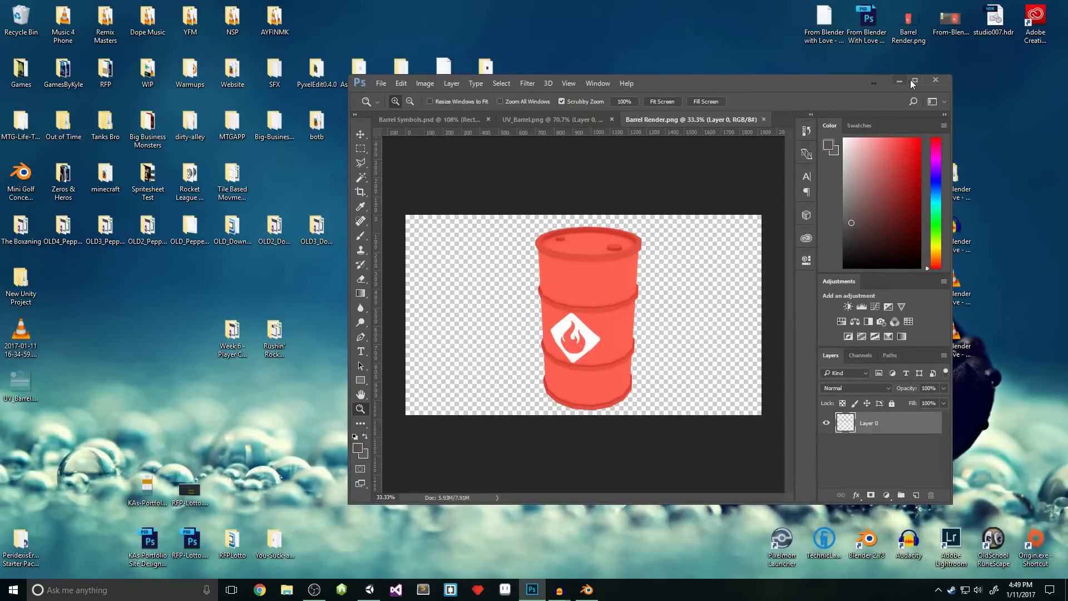
{"action": "left_click", "coordinate": [915, 80]}
{"action": "left_click_drag", "start_coordinate": [458, 290], "coordinate": [466, 279]}
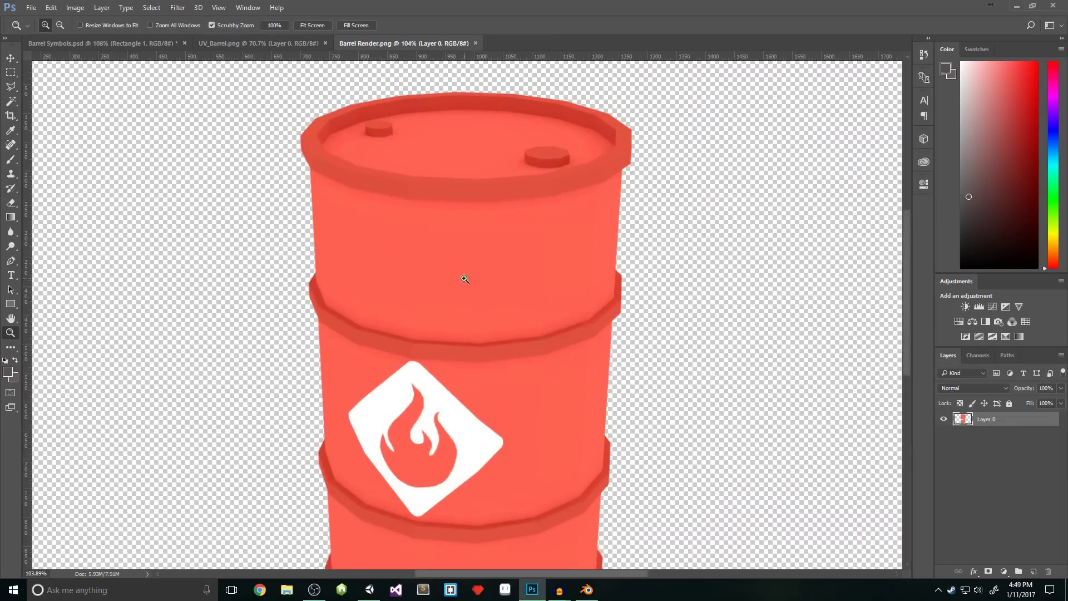
{"action": "key", "text": "i"}
{"action": "left_click", "coordinate": [432, 263]}
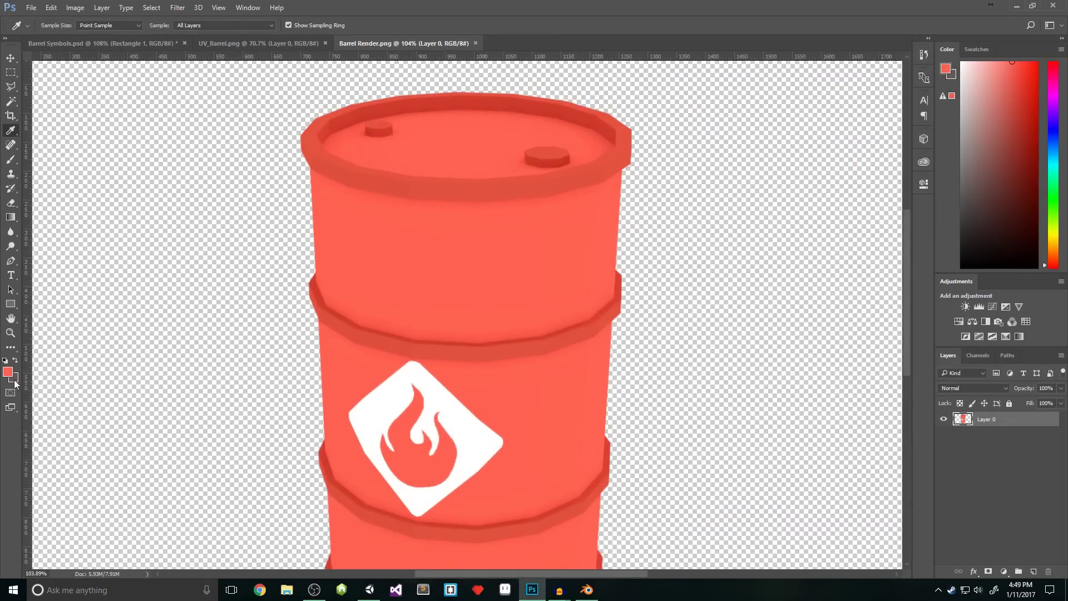
Step: Fill the two large side strips of UV_Barrel.png with red
{"action": "left_click", "coordinate": [259, 43]}
{"action": "left_click", "coordinate": [301, 352]}
{"action": "key", "text": "m"}
{"action": "left_click_drag", "start_coordinate": [271, 297], "coordinate": [654, 438]}
{"action": "key", "text": "alt+BackSpace"}
Step: Paint the left lid circle red and fill the right lid circle and rim strip
{"action": "key", "text": "b"}
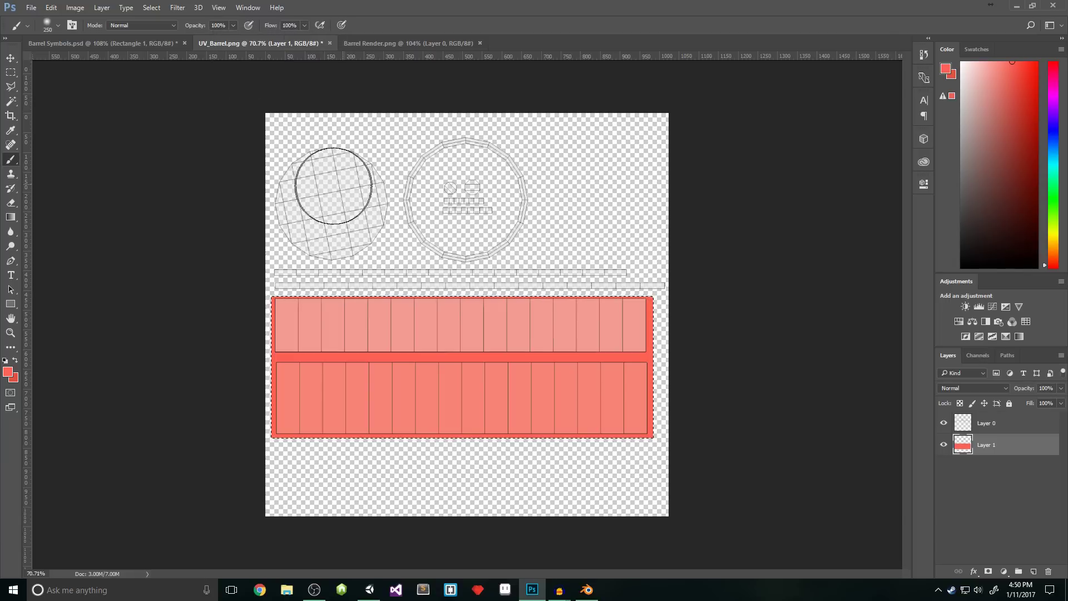
{"action": "right_click", "coordinate": [342, 189]}
{"action": "double_click", "coordinate": [415, 267]}
{"action": "key", "text": "ctrl+d"}
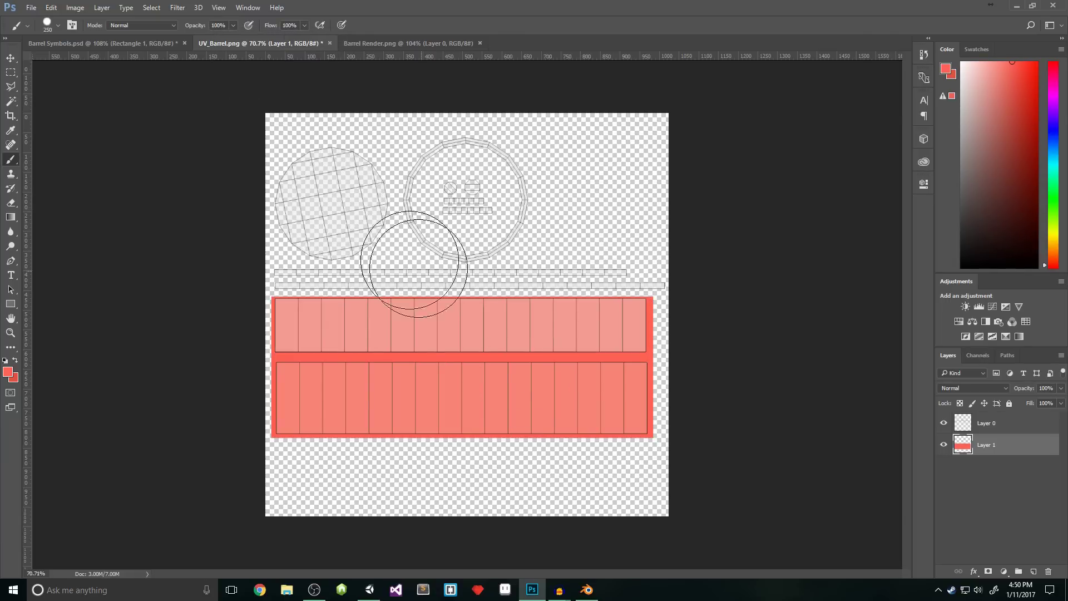
{"action": "left_click_drag", "start_coordinate": [311, 184], "coordinate": [345, 222]}
{"action": "key", "text": "m"}
{"action": "mouse_move", "coordinate": [396, 123]}
{"action": "left_mouse_down"}
{"action": "mouse_move", "coordinate": [556, 259]}
{"action": "mouse_move", "coordinate": [542, 266]}
{"action": "left_mouse_up"}
{"action": "key", "text": "alt+BackSpace"}
{"action": "left_click_drag", "start_coordinate": [270, 268], "coordinate": [668, 292]}
{"action": "key", "text": "alt+BackSpace"}
Step: Paste the fire icon scaled onto the lower strip, hide Layer 0, and save for web
{"action": "key", "text": "ctrl+shift+Tab"}
{"action": "key", "text": "ctrl+a"}
{"action": "key", "text": "ctrl+c"}
{"action": "key", "text": "ctrl+Tab"}
{"action": "key", "text": "ctrl+v"}
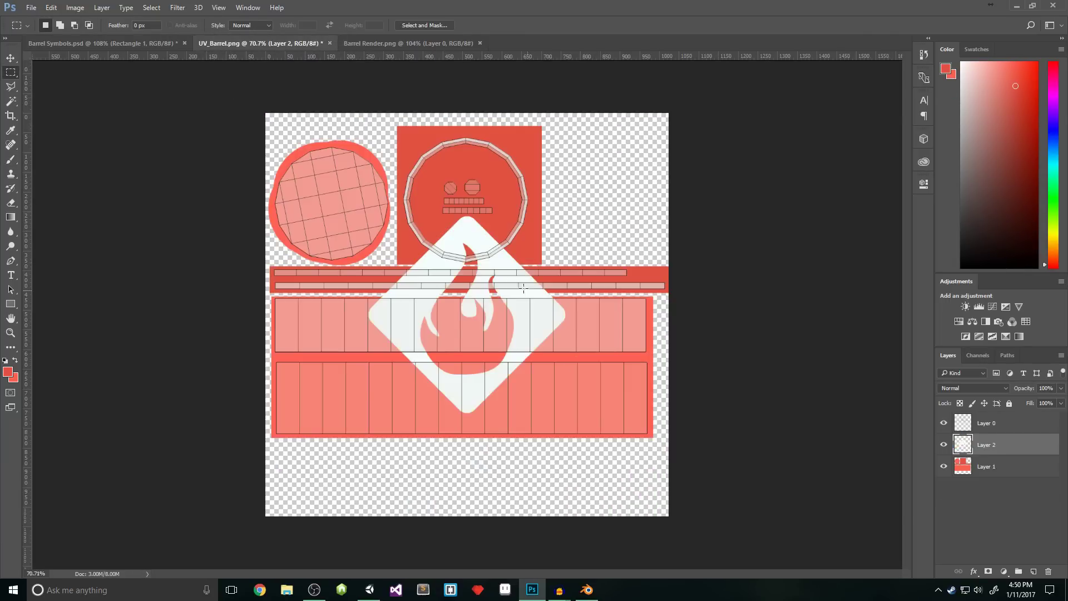
{"action": "key", "text": "ctrl+t"}
{"action": "scroll", "coordinate": [523, 287], "scroll_direction": "up", "scroll_amount": 2, "text": "alt"}
{"action": "left_click_drag", "start_coordinate": [611, 140], "coordinate": [489, 401], "text": "shift"}
{"action": "key", "text": "Return"}
{"action": "left_click", "coordinate": [944, 423]}
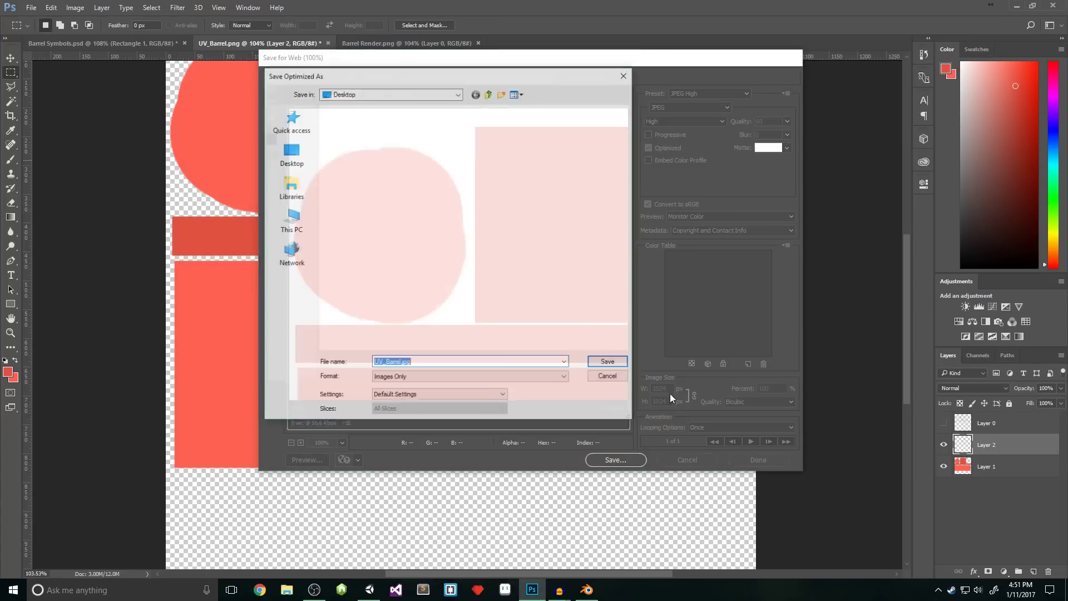
{"action": "key", "text": "Return"}
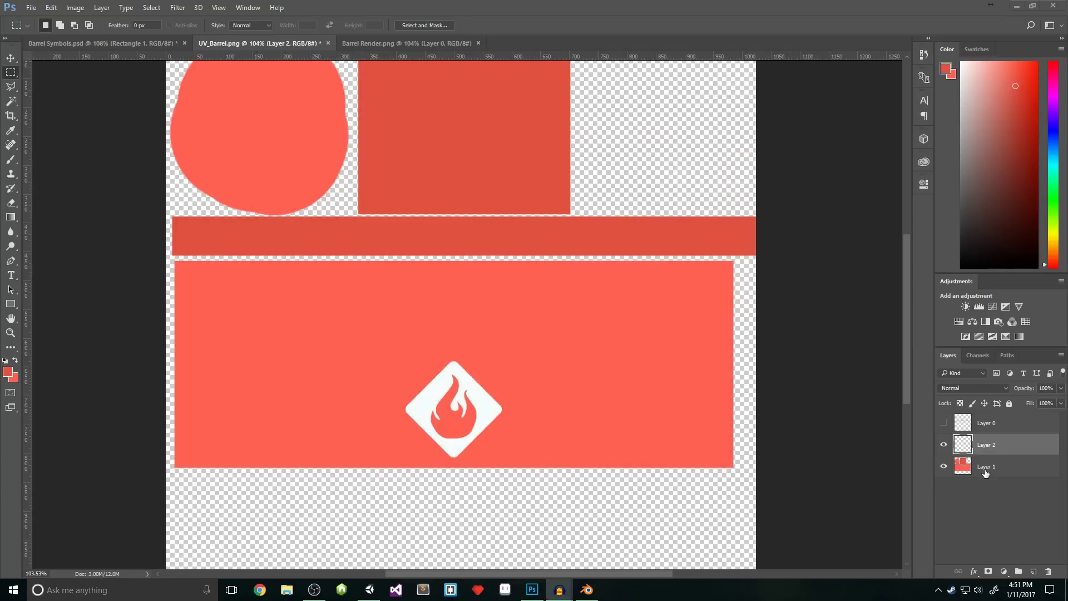
Step: Add a solid red layer and merge it down into the symbol layer
{"action": "left_click", "coordinate": [985, 472]}
{"action": "left_click", "coordinate": [1033, 572]}
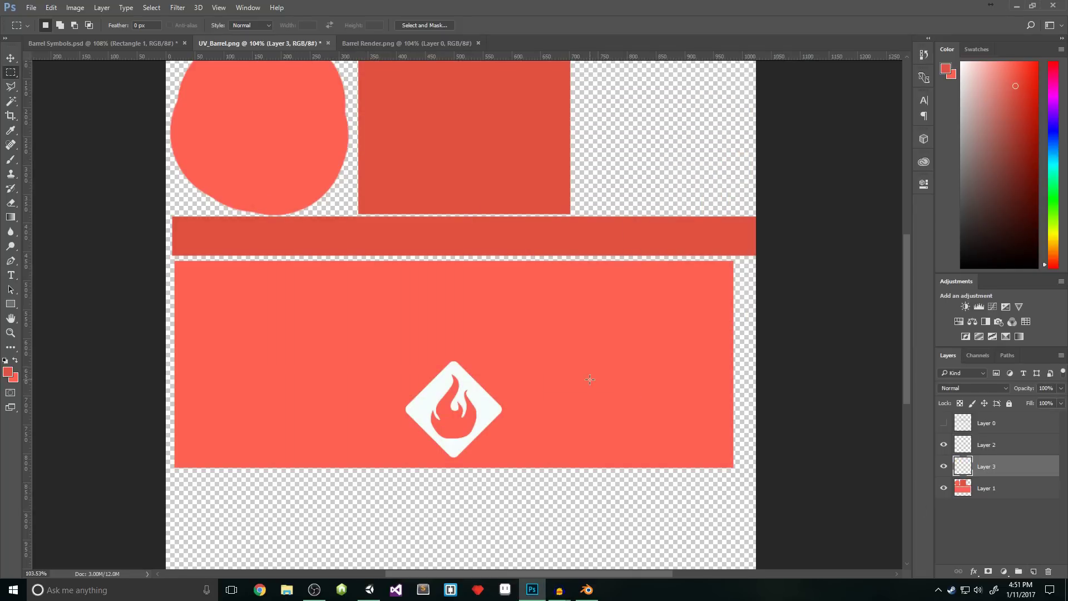
{"action": "key", "text": "alt+BackSpace"}
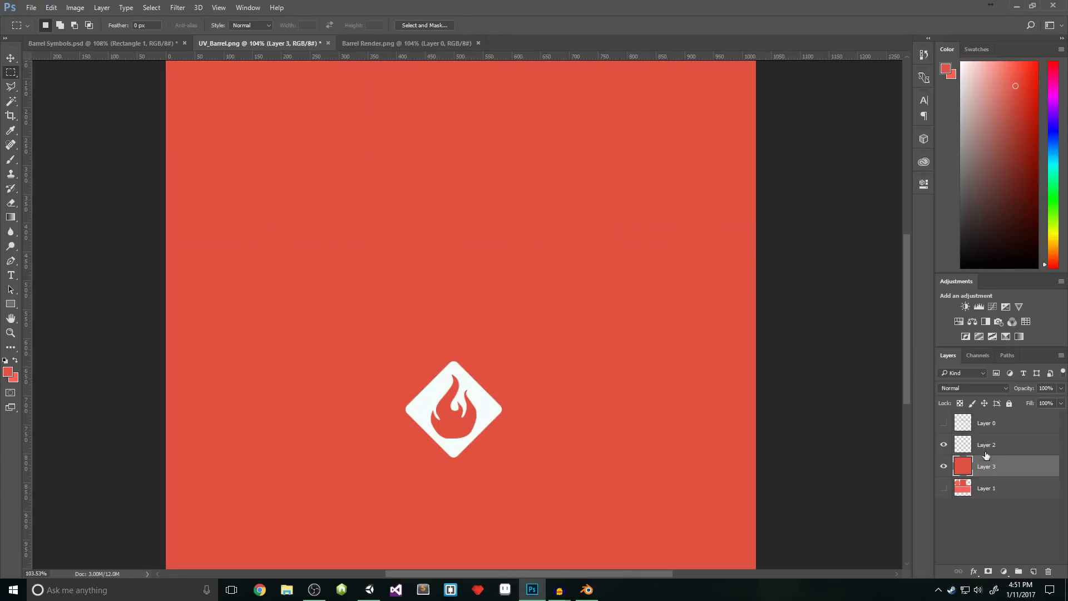
{"action": "right_click", "coordinate": [986, 457]}
{"action": "left_click", "coordinate": [891, 407]}
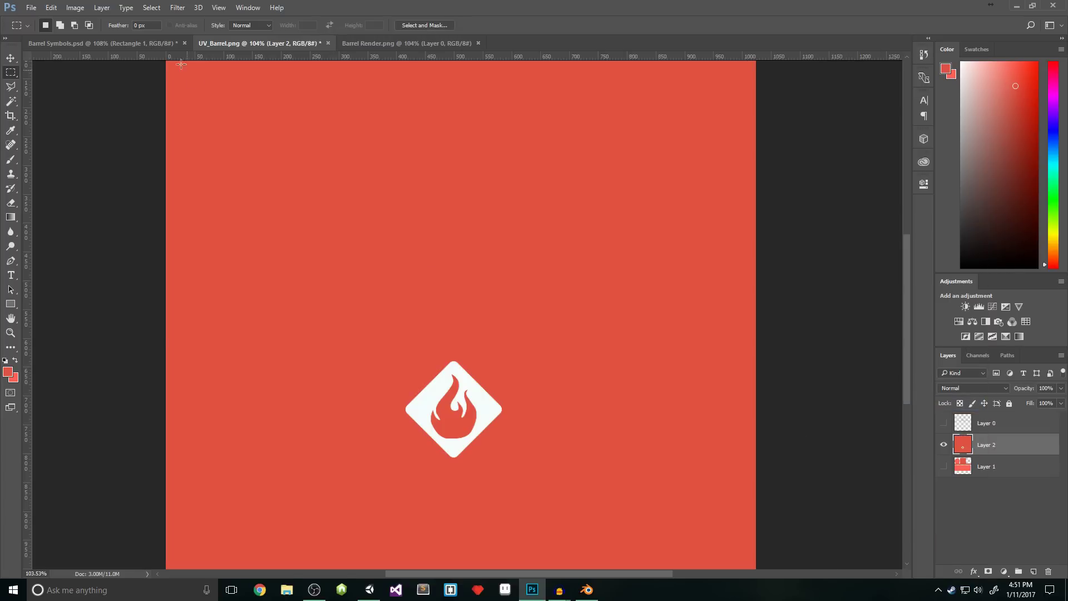
Step: Generate a normal map from the texture using the flat Texture Map preview
{"action": "left_click", "coordinate": [176, 8]}
{"action": "mouse_move", "coordinate": [183, 120]}
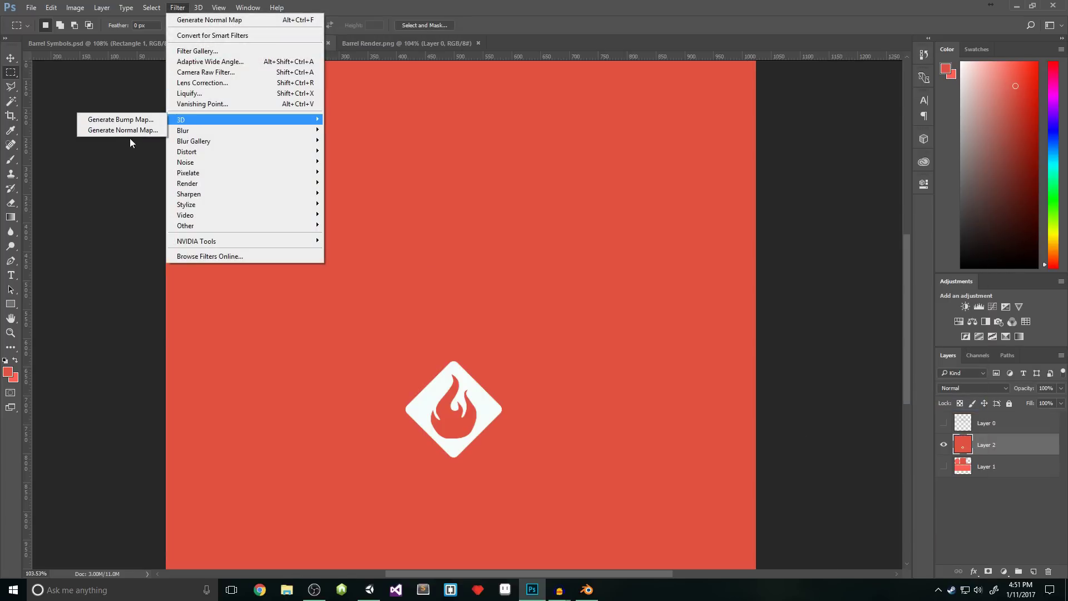
{"action": "left_click", "coordinate": [120, 131]}
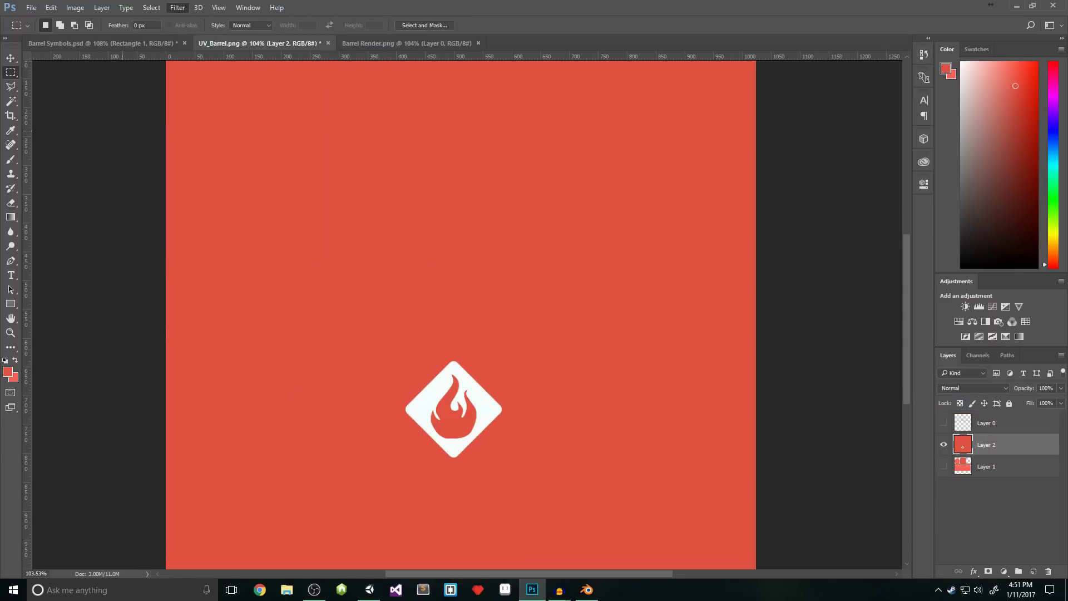
{"action": "left_click", "coordinate": [111, 464]}
{"action": "left_click", "coordinate": [105, 563]}
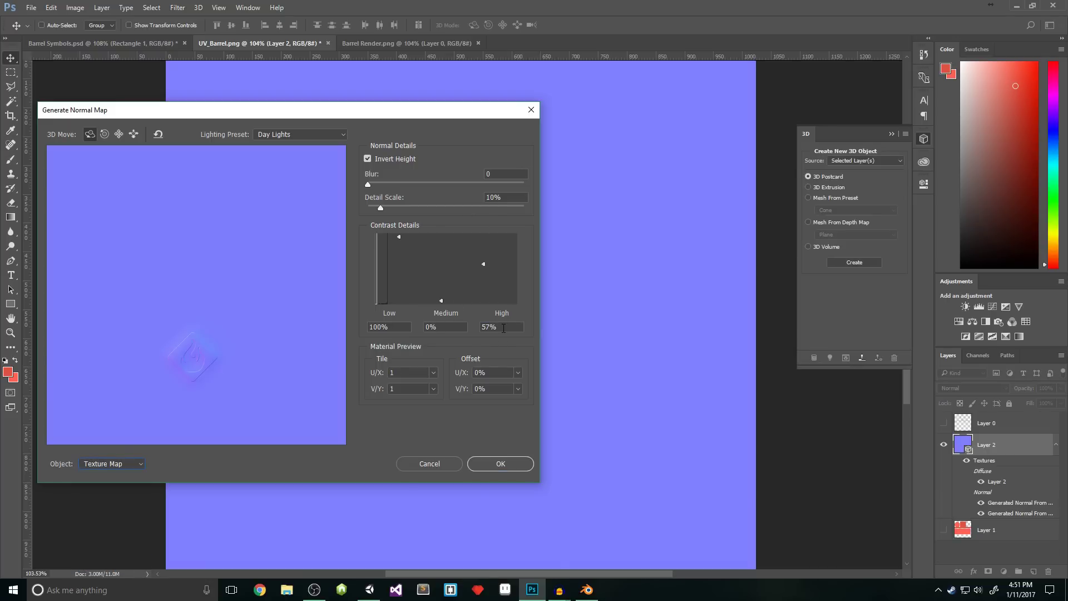
{"action": "key", "text": "BackSpace"}
{"action": "left_click", "coordinate": [500, 465]}
Step: Save the normal map as a PNG via Save for Web
{"action": "key", "text": "ctrl+alt+shift+s"}
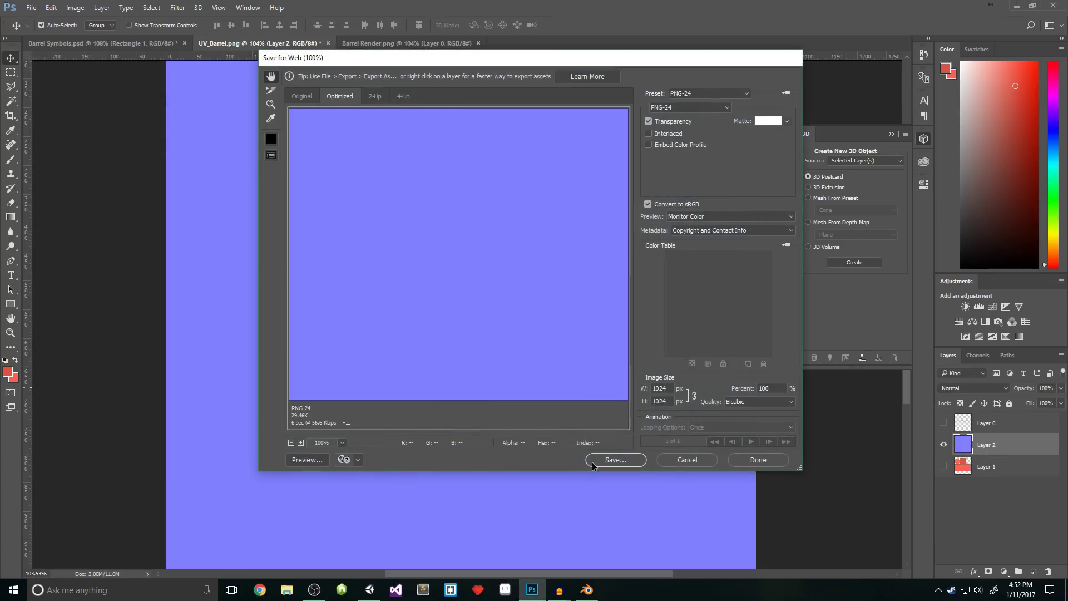
{"action": "left_click", "coordinate": [593, 461]}
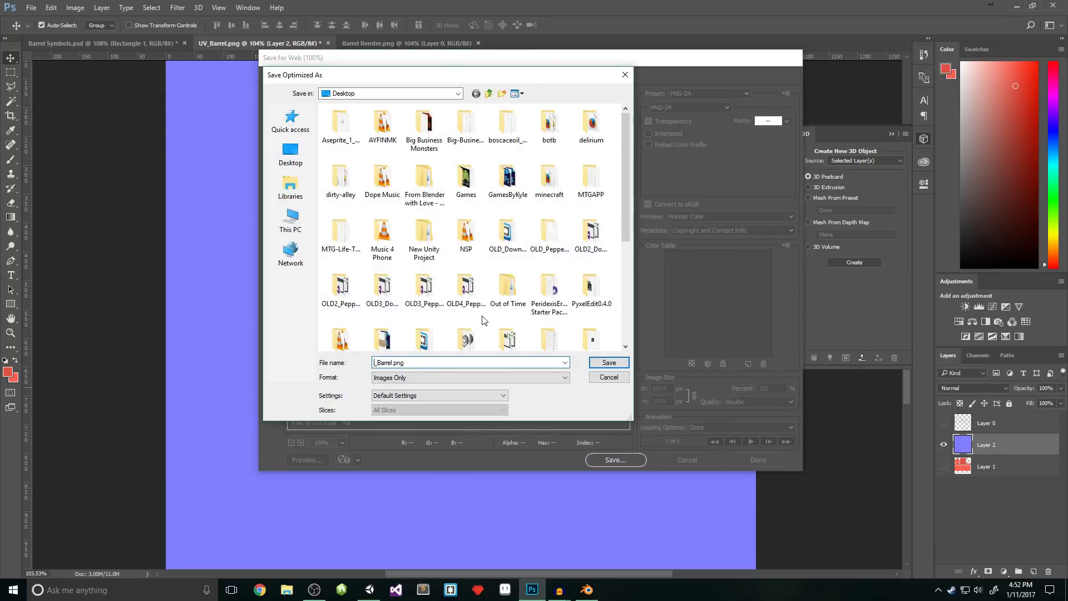
{"action": "key", "text": "Return"}
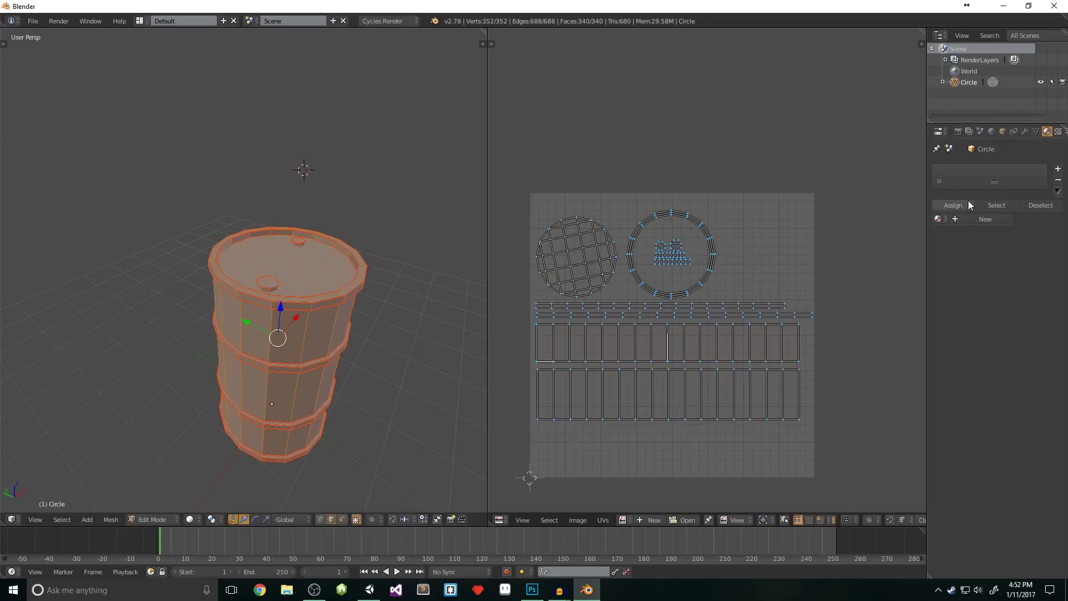
Step: Create a new material for the barrel named Barrel
{"action": "left_click", "coordinate": [964, 217]}
{"action": "left_click", "coordinate": [963, 219]}
{"action": "type", "text": "Barrel"}
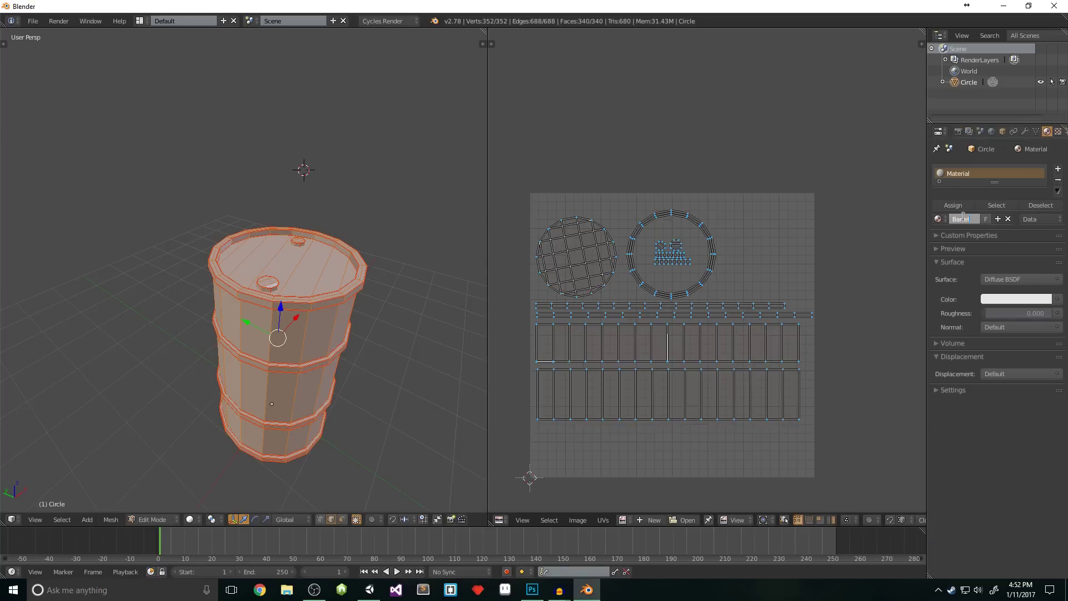
{"action": "left_click", "coordinate": [381, 21]}
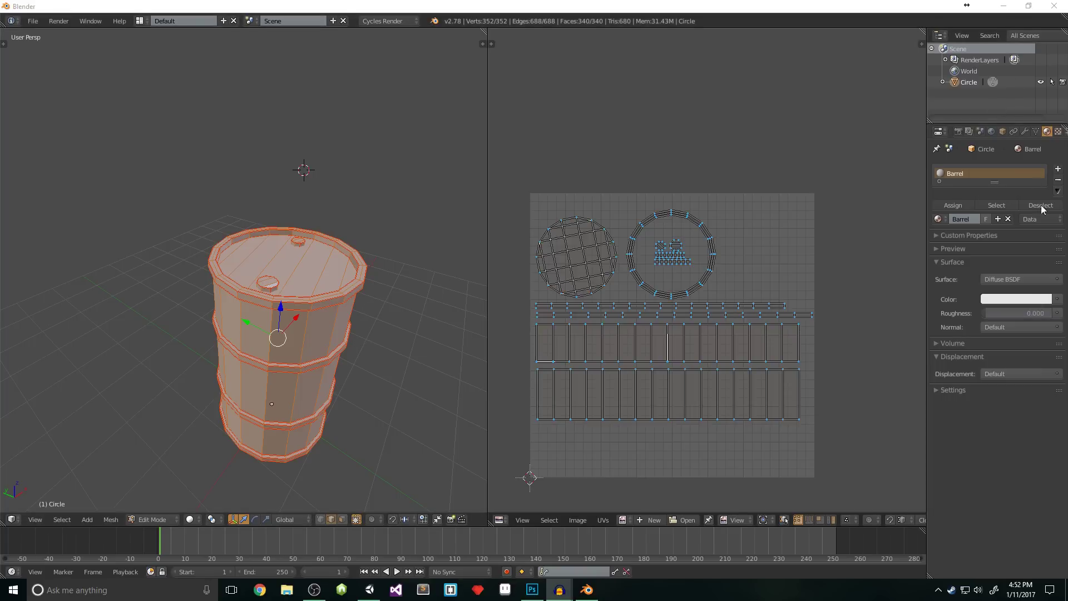
Step: Set the material colour to an Image Texture loading UV_Barrel.png from the Desktop
{"action": "left_click", "coordinate": [1061, 304]}
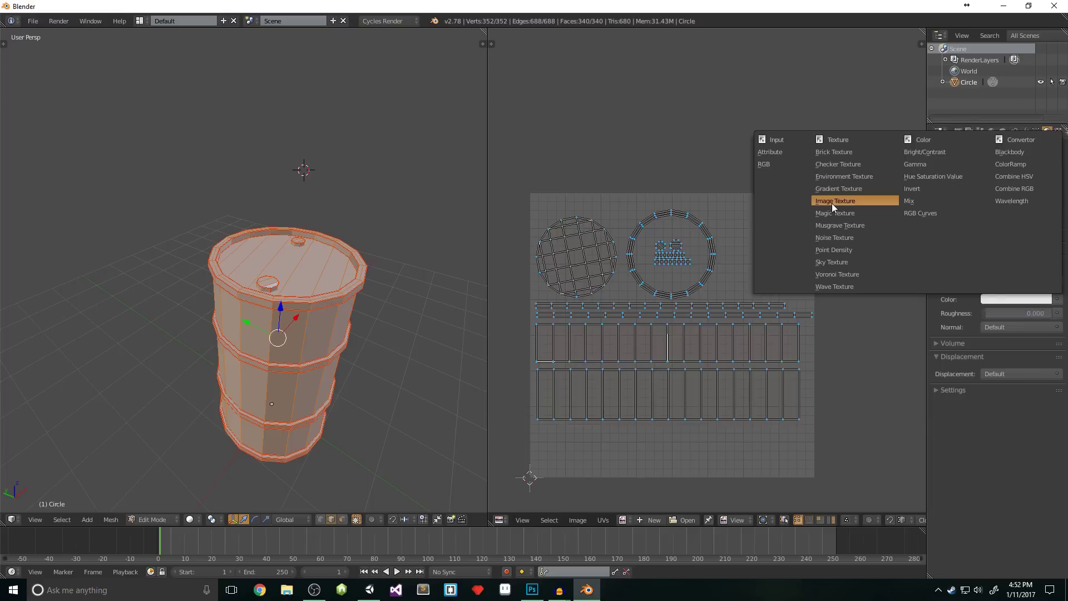
{"action": "left_click", "coordinate": [832, 203]}
{"action": "left_click", "coordinate": [987, 313]}
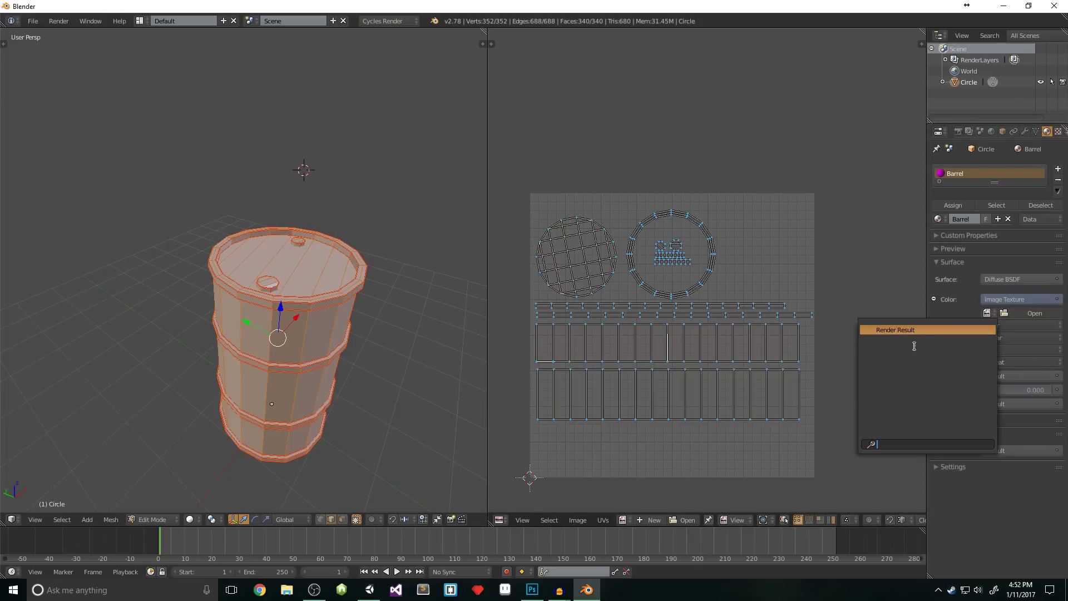
{"action": "left_click", "coordinate": [1020, 315]}
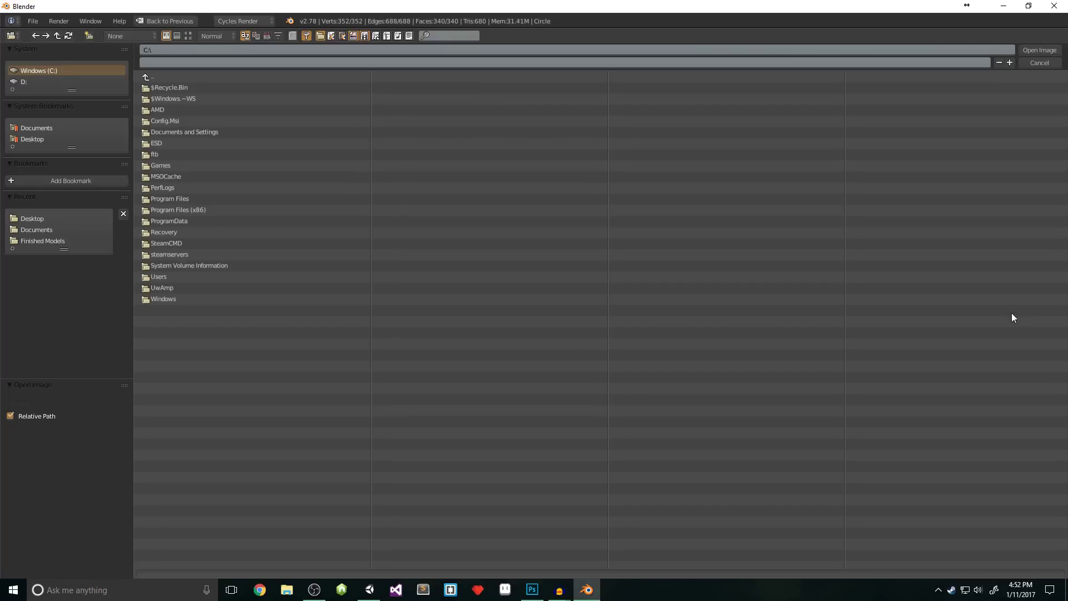
{"action": "left_click", "coordinate": [26, 141]}
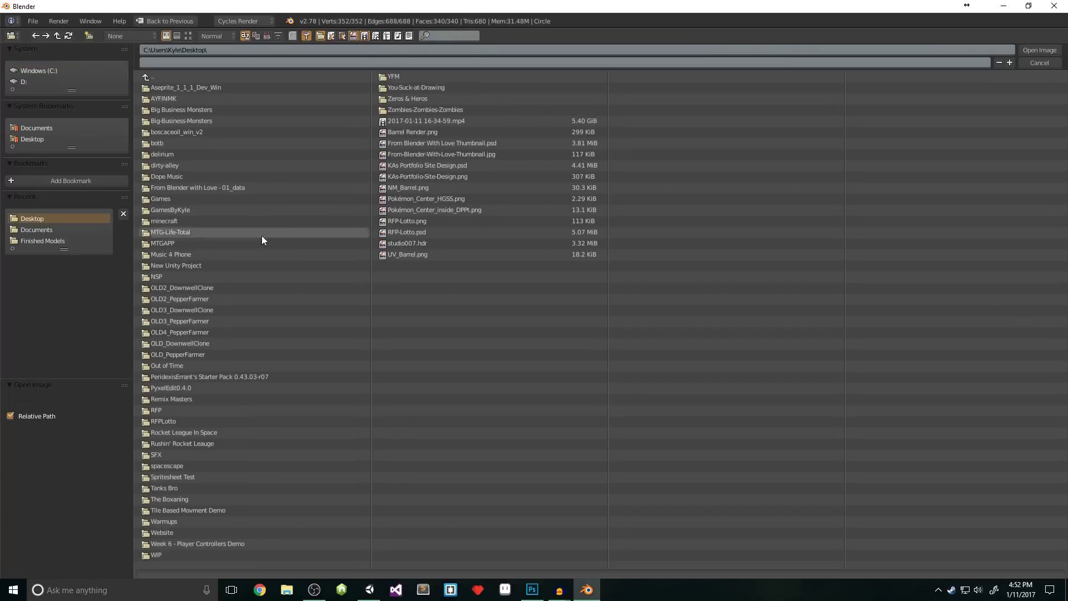
{"action": "left_click", "coordinate": [417, 254]}
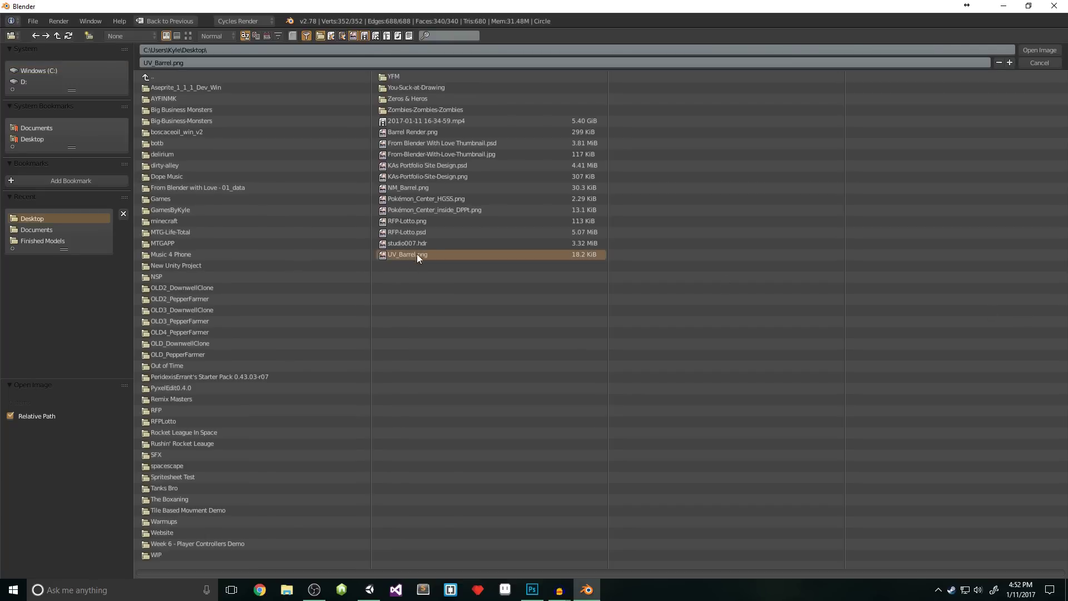
{"action": "left_click", "coordinate": [1030, 49]}
{"action": "left_click", "coordinate": [559, 590]}
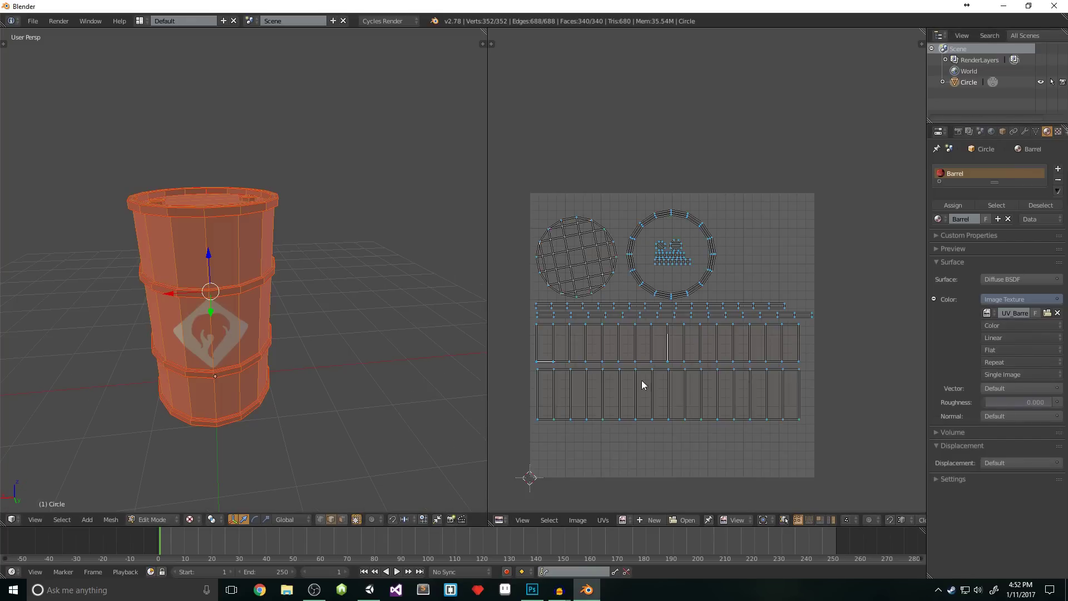
Step: Clear the UV selection and create a new blank black image named AO_Barrel
{"action": "key", "text": "l"}
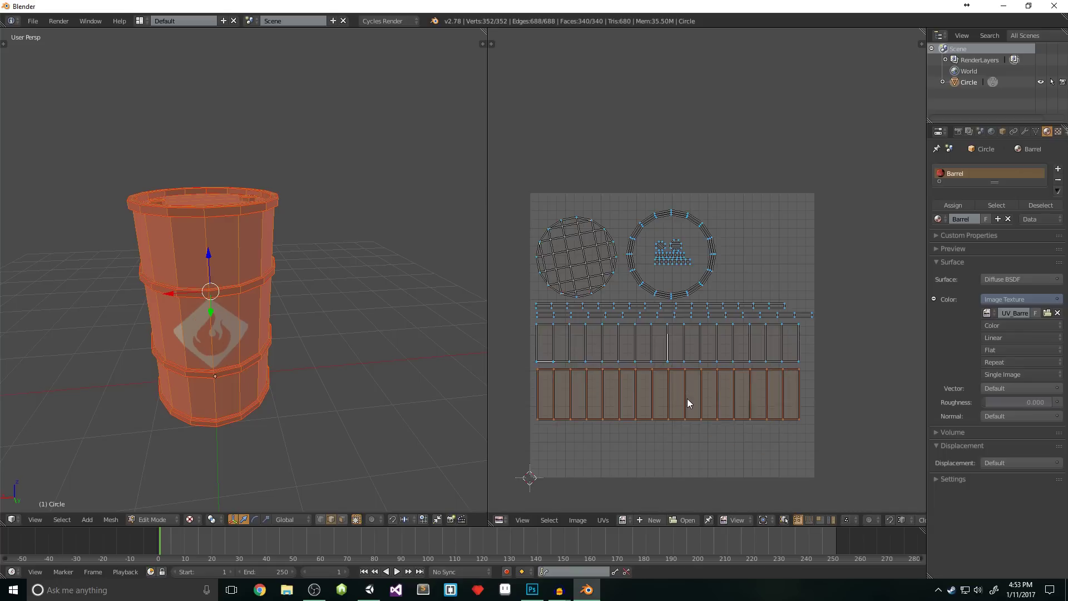
{"action": "scroll", "coordinate": [689, 399], "scroll_direction": "down", "scroll_amount": 1}
{"action": "key", "text": "a"}
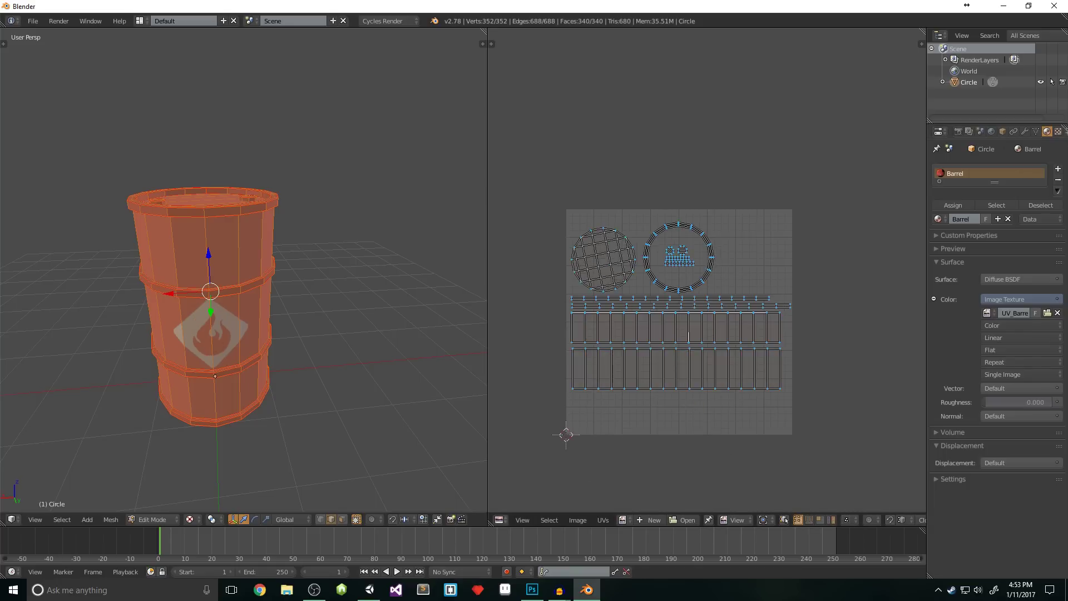
{"action": "left_click", "coordinate": [648, 520]}
{"action": "left_click", "coordinate": [660, 477]}
{"action": "type", "text": "AO_Barrel"}
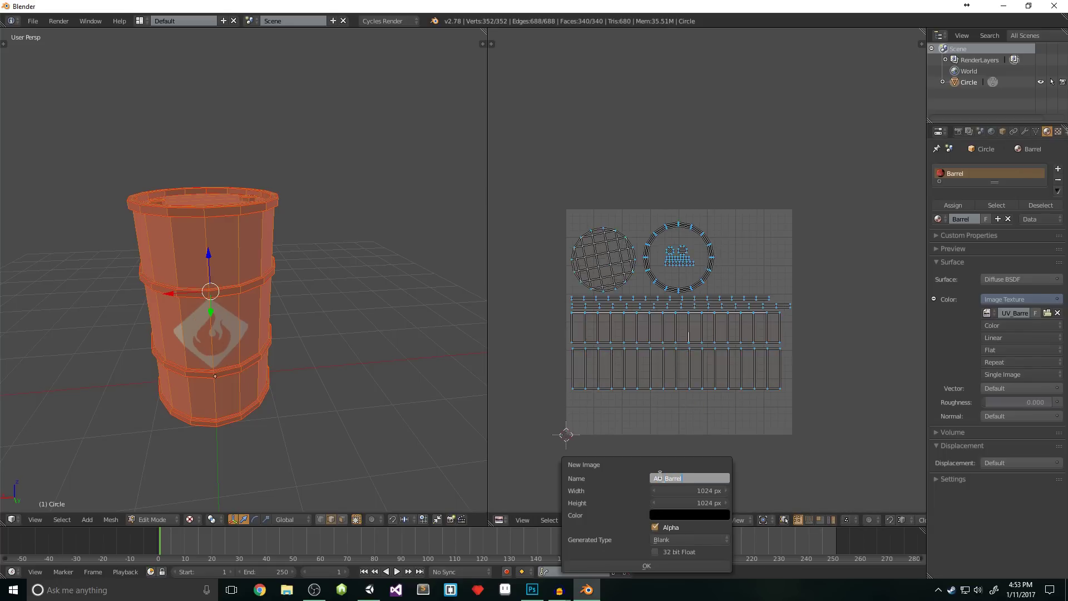
{"action": "left_click", "coordinate": [646, 565]}
Step: Show the material's node graph and browse images for its Image Texture node
{"action": "left_click", "coordinate": [499, 519]}
{"action": "left_click", "coordinate": [561, 384]}
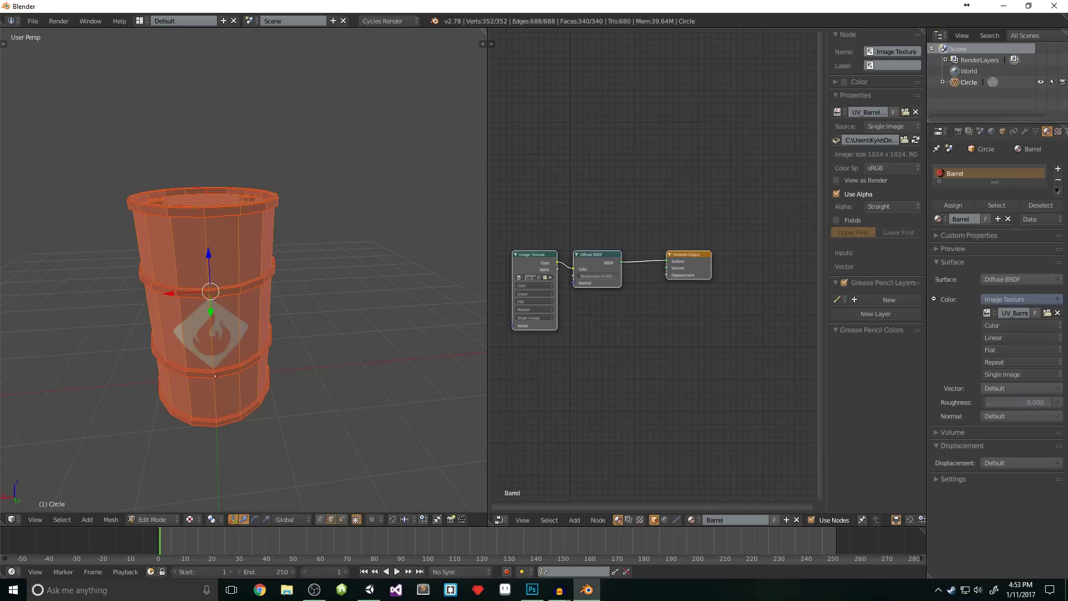
{"action": "scroll", "coordinate": [579, 218], "scroll_direction": "up", "scroll_amount": 3}
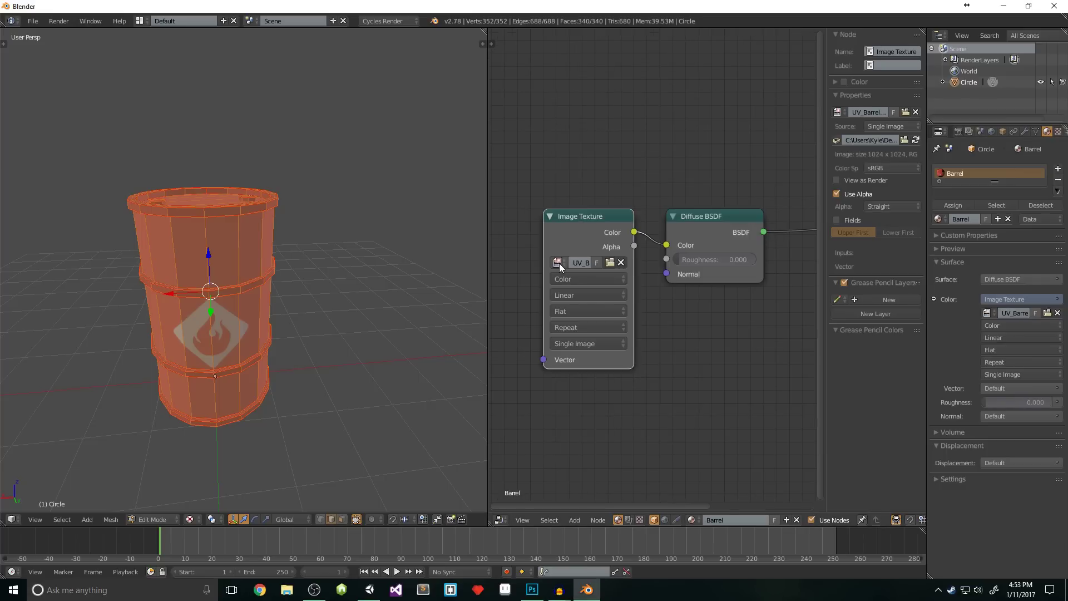
{"action": "left_click", "coordinate": [557, 262]}
Step: Assign AO_Barrel to the Image Texture node
{"action": "left_click", "coordinate": [583, 281]}
{"action": "scroll", "coordinate": [580, 280], "scroll_direction": "down", "scroll_amount": 3}
{"action": "left_click", "coordinate": [991, 131]}
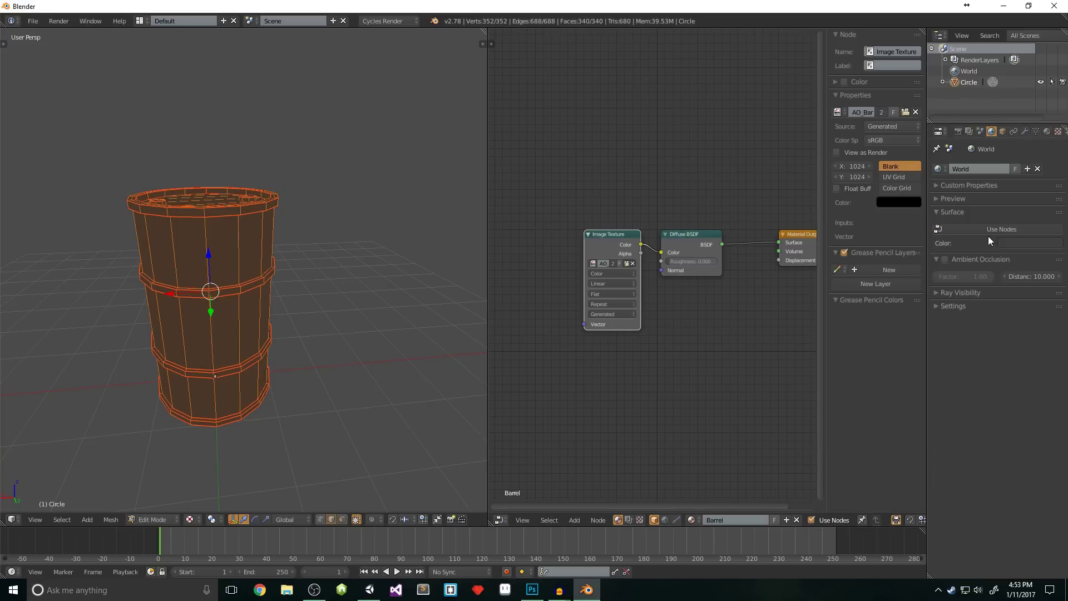
Step: Set the render samples to 512 in the Render properties' Sampling section
{"action": "left_click", "coordinate": [958, 131]}
{"action": "scroll", "coordinate": [980, 236], "scroll_direction": "down", "scroll_amount": 5}
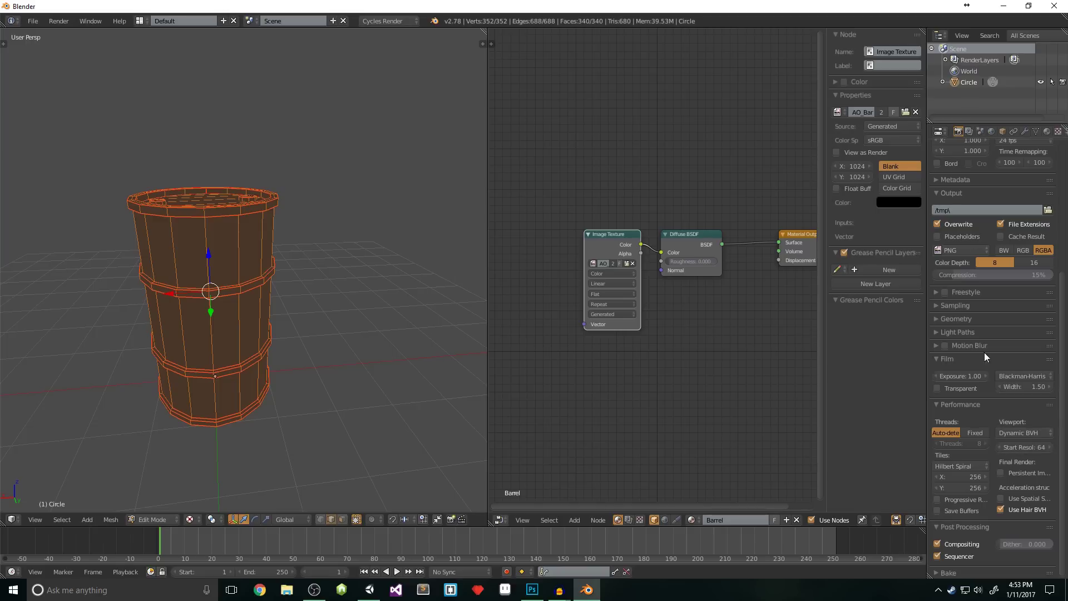
{"action": "left_click", "coordinate": [956, 306]}
{"action": "type", "text": "512"}
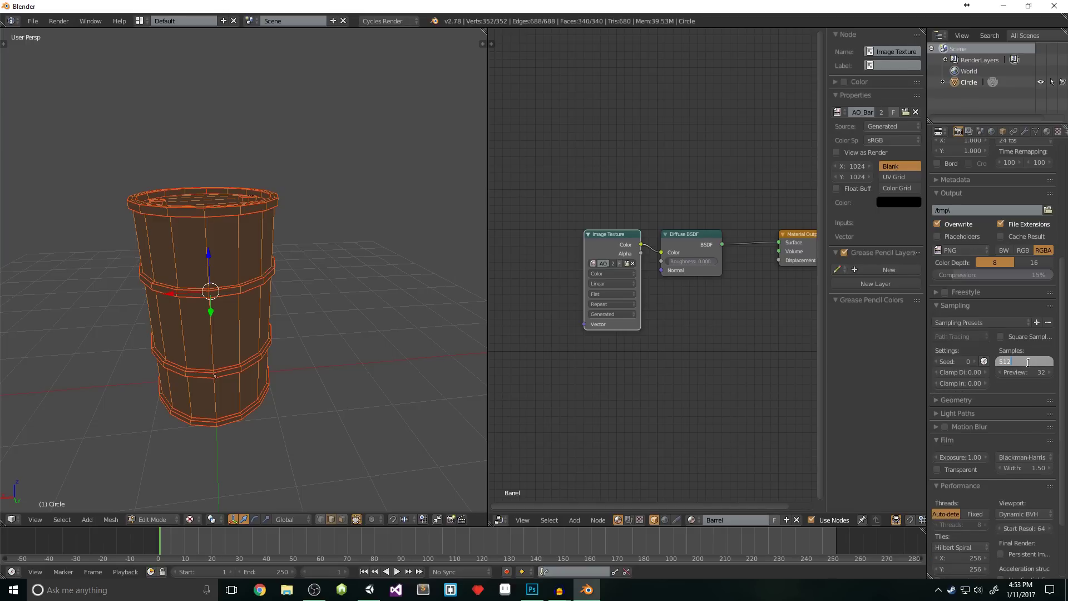
{"action": "scroll", "coordinate": [976, 464], "scroll_direction": "down", "scroll_amount": 3}
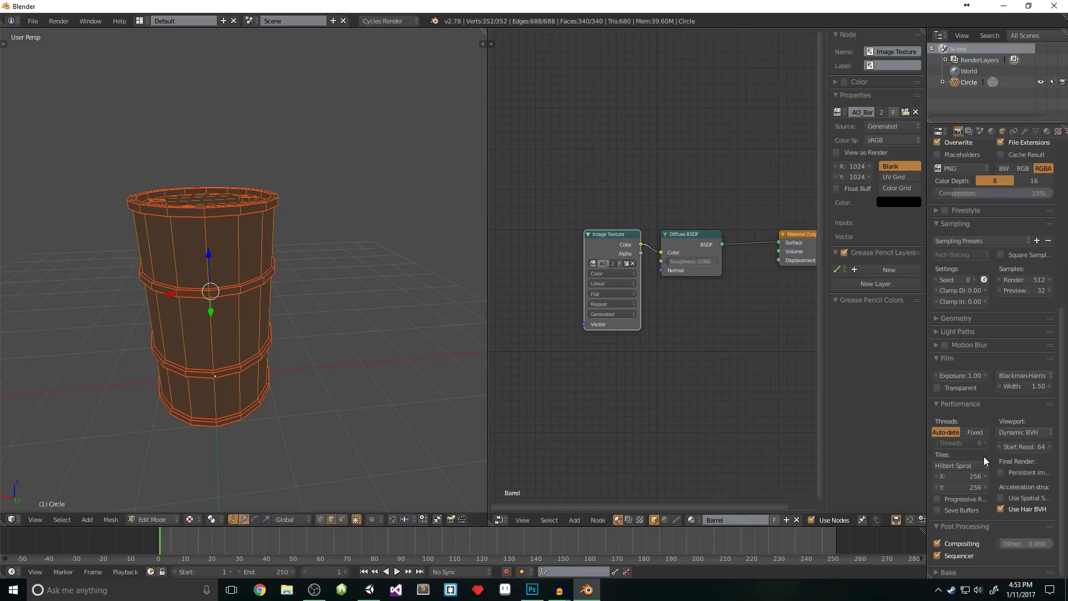
{"action": "scroll", "coordinate": [985, 455], "scroll_direction": "up", "scroll_amount": 10}
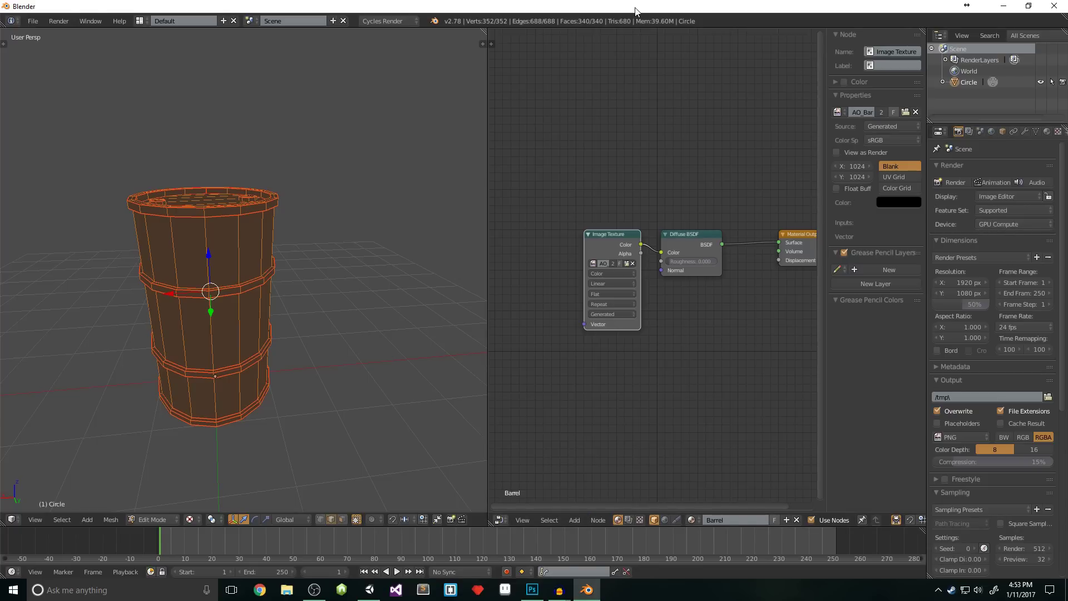
Step: Review the Blender preferences with Ctrl+Alt+U, then close the window
{"action": "key", "text": "ctrl+alt+u"}
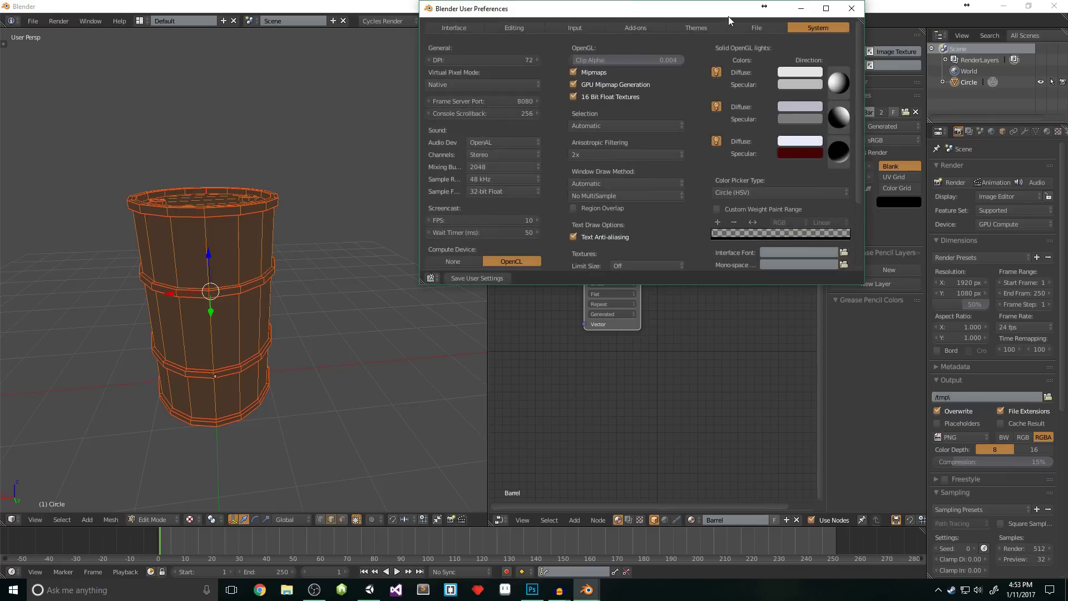
{"action": "scroll", "coordinate": [529, 248], "scroll_direction": "down", "scroll_amount": 4}
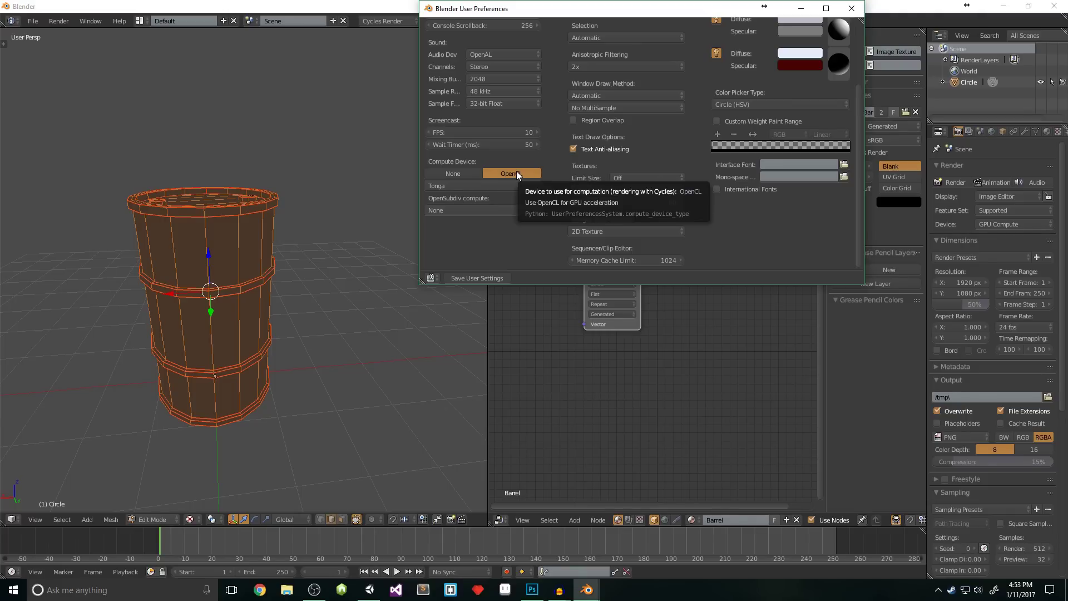
{"action": "left_click", "coordinate": [851, 9]}
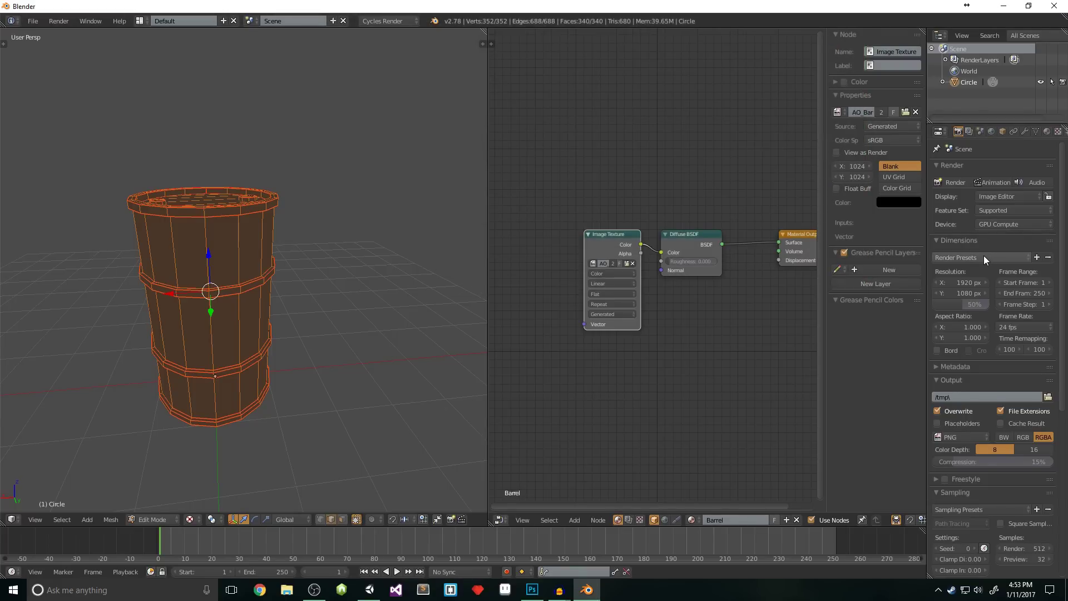
{"action": "scroll", "coordinate": [1019, 426], "scroll_direction": "down", "scroll_amount": 10}
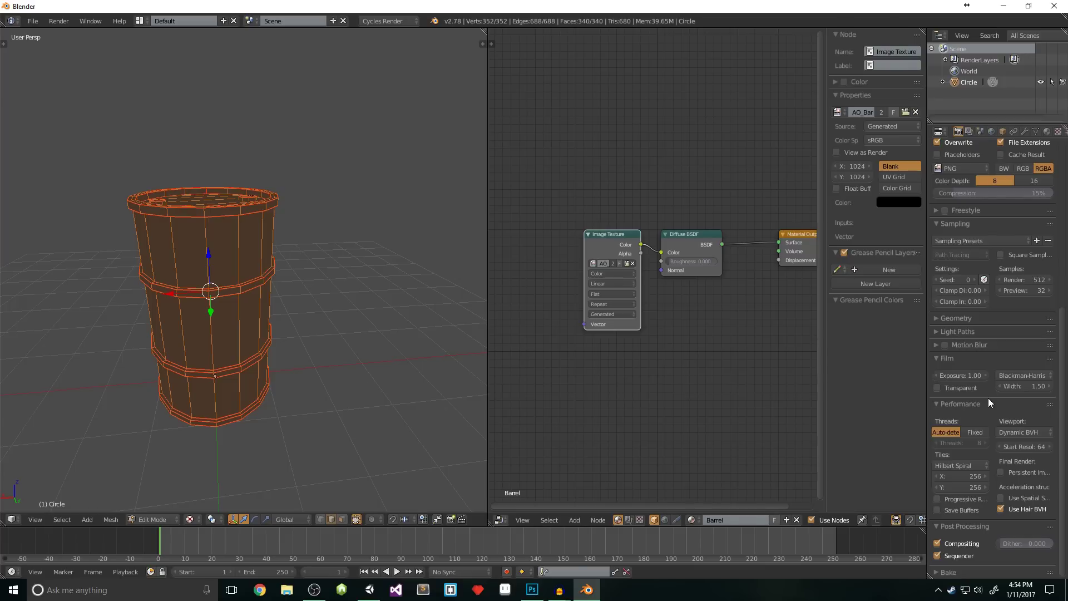
Step: Set the bake type to Ambient Occlusion and bake it onto the barrel
{"action": "left_click", "coordinate": [953, 569]}
{"action": "scroll", "coordinate": [997, 519], "scroll_direction": "down", "scroll_amount": 5}
{"action": "left_click", "coordinate": [997, 473]}
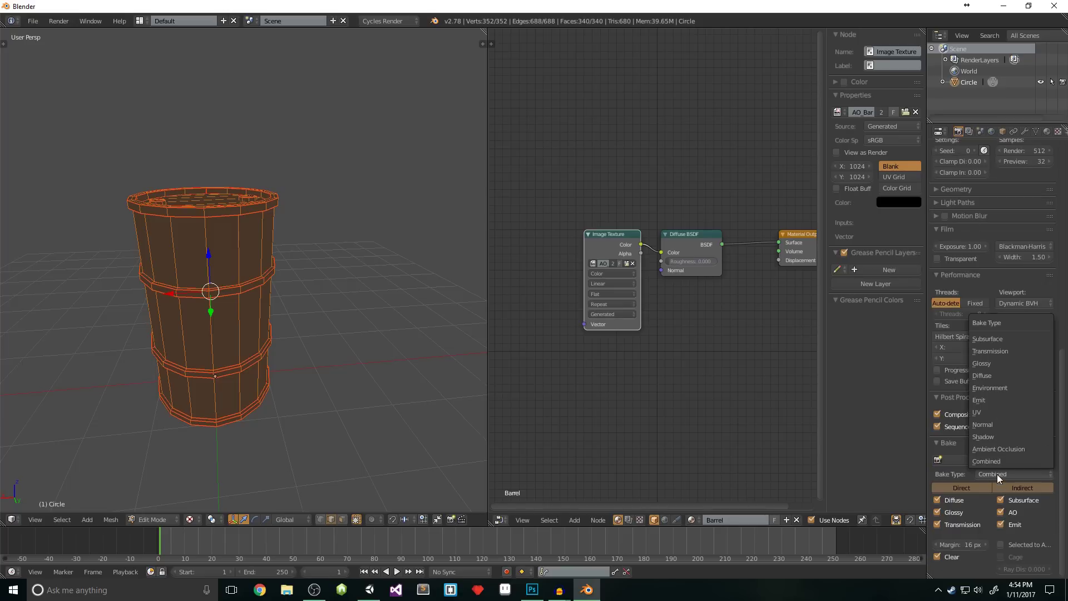
{"action": "left_click", "coordinate": [1007, 446]}
{"action": "left_click", "coordinate": [973, 458]}
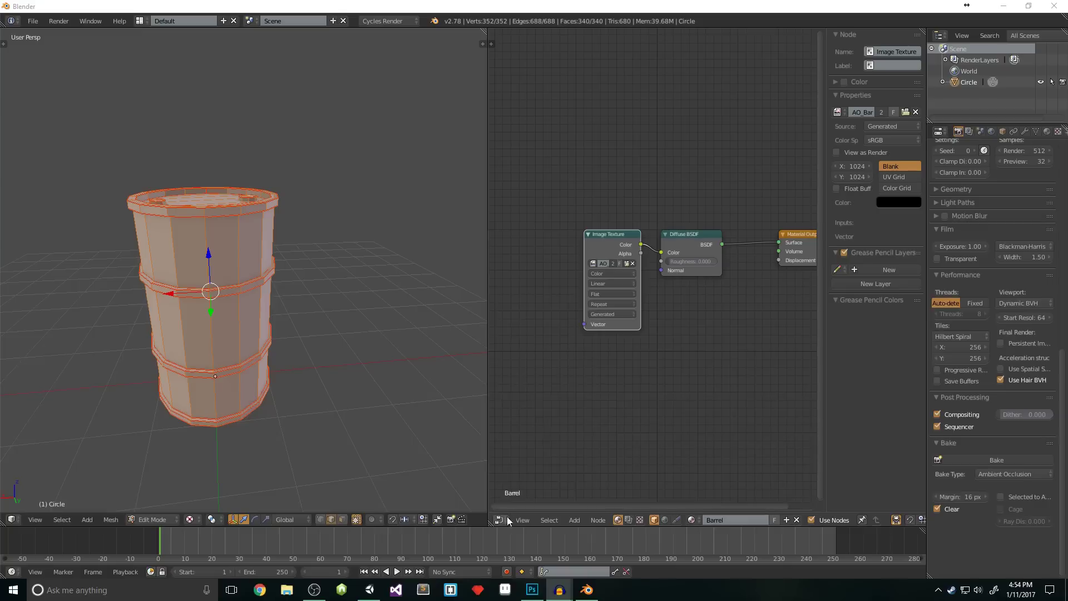
Step: Save the baked ambient occlusion image as AO_Barrel.png
{"action": "left_click", "coordinate": [505, 517]}
{"action": "left_click", "coordinate": [532, 431]}
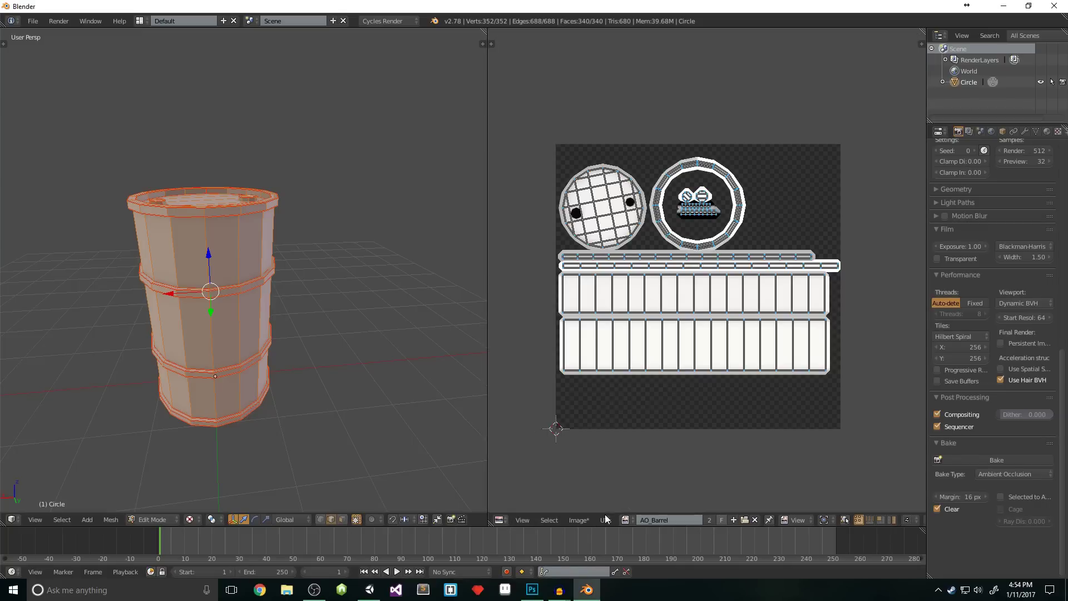
{"action": "left_click", "coordinate": [579, 520]}
{"action": "left_click", "coordinate": [606, 432]}
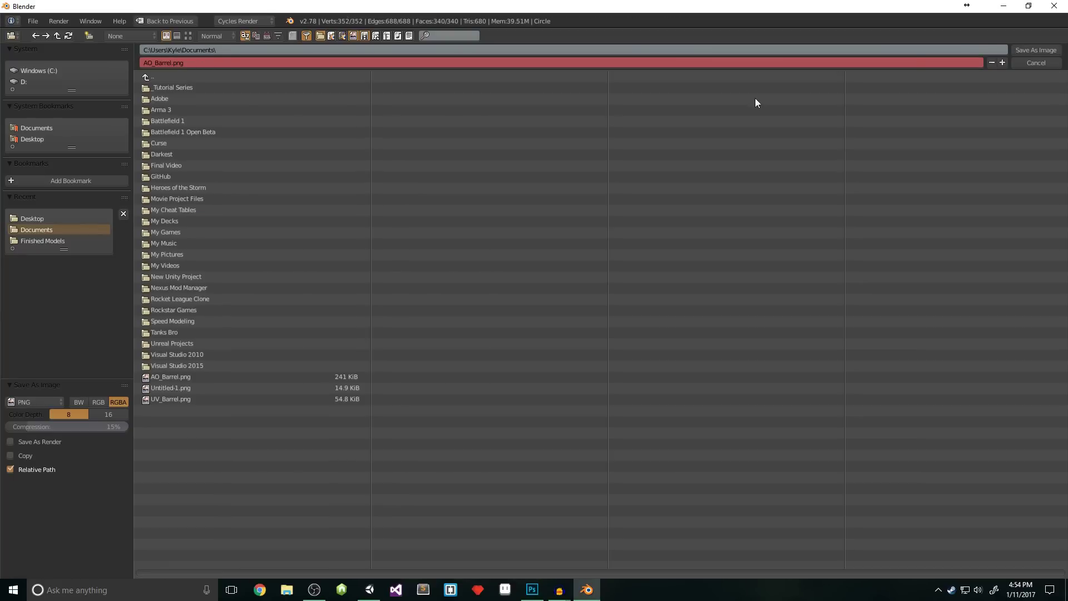
{"action": "left_click", "coordinate": [1027, 49]}
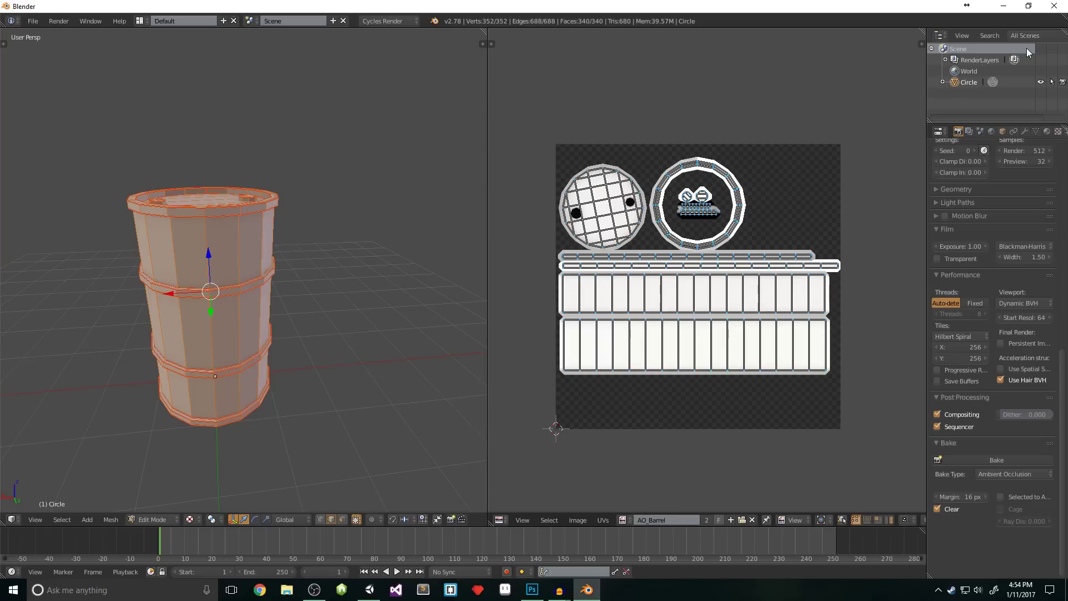
Step: Return to object mode and rename the object Barrel
{"action": "left_click", "coordinate": [1047, 131]}
{"action": "left_click", "coordinate": [1051, 184]}
{"action": "key", "text": "Tab"}
{"action": "left_click", "coordinate": [1002, 131]}
{"action": "left_click", "coordinate": [978, 168]}
{"action": "type", "text": "B"}
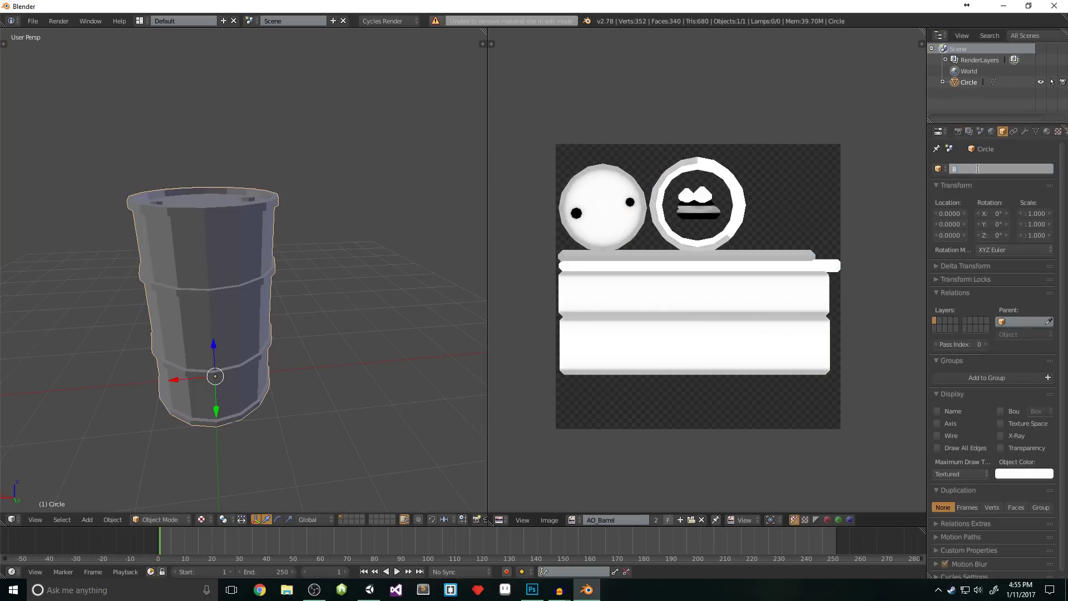
{"action": "type", "text": "arrel"}
{"action": "key", "text": "Return"}
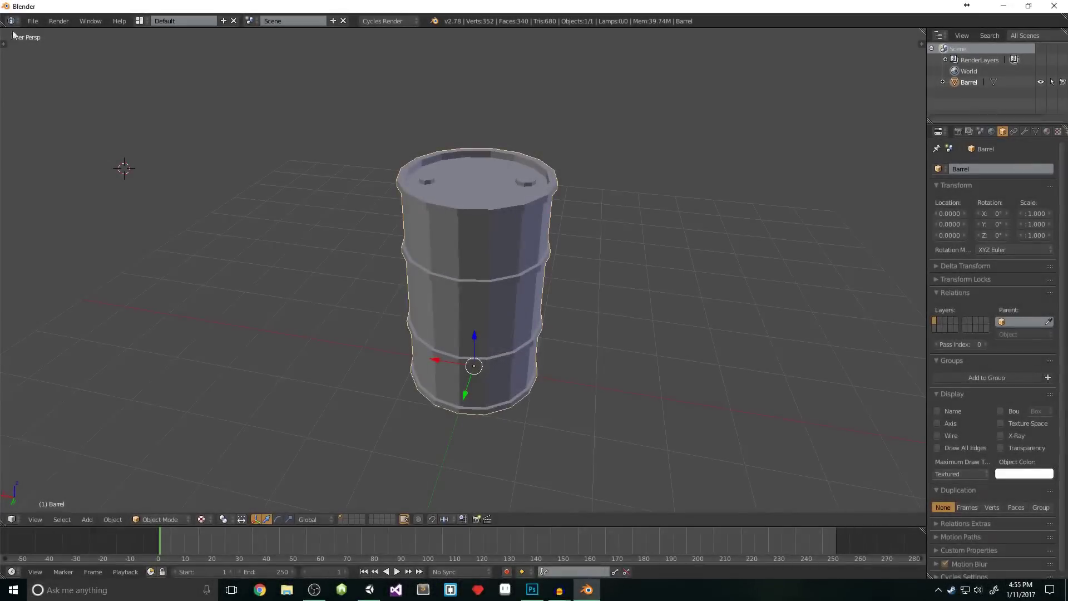
Step: Export the barrel as Barrel.fbx to the Desktop, limited to mesh objects
{"action": "left_click", "coordinate": [32, 21]}
{"action": "mouse_move", "coordinate": [84, 232]}
{"action": "left_click", "coordinate": [167, 295]}
{"action": "left_click", "coordinate": [32, 139]}
{"action": "left_click", "coordinate": [182, 63]}
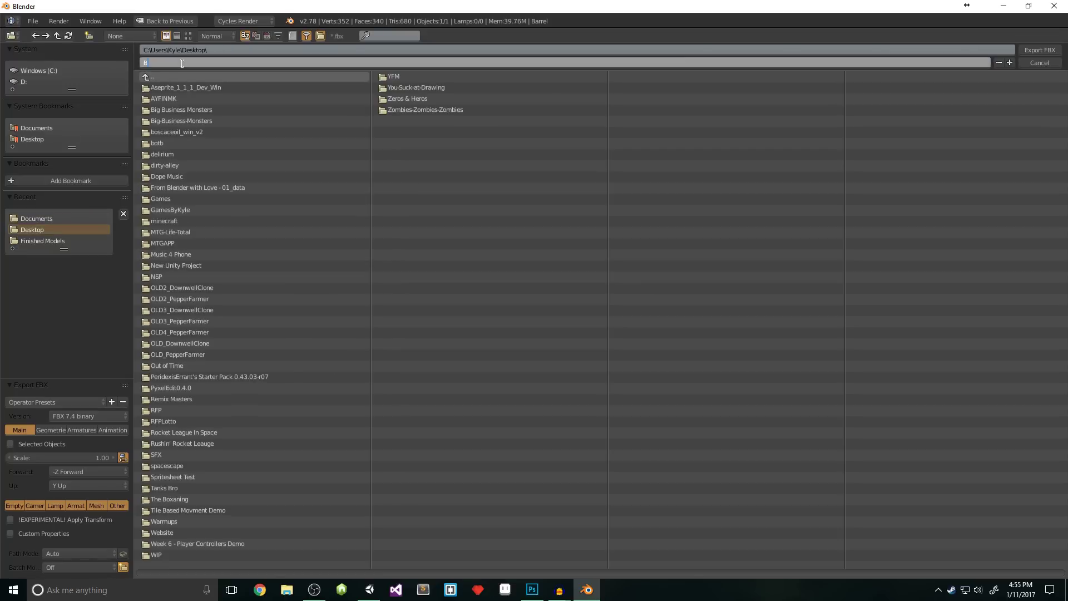
{"action": "type", "text": "Barrel"}
{"action": "key", "text": "Return"}
{"action": "left_click", "coordinate": [98, 505]}
{"action": "left_click", "coordinate": [1030, 49]}
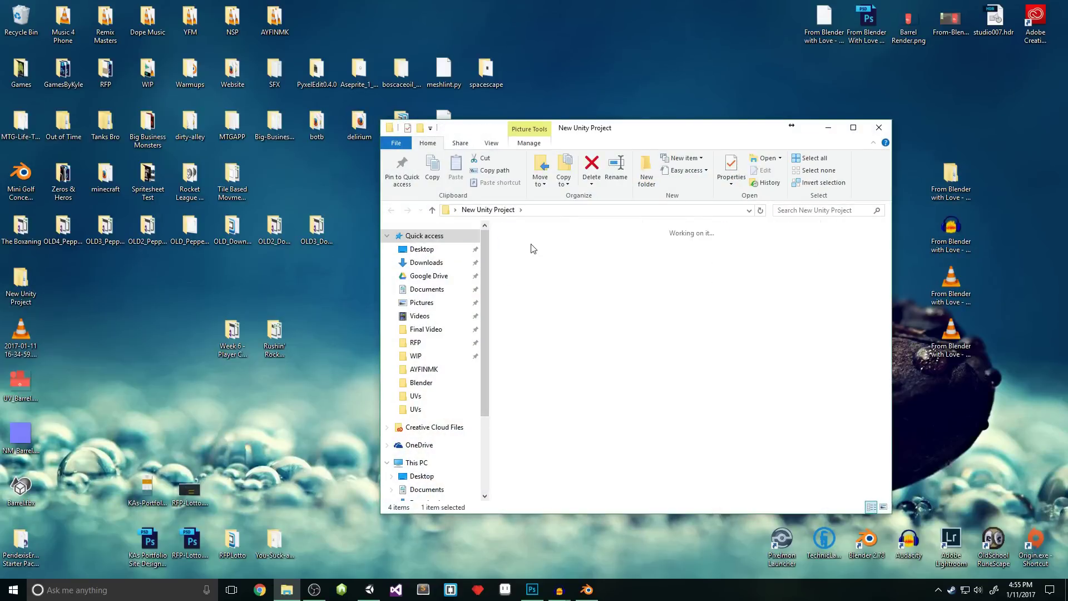
Step: Select the barrel files on the desktop and add an empty Unity object named Barrel
{"action": "left_click_drag", "start_coordinate": [65, 500], "coordinate": [29, 386]}
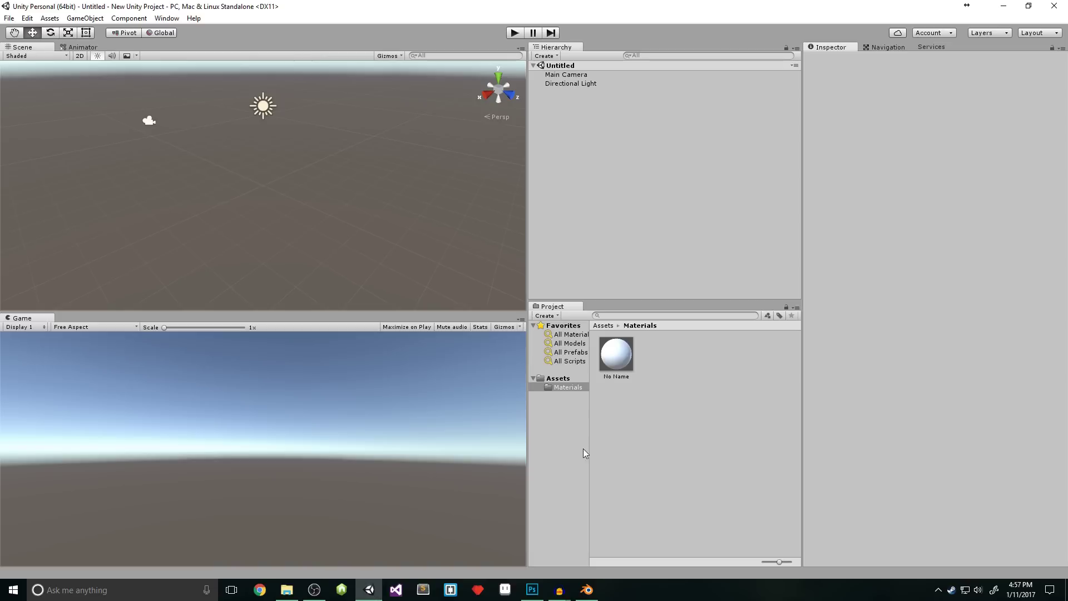
{"action": "right_click", "coordinate": [577, 166]}
{"action": "left_click", "coordinate": [615, 258]}
{"action": "left_click", "coordinate": [860, 57]}
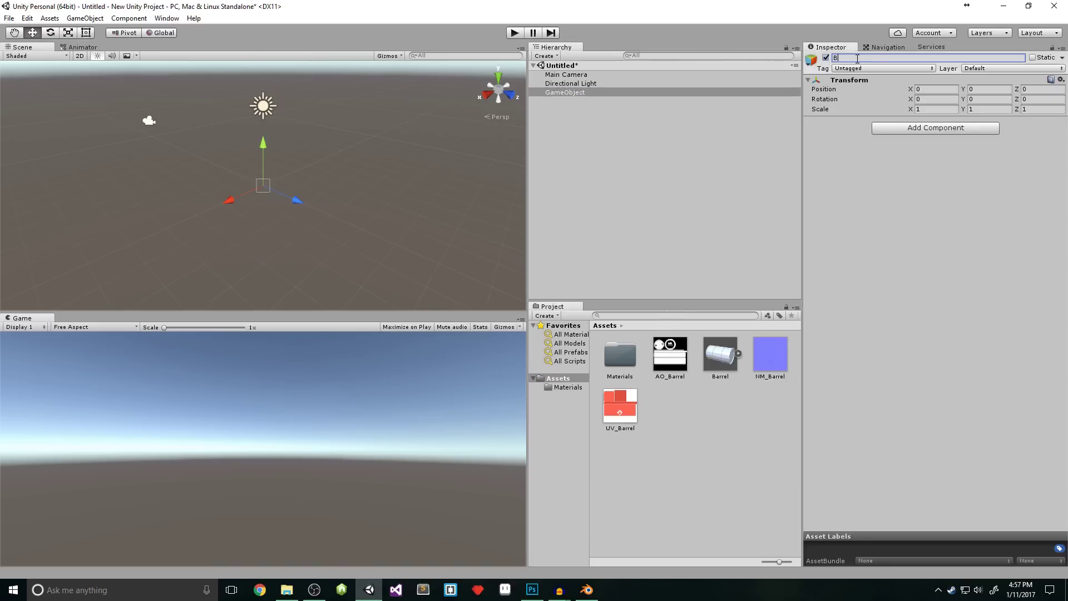
{"action": "type", "text": "Barrel"}
Step: Place the Barrel model into the Unity scene and zero its position
{"action": "left_click_drag", "start_coordinate": [720, 354], "coordinate": [306, 167]}
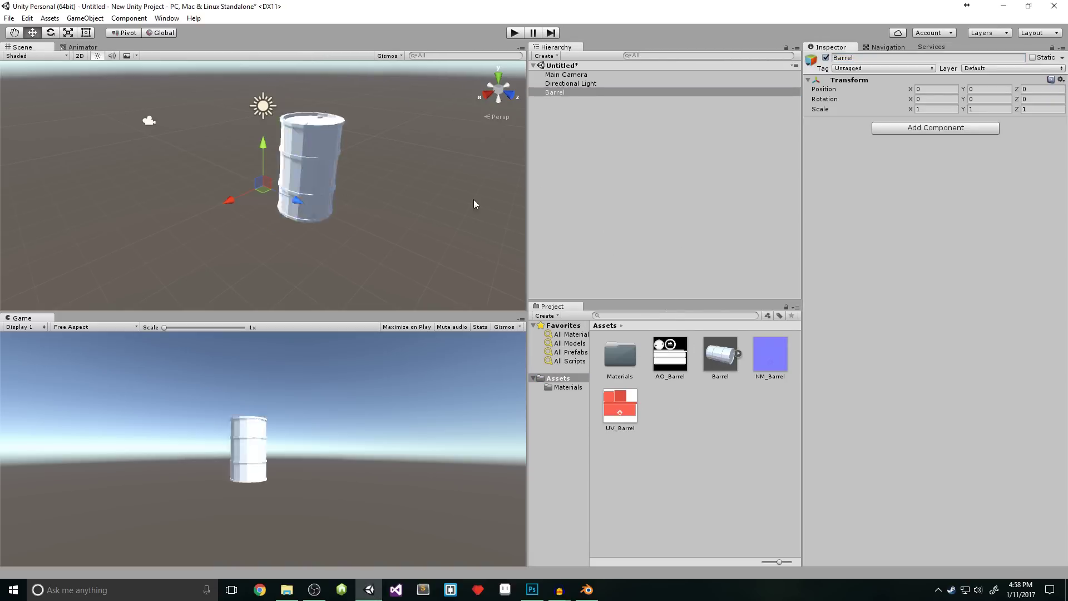
{"action": "left_click", "coordinate": [921, 101]}
{"action": "double_click", "coordinate": [920, 101]}
{"action": "type", "text": "0"}
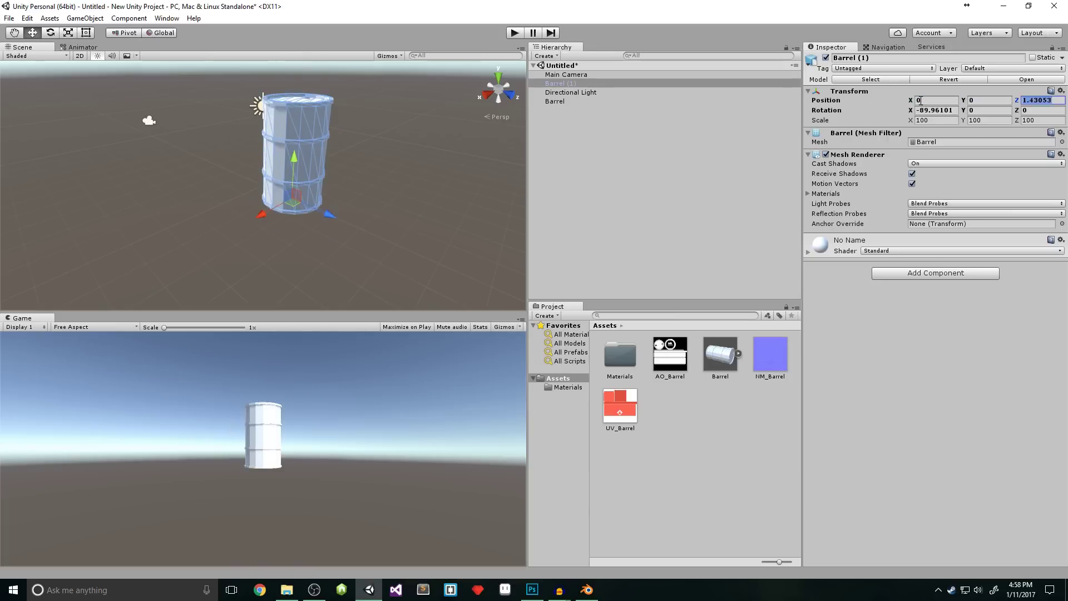
{"action": "key", "text": "Tab"}
Step: Finish zeroing the position and rename the No Name material to MAT_Barrel
{"action": "type", "text": "0"}
{"action": "key", "text": "Tab"}
{"action": "type", "text": "0"}
{"action": "double_click", "coordinate": [620, 357]}
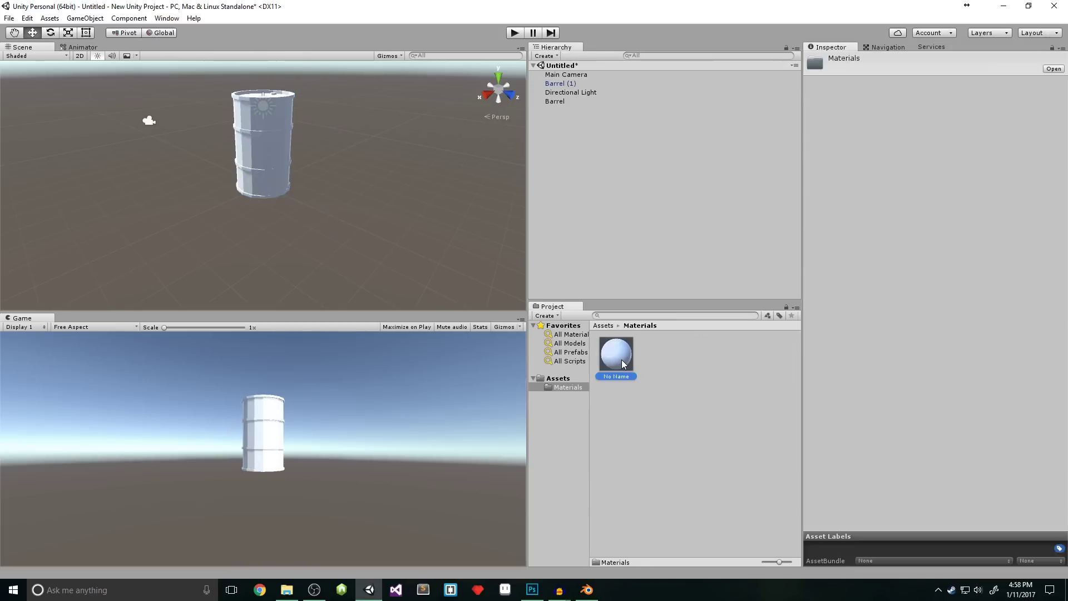
{"action": "left_click", "coordinate": [622, 360]}
{"action": "left_click", "coordinate": [623, 364]}
{"action": "type", "text": "M"}
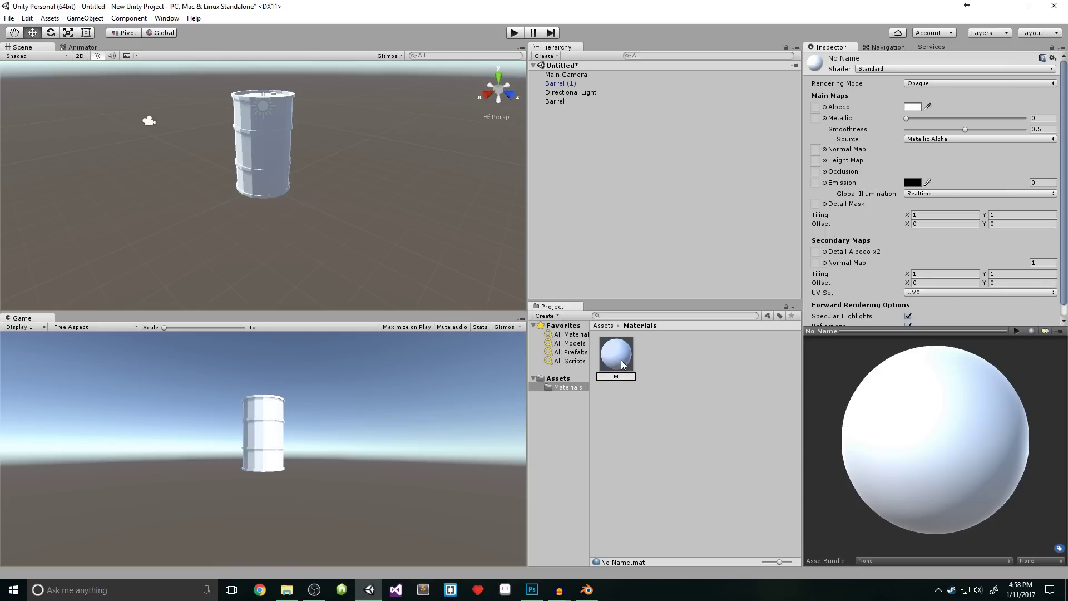
{"action": "type", "text": "AT_Barrel"}
{"action": "key", "text": "Return"}
Step: Drag UV_Barrel to Albedo, AO_Barrel to Occlusion and NM_Barrel to Normal Map
{"action": "left_click", "coordinate": [562, 380]}
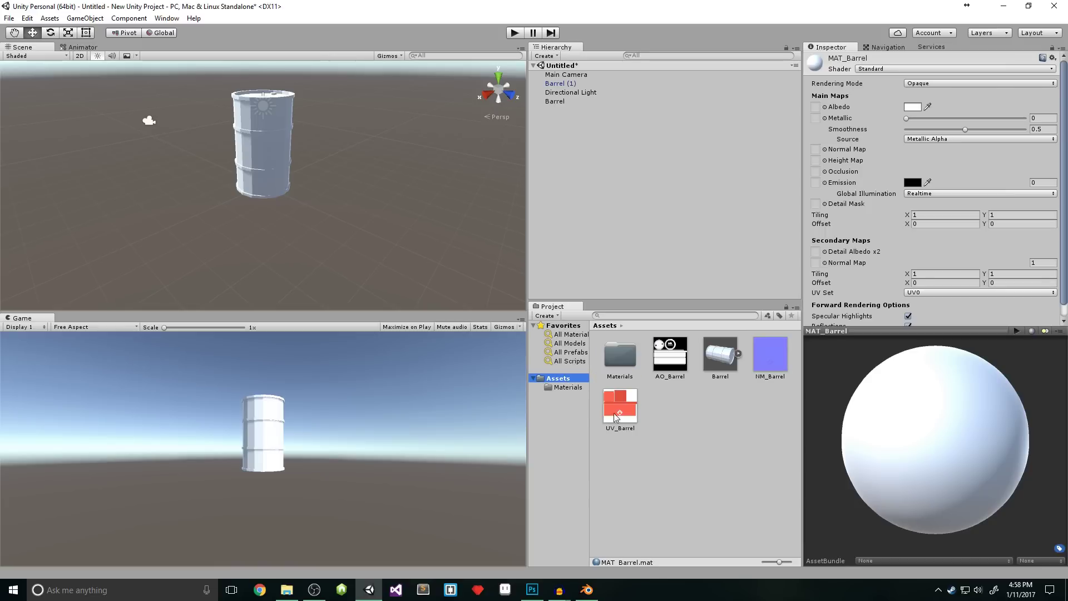
{"action": "left_click_drag", "start_coordinate": [614, 416], "coordinate": [816, 108]}
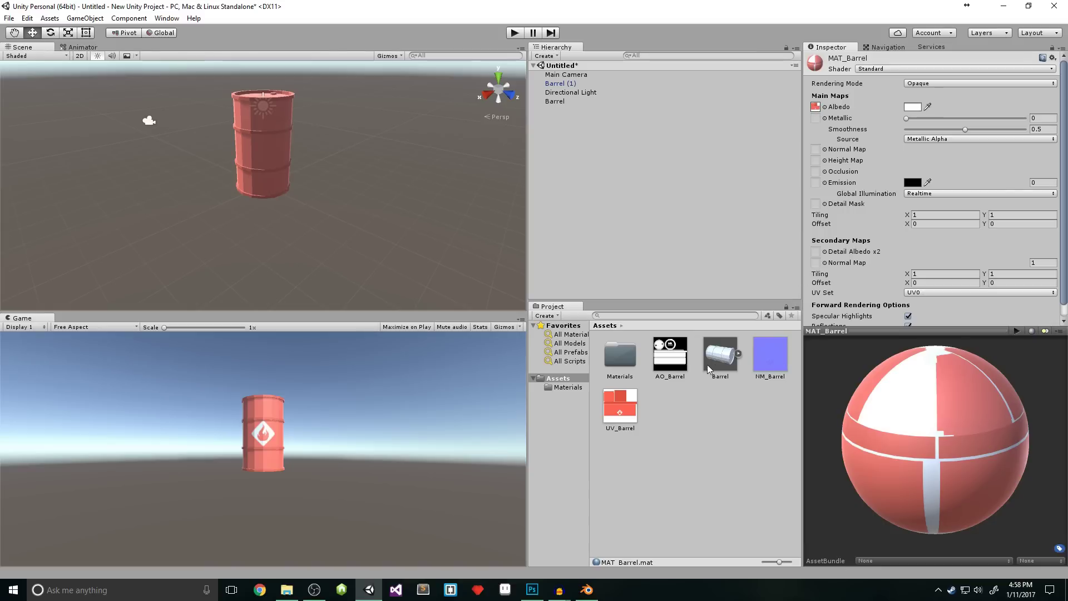
{"action": "mouse_move", "coordinate": [671, 356]}
{"action": "left_mouse_down"}
{"action": "mouse_move", "coordinate": [821, 214]}
{"action": "mouse_move", "coordinate": [816, 171]}
{"action": "left_mouse_up"}
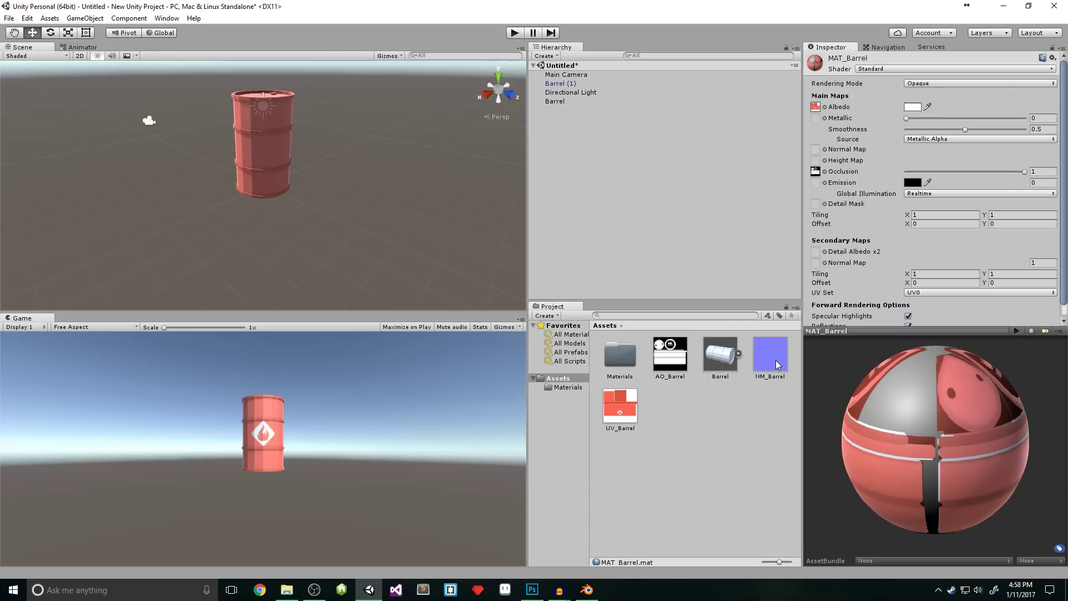
{"action": "left_click_drag", "start_coordinate": [776, 361], "coordinate": [822, 154]}
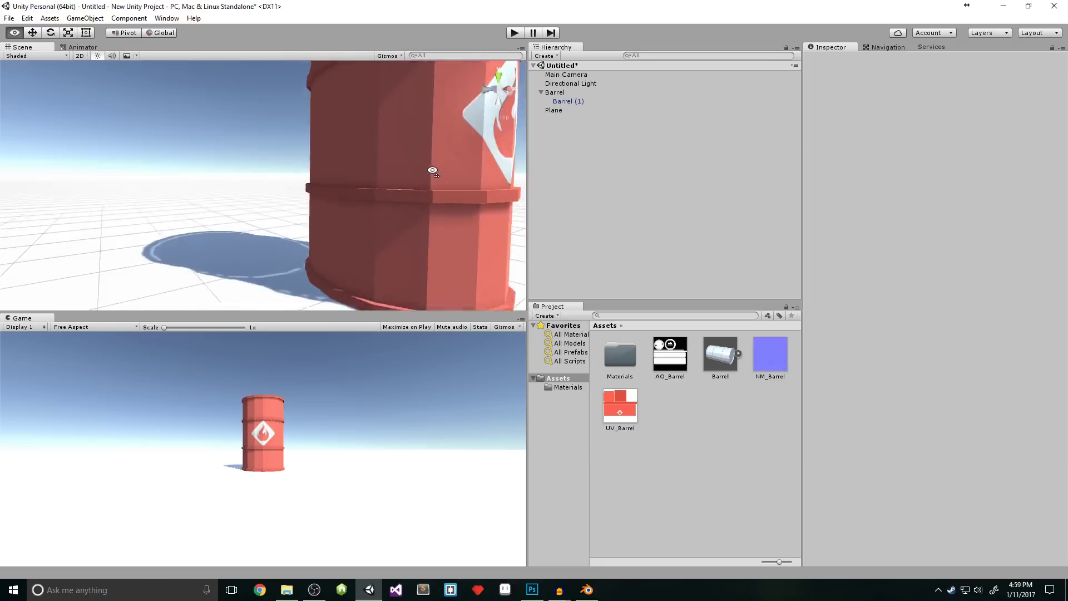
{"action": "left_click_drag", "start_coordinate": [432, 171], "coordinate": [428, 256], "text": "alt"}
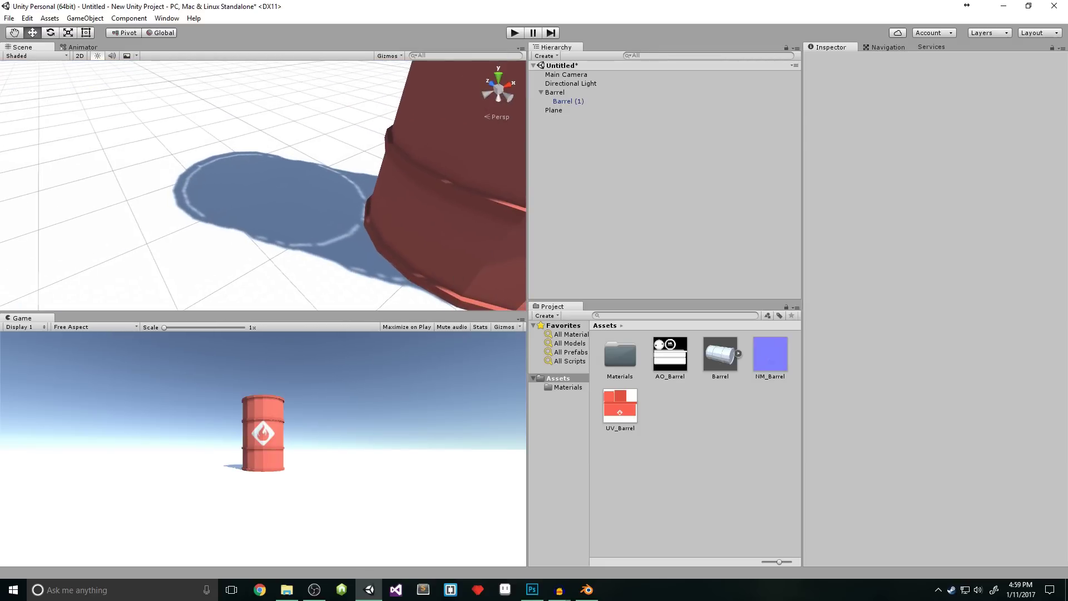
Step: Select UV_Barrel, AO_Barrel and NM_Barrel and enable their PC, Mac & Linux Standalone override
{"action": "left_click", "coordinate": [567, 84]}
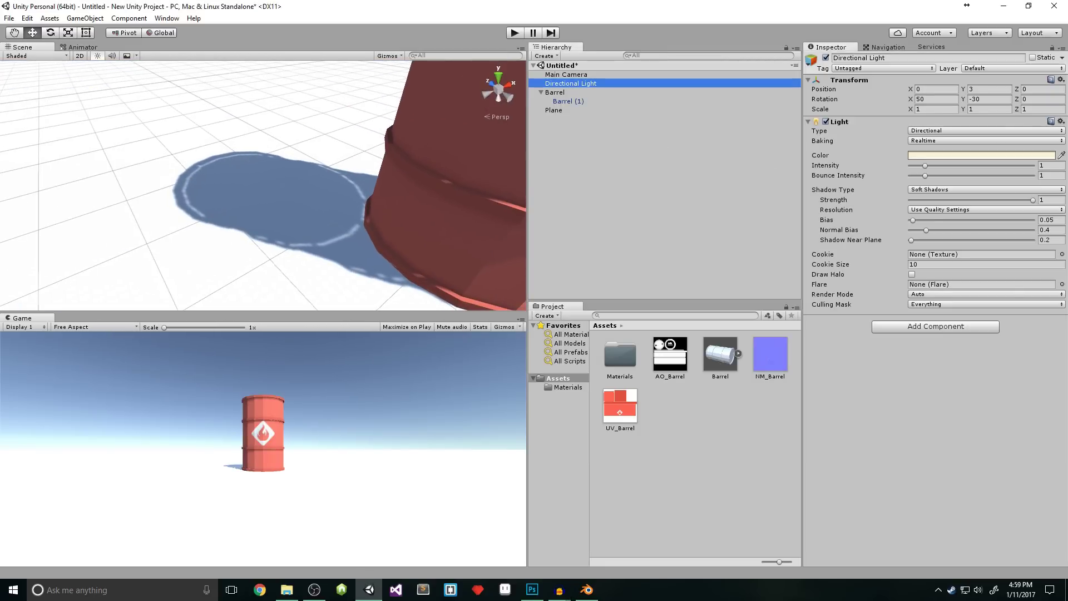
{"action": "left_click", "coordinate": [635, 409]}
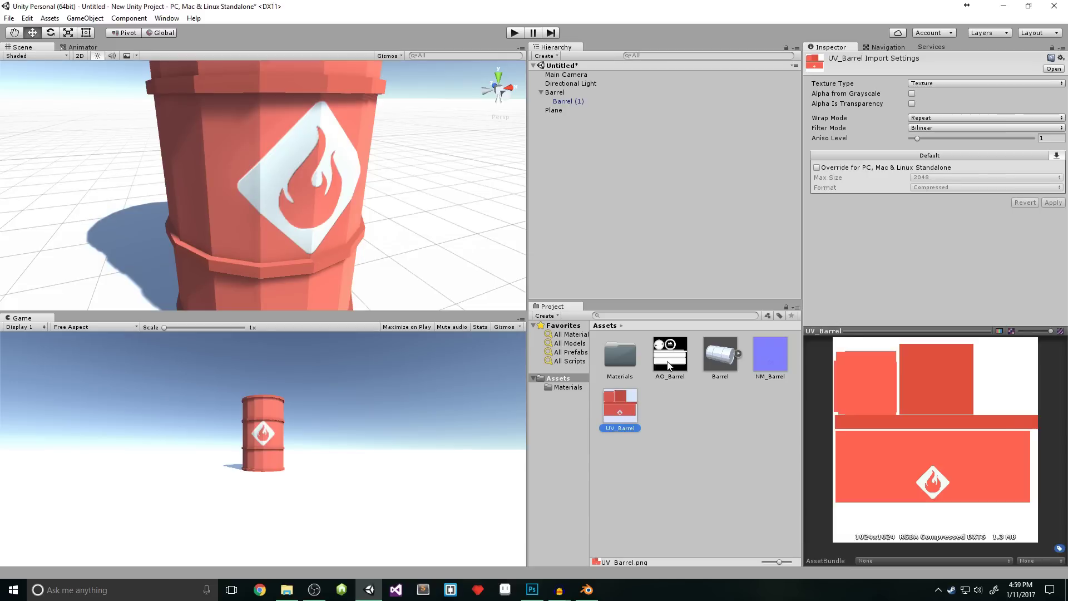
{"action": "left_click", "coordinate": [668, 365], "text": "ctrl"}
{"action": "left_click", "coordinate": [769, 358], "text": "ctrl"}
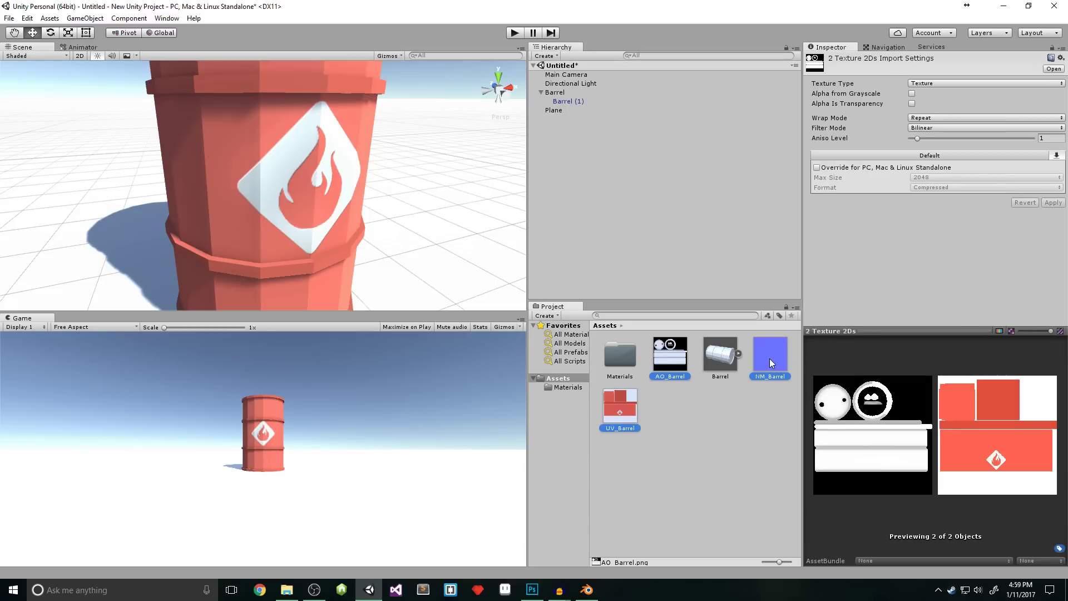
{"action": "left_click", "coordinate": [817, 147]}
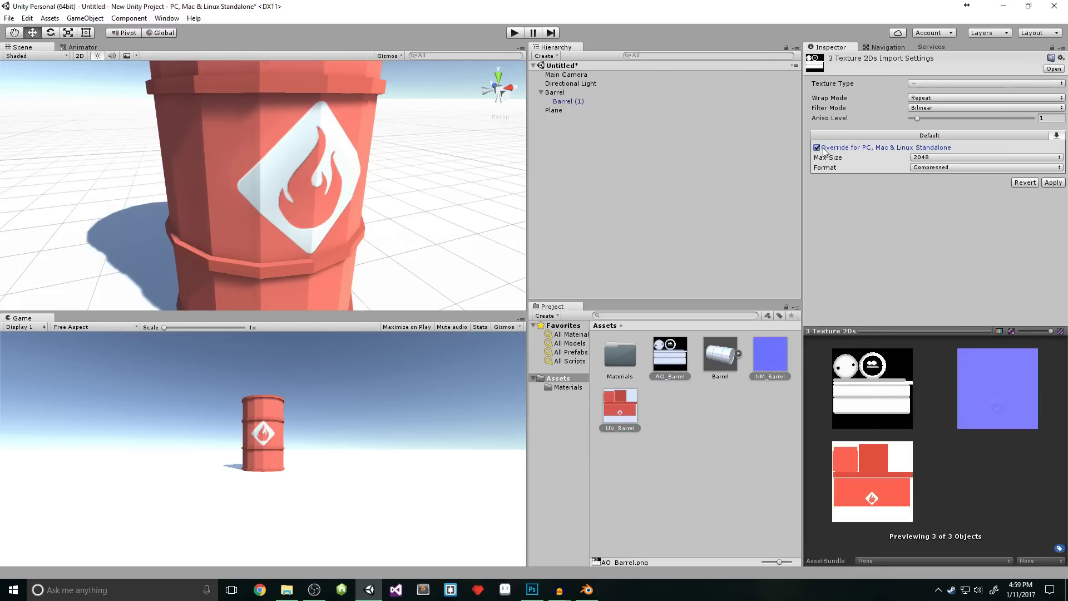
{"action": "left_click", "coordinate": [922, 167]}
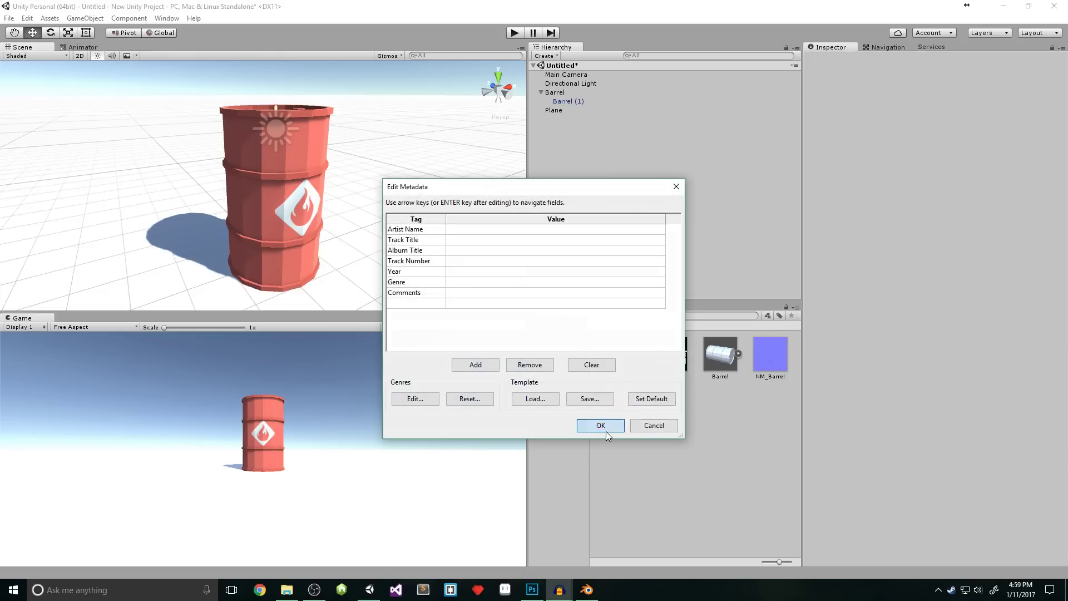
{"action": "left_click", "coordinate": [604, 427]}
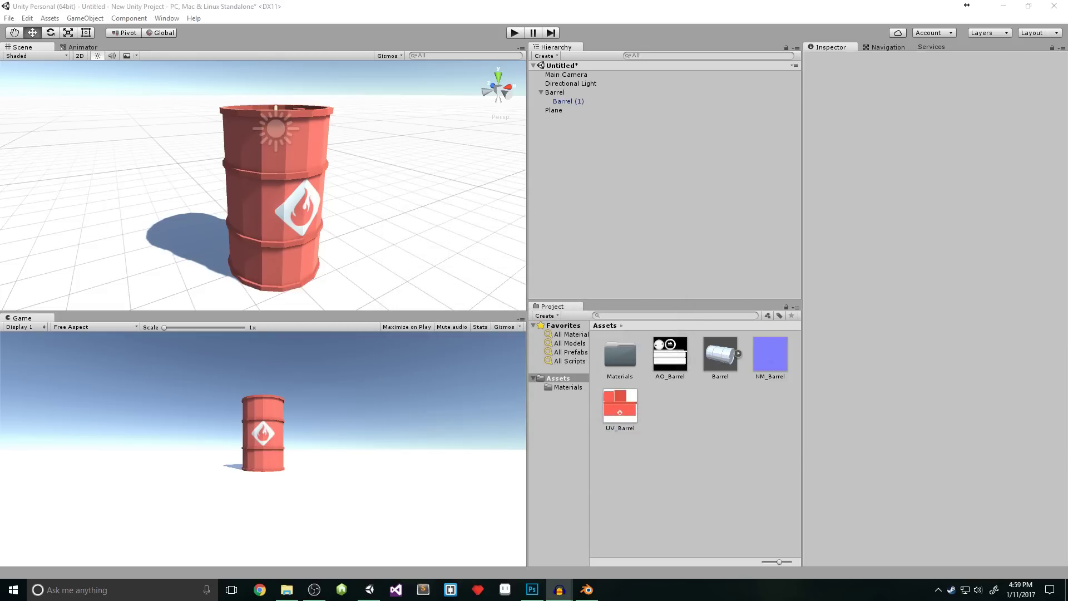